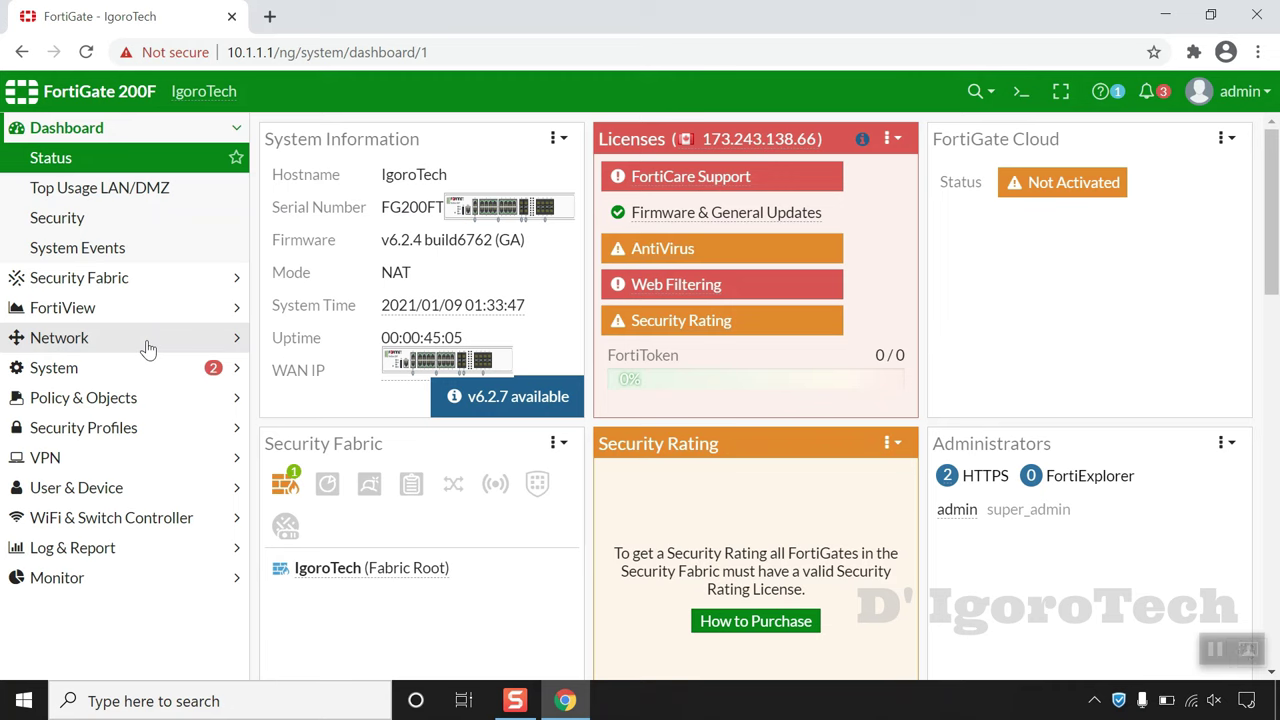
# Test internet access by loading google.com in a new browser tab, reload the page, and close that tab.
pyautogui.click(269, 17)
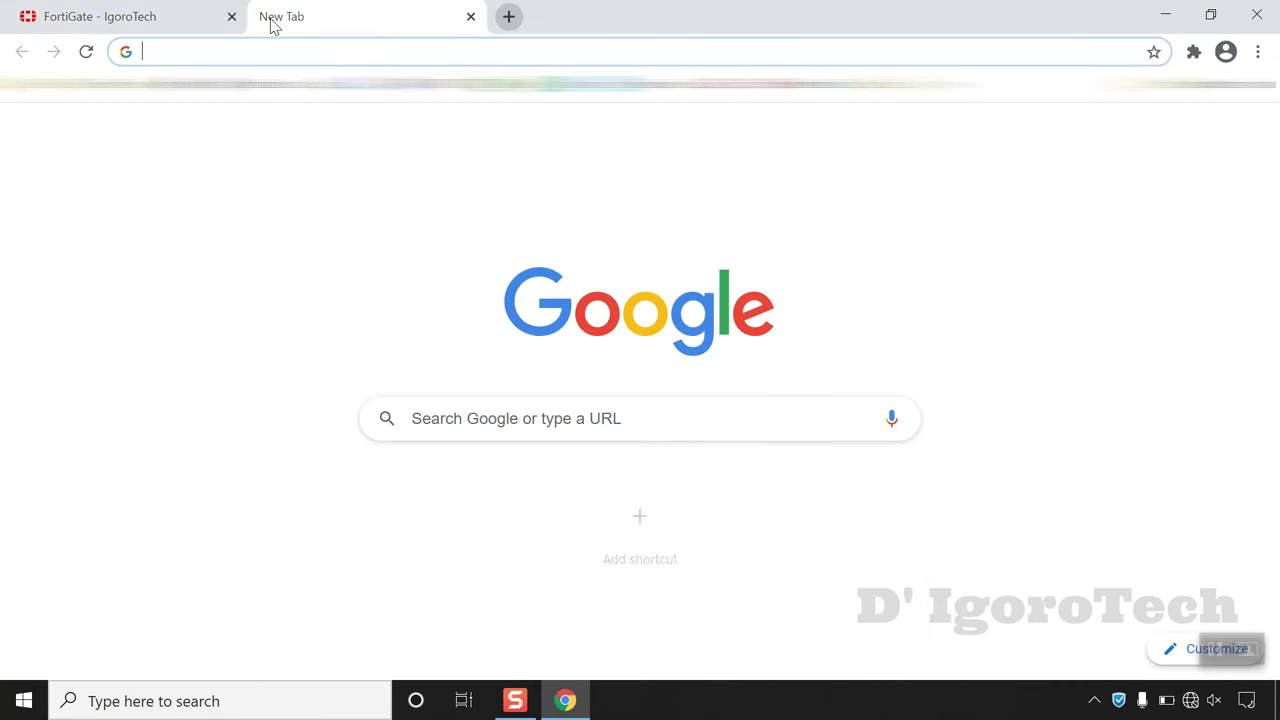
pyautogui.write('google')
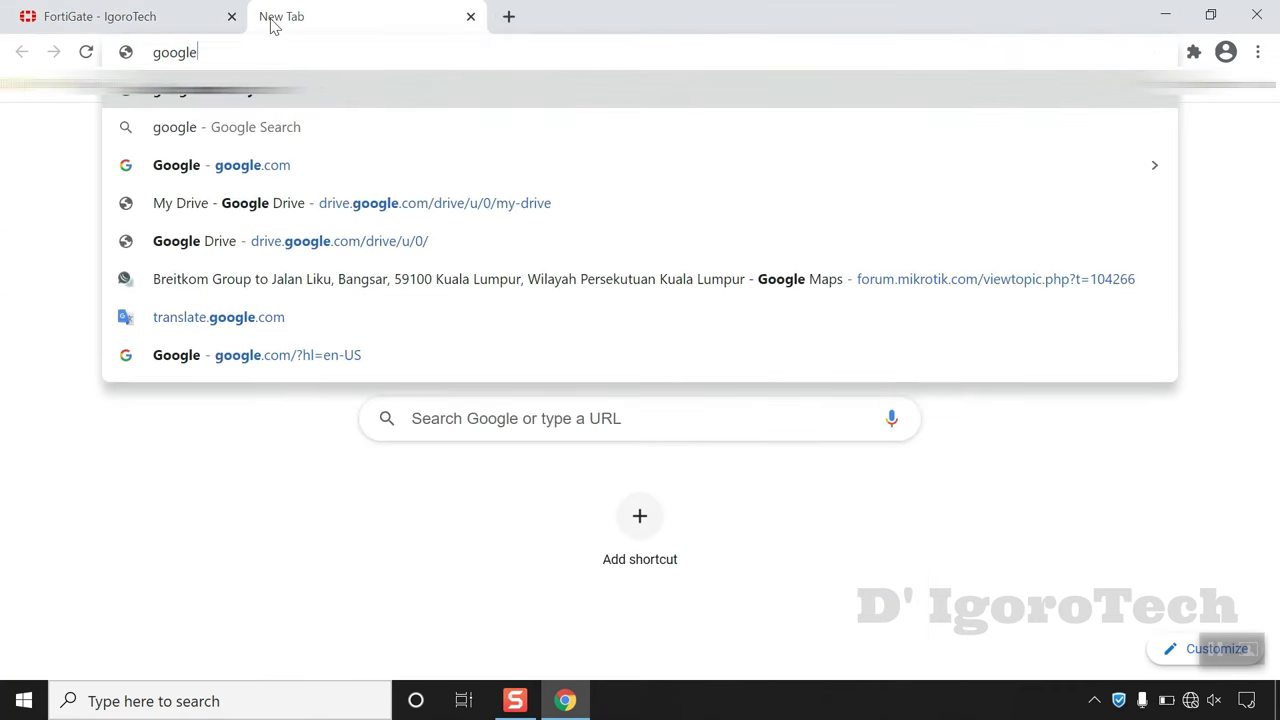
pyautogui.write('.com')
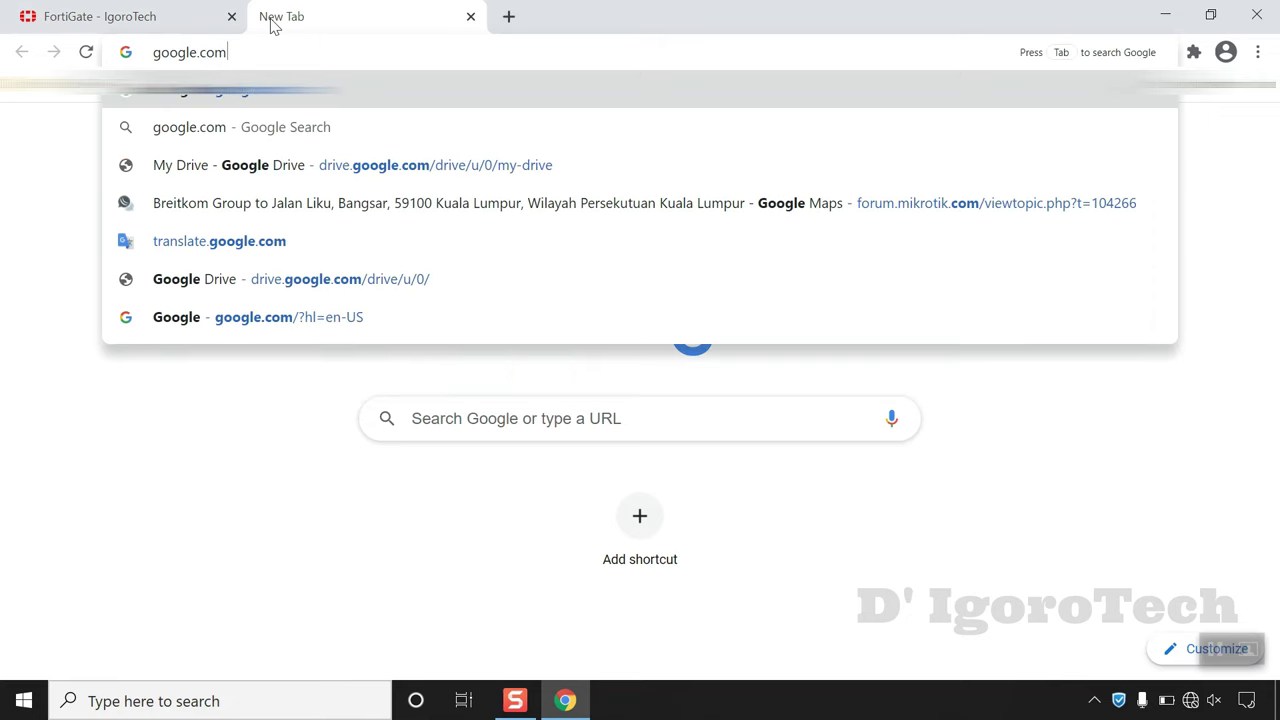
pyautogui.press('Return')
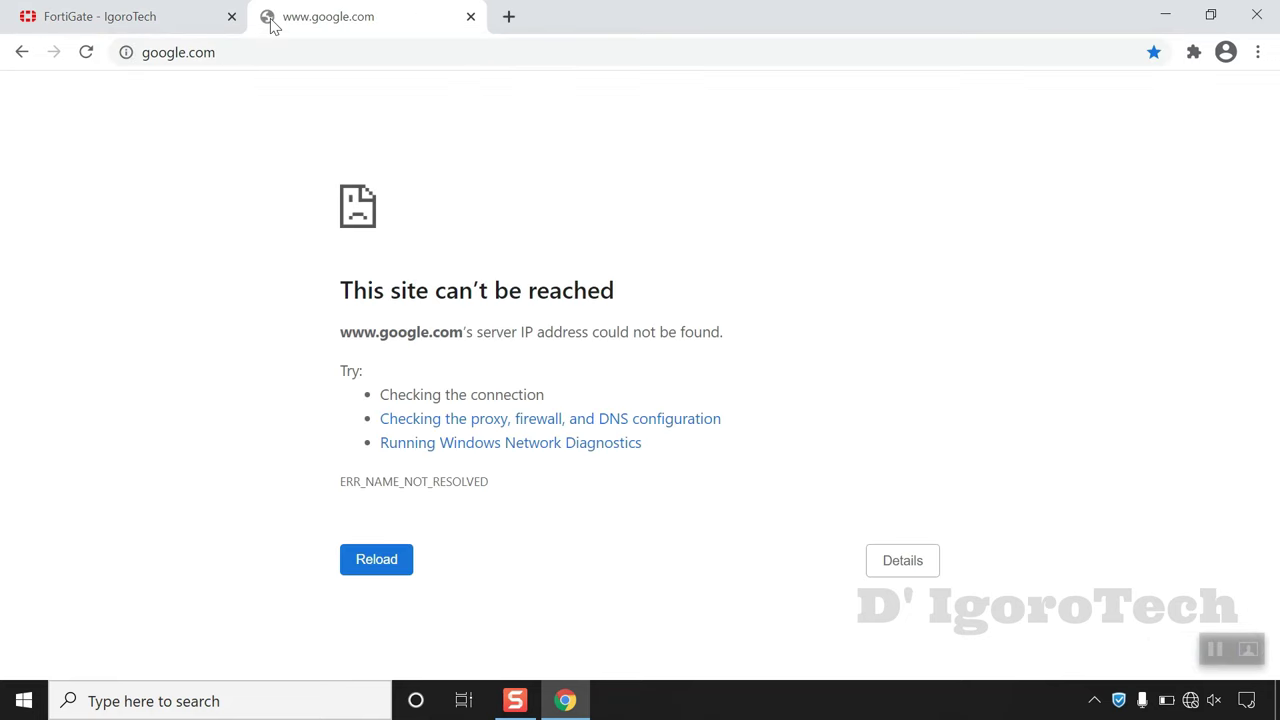
pyautogui.press('F5')
pyautogui.hotkey('ctrl', 'w')
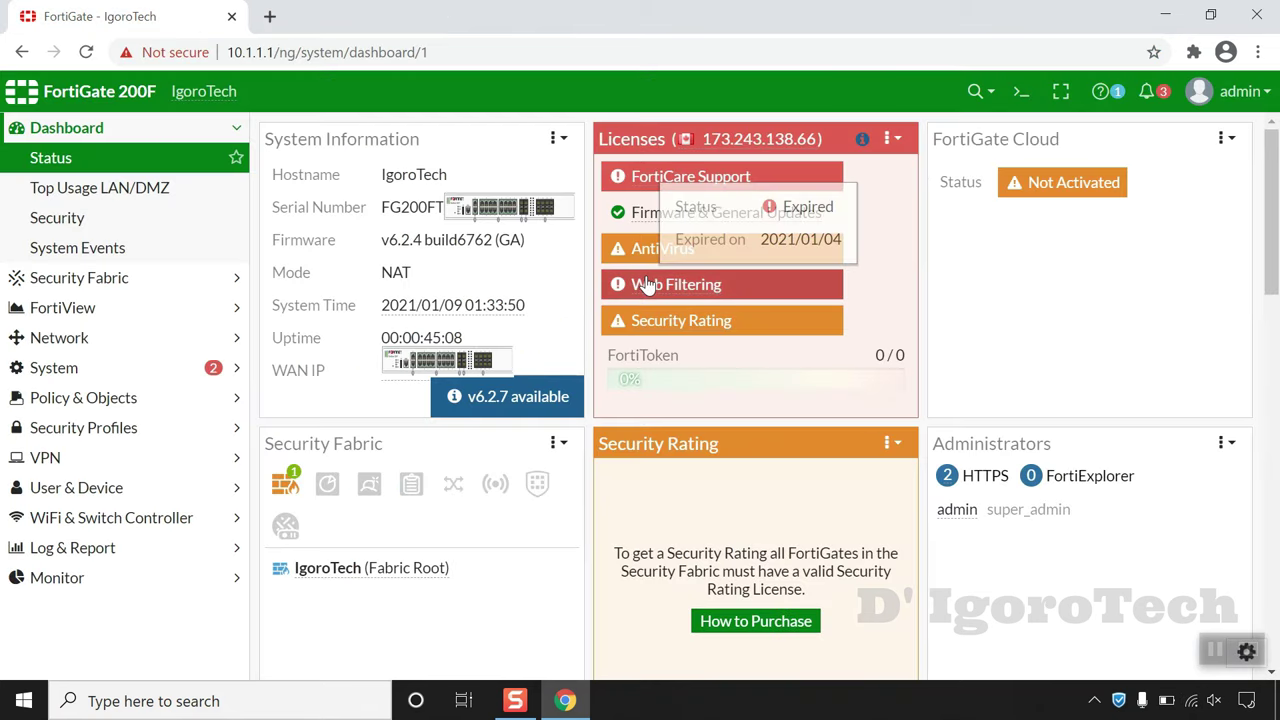
# Disable the Web Filter security profile on the LAN-ALL IPv4 policy and save the policy.
pyautogui.moveTo(650, 265)
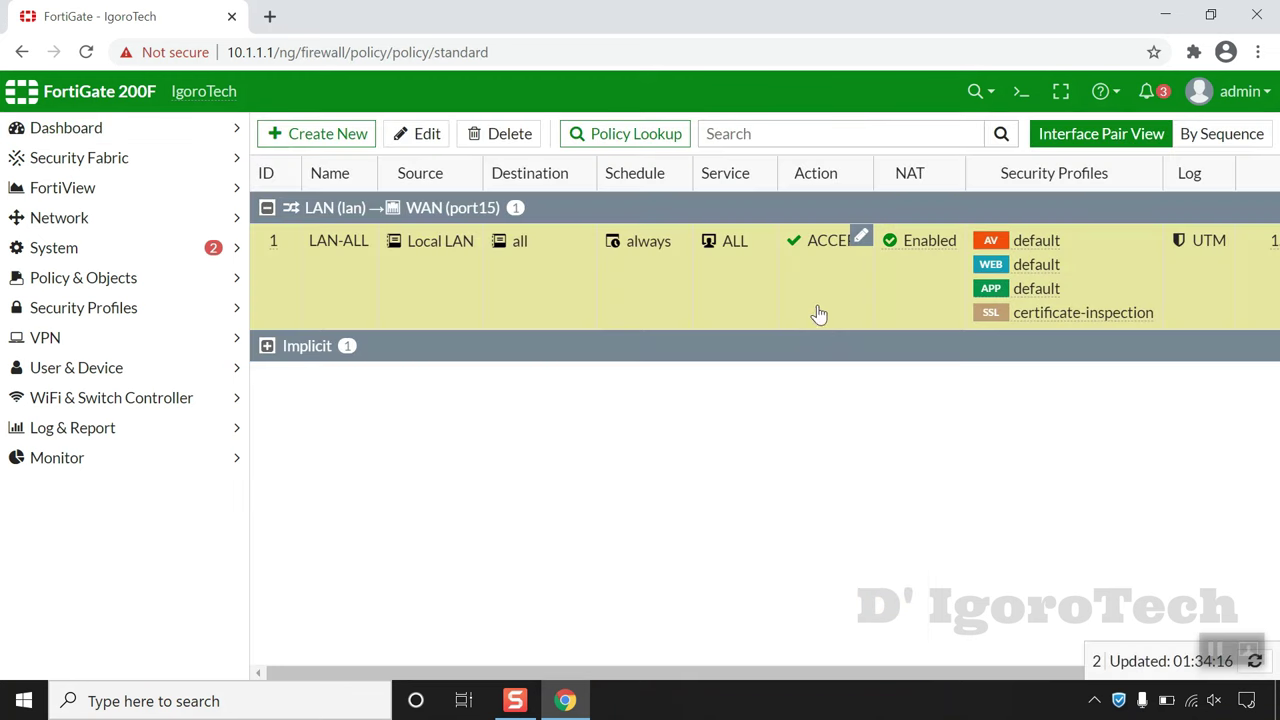
pyautogui.doubleClick(816, 302)
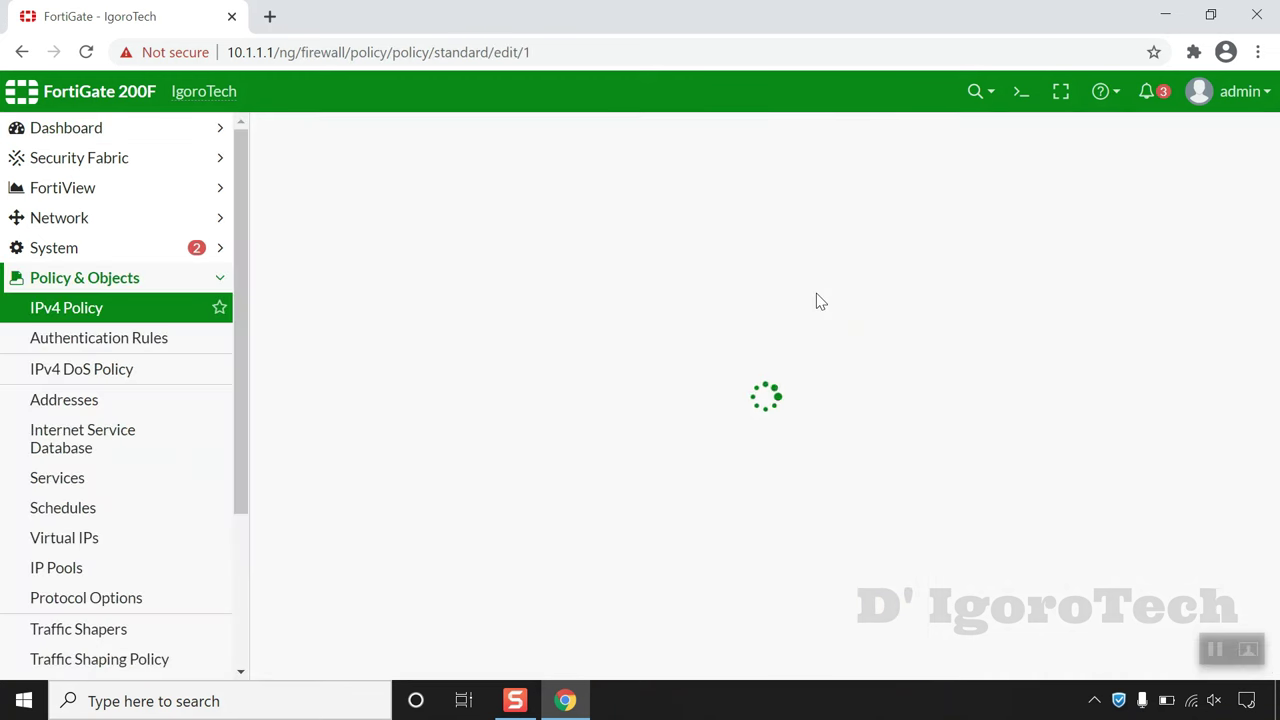
pyautogui.scroll(-4, 785, 372)
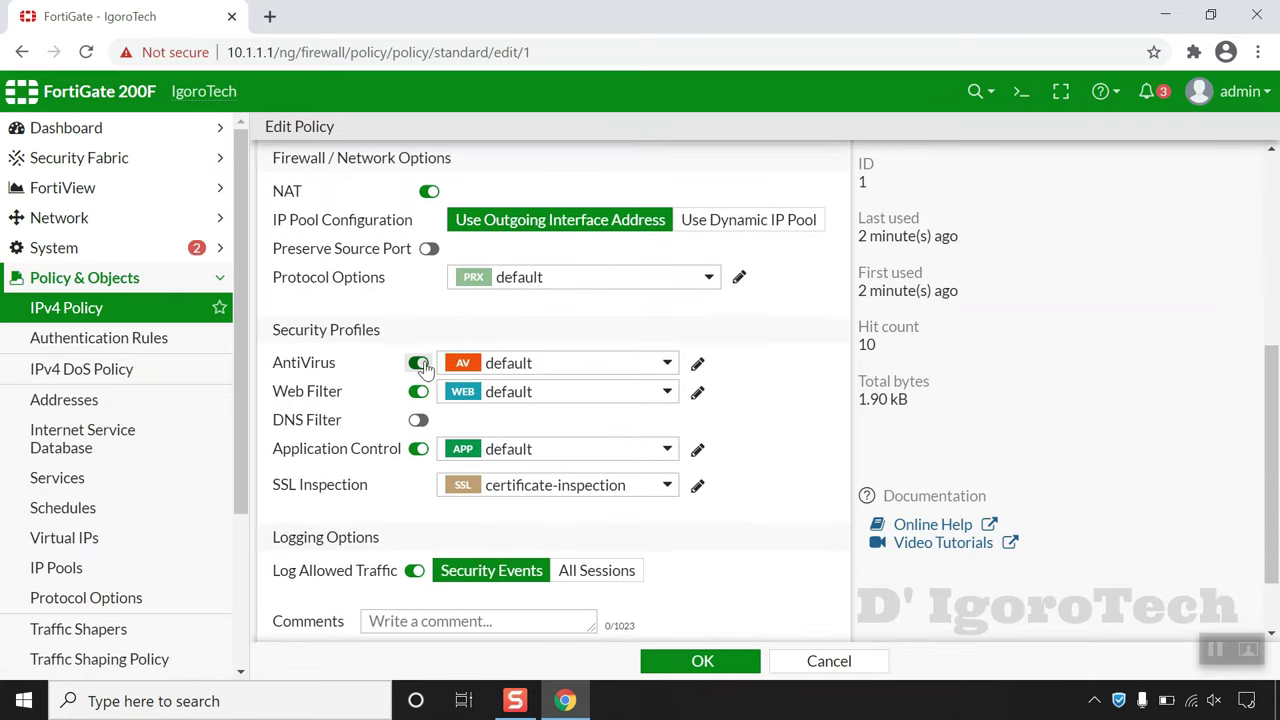
pyautogui.click(418, 391)
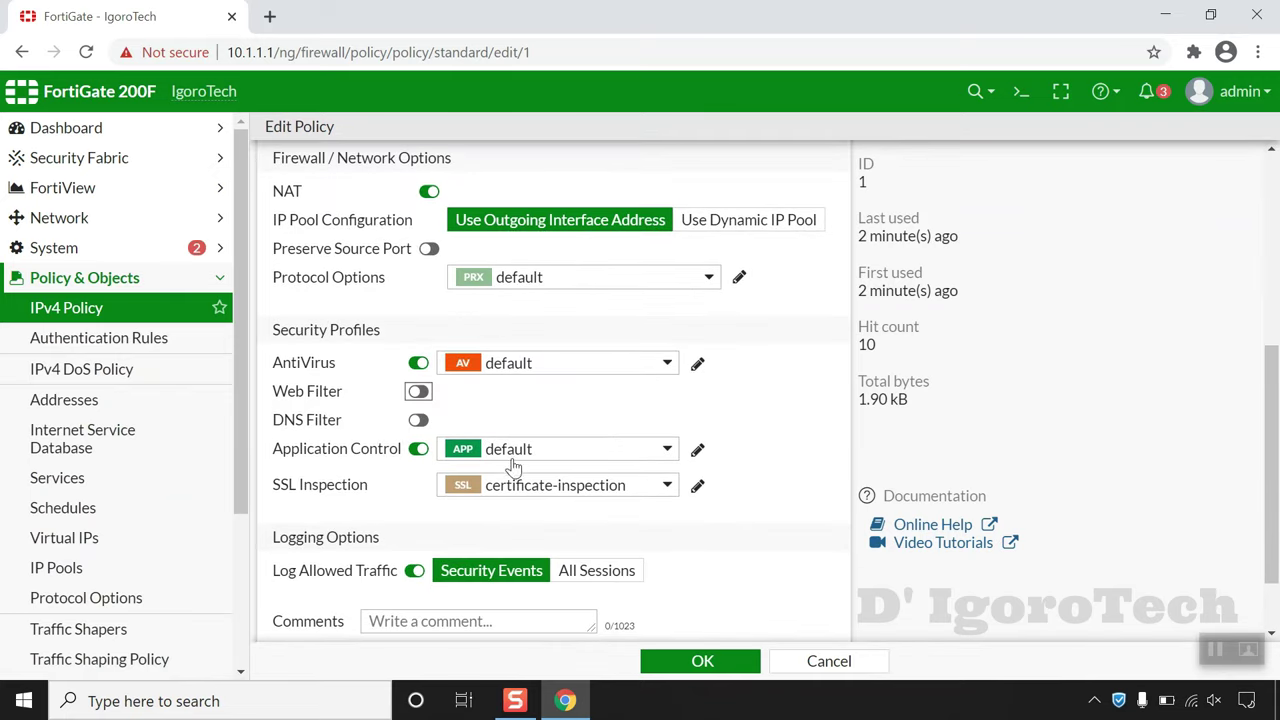
pyautogui.click(708, 661)
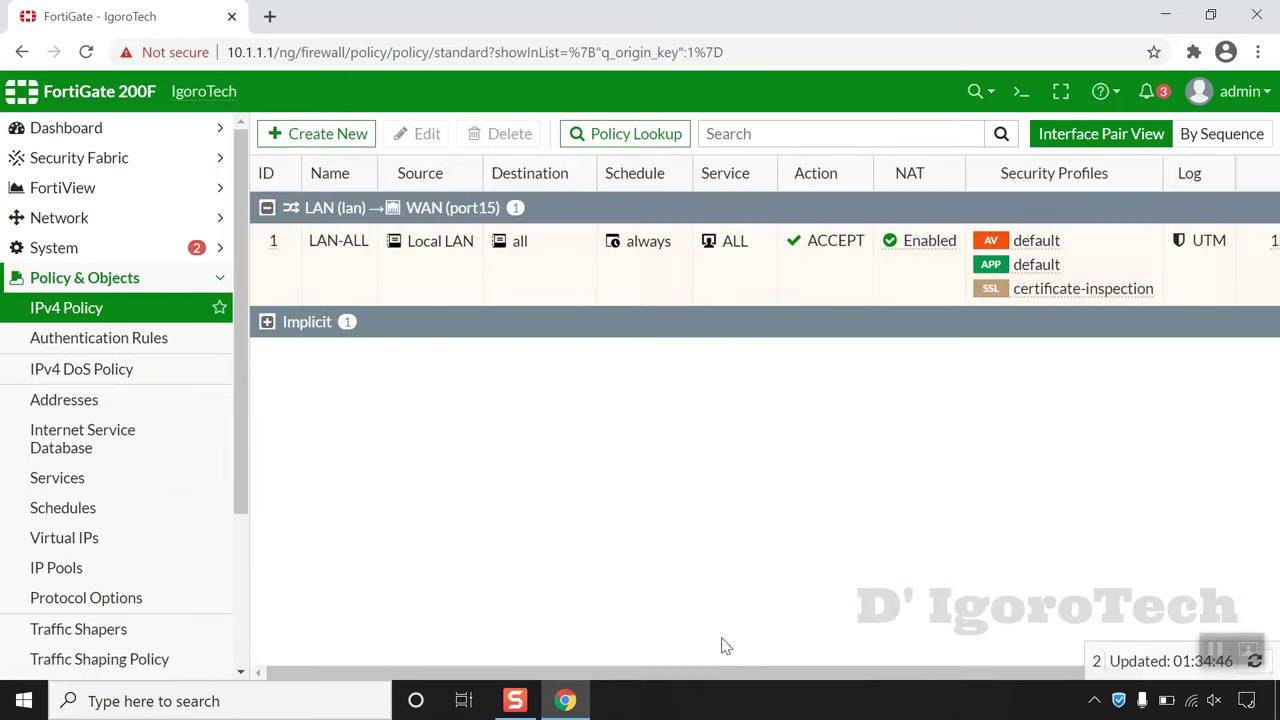
# Retest internet access in a new browser tab by loading google.com and fortinet.com.
pyautogui.click(270, 18)
pyautogui.write('go')
pyautogui.press('Return')
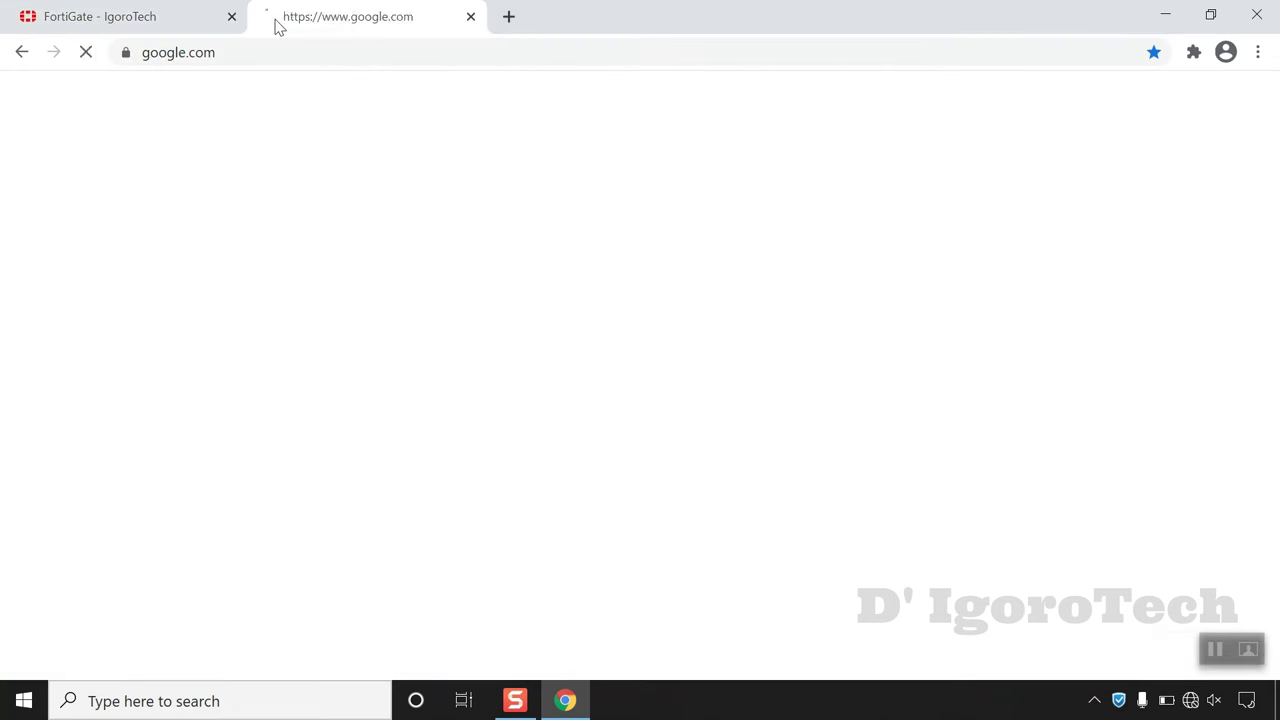
pyautogui.click(283, 56)
pyautogui.write('fortinet.com')
pyautogui.press('Return')
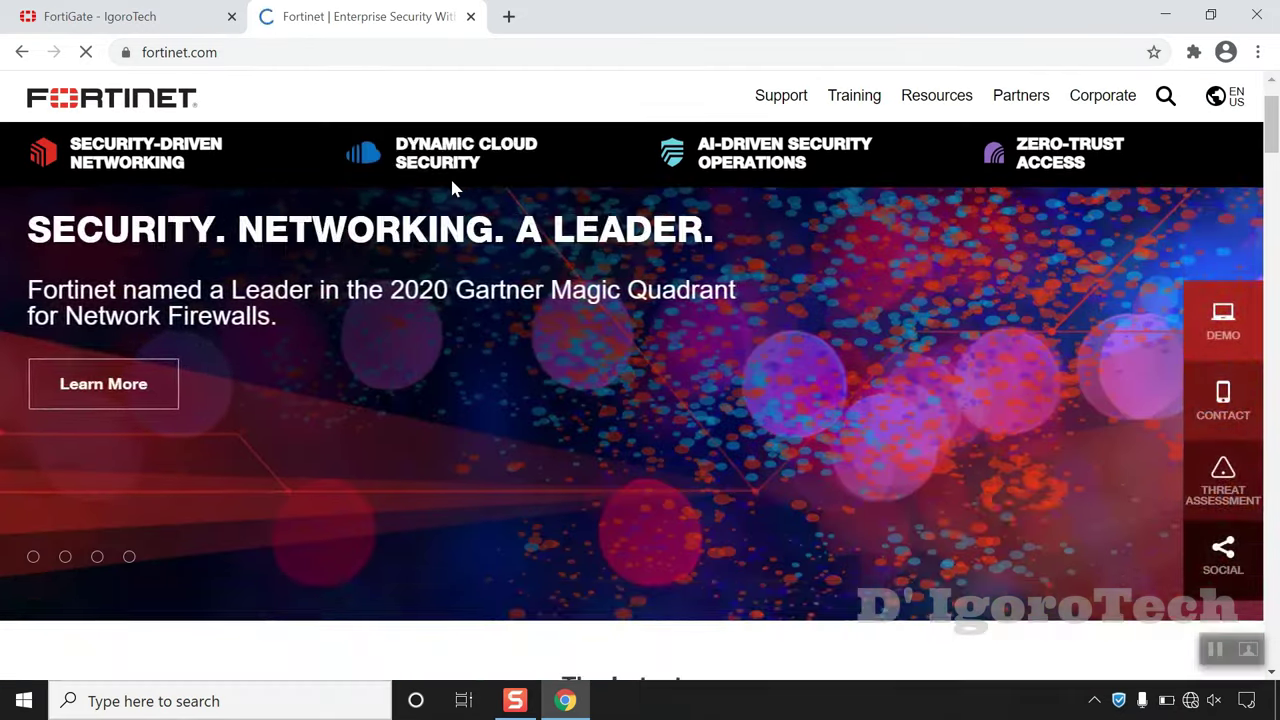
pyautogui.moveTo(451, 184)
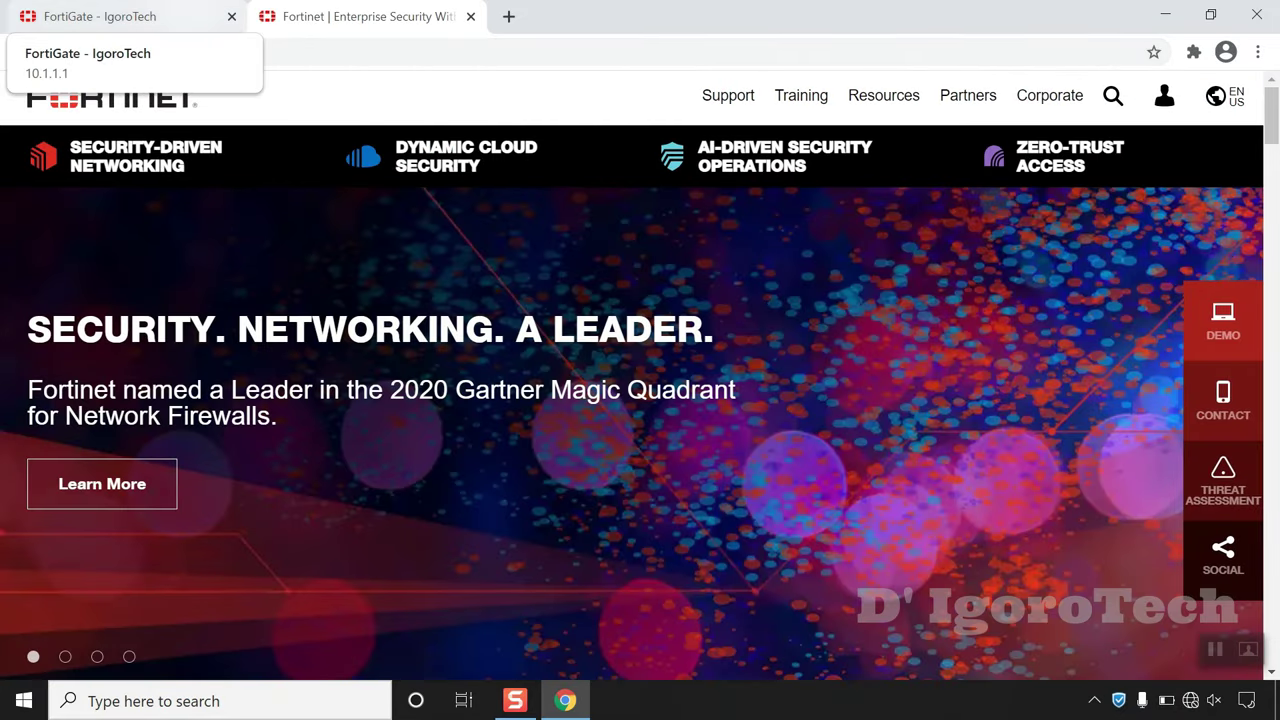
# Return to the FortiGate page and view the applications used by source 10.1.1.10 in FortiView Sources.
pyautogui.click(150, 24)
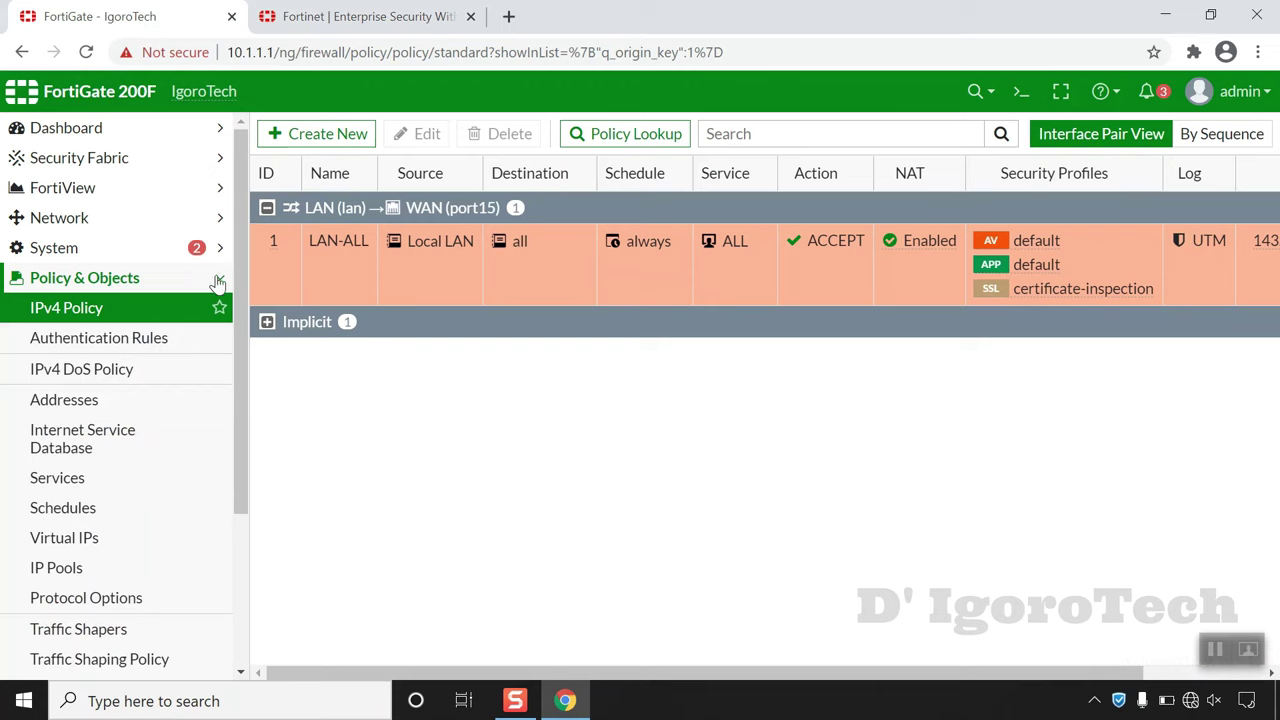
pyautogui.moveTo(631, 680); pyautogui.dragTo(762, 680)
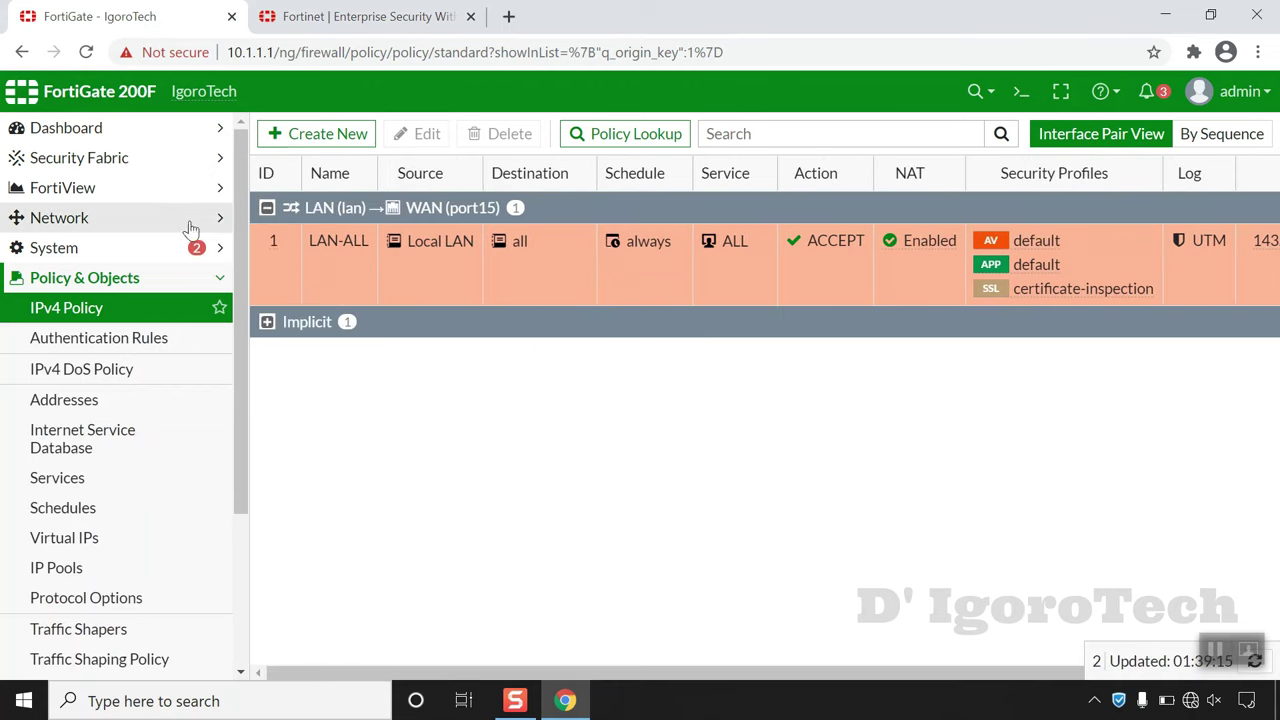
pyautogui.click(137, 190)
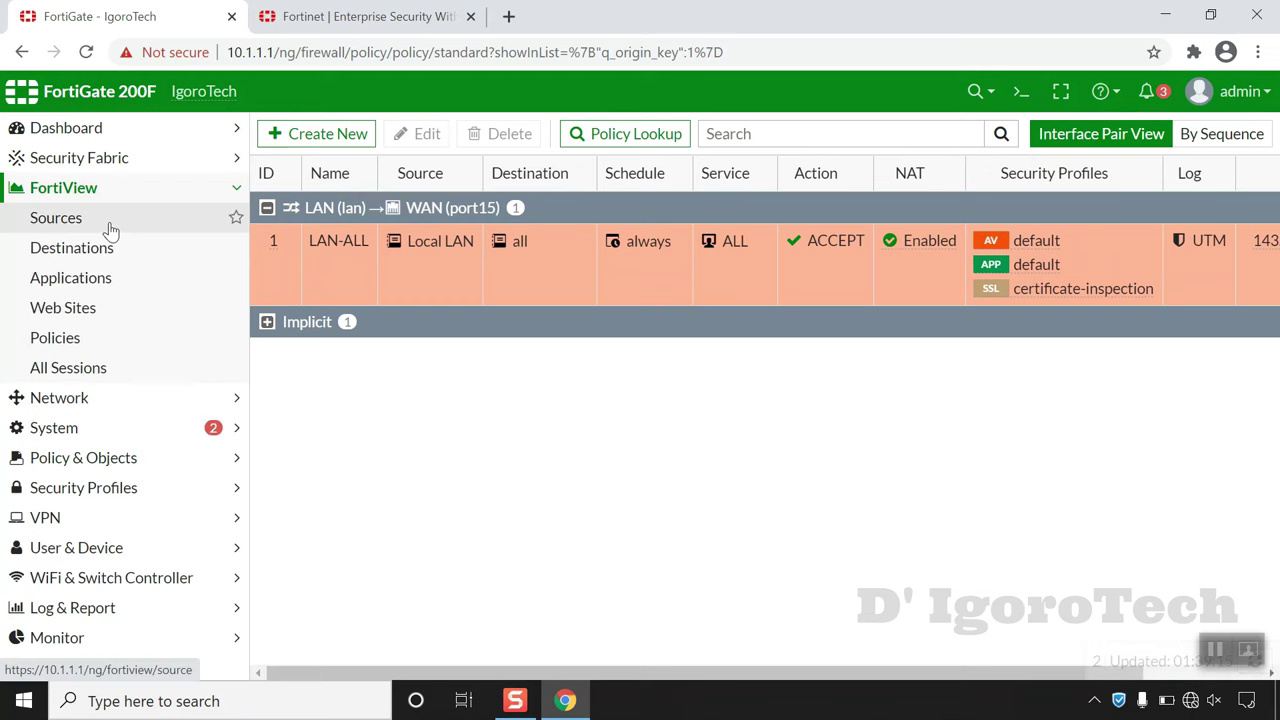
pyautogui.click(108, 229)
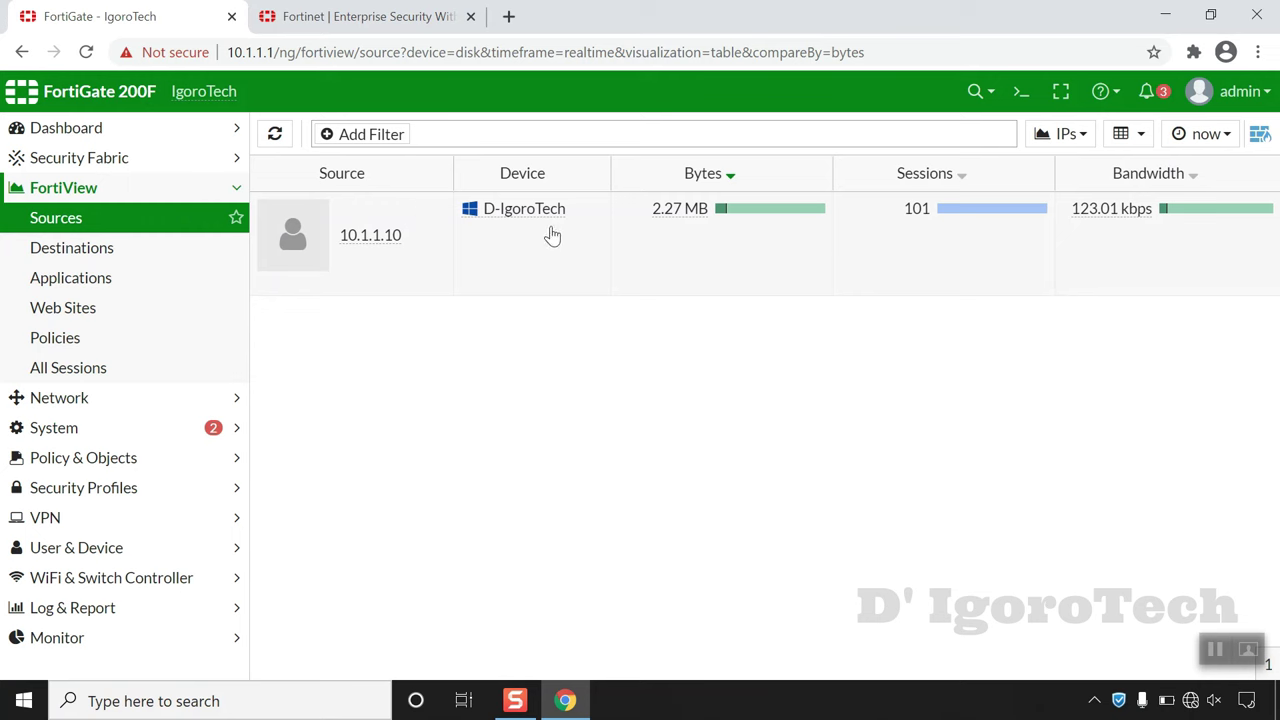
pyautogui.click(587, 272)
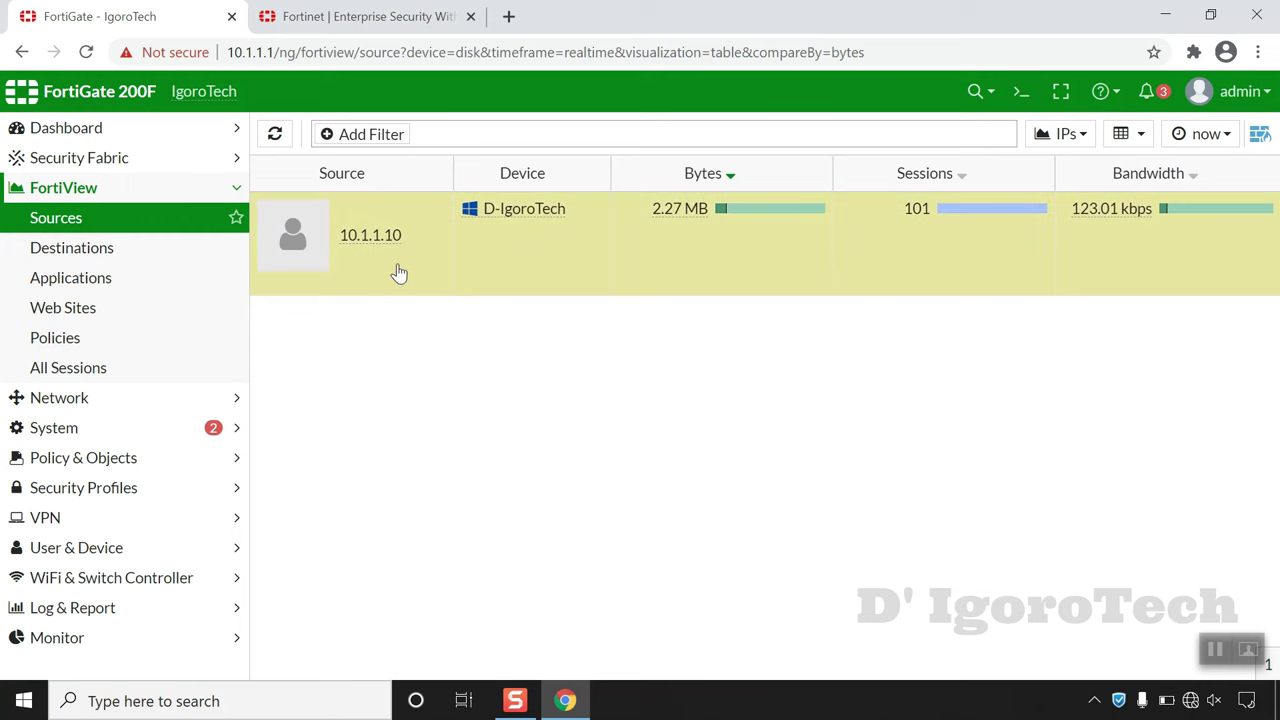
pyautogui.doubleClick(353, 262)
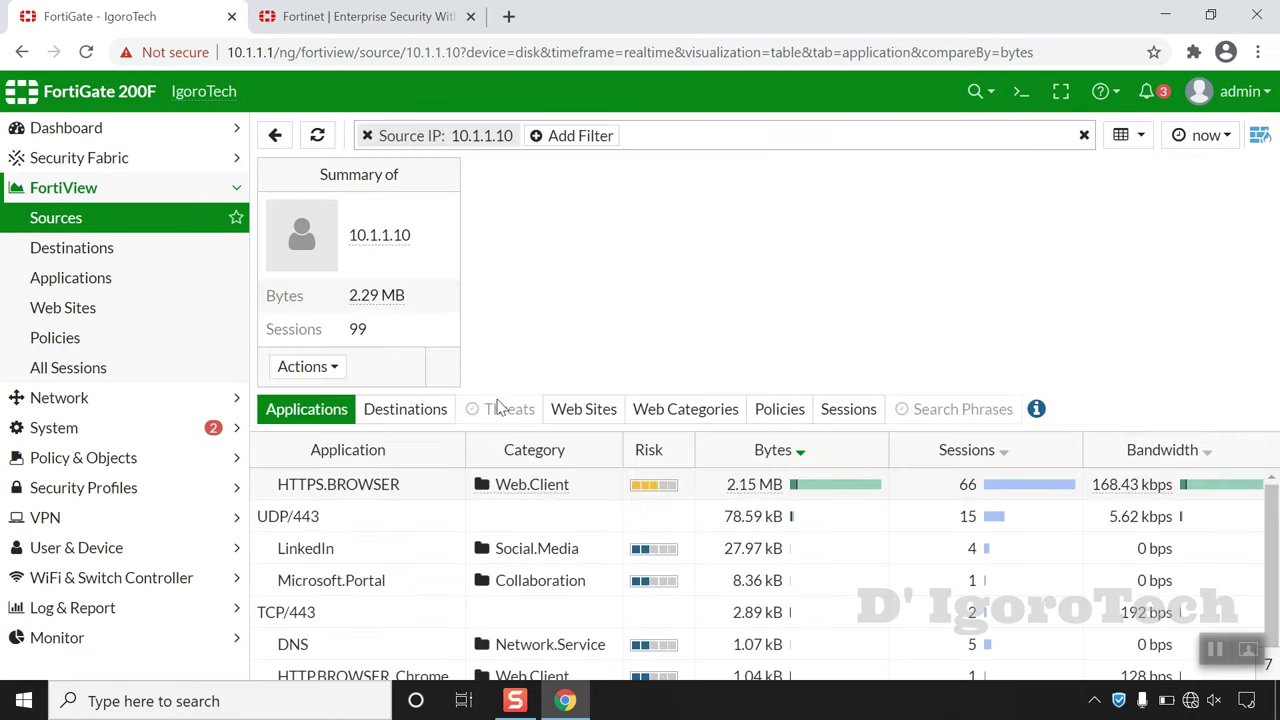
pyautogui.scroll(-1, 715, 530)
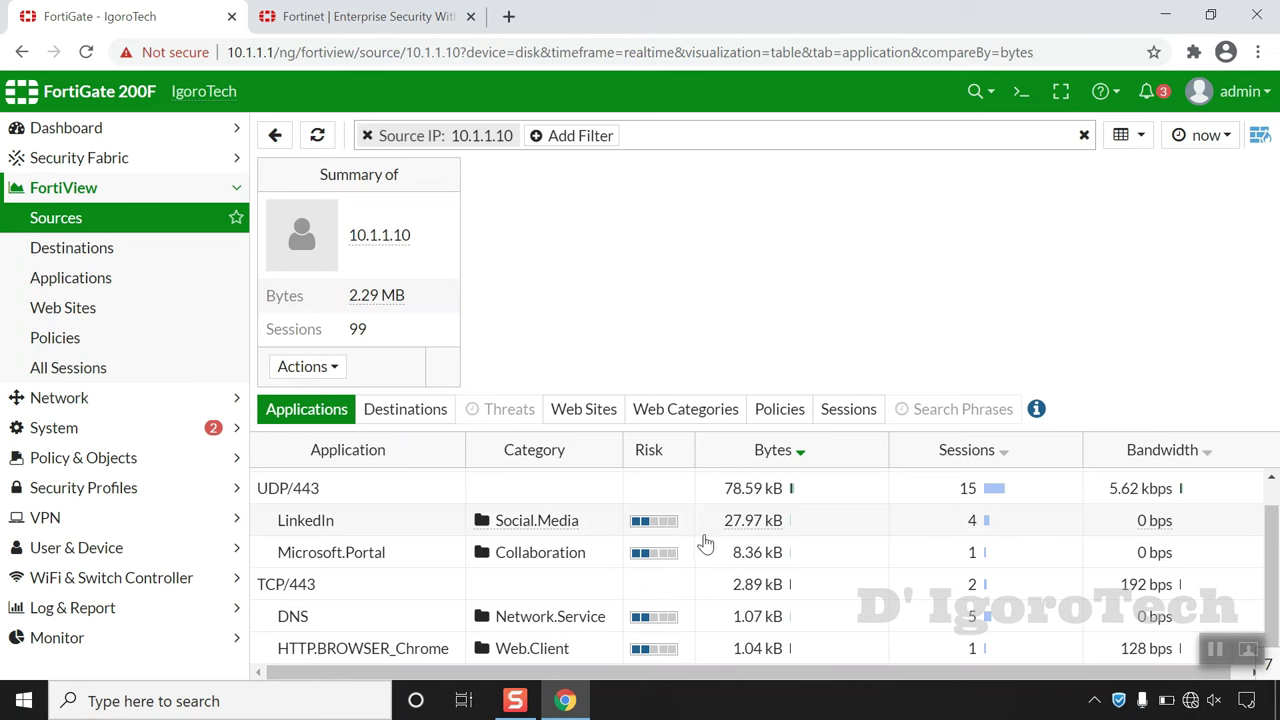
# Review the destinations of source 10.1.1.10 and the overall FortiView Destinations, and return to the Sources overview.
pyautogui.click(414, 409)
pyautogui.scroll(-3, 594, 517)
pyautogui.scroll(3, 594, 517)
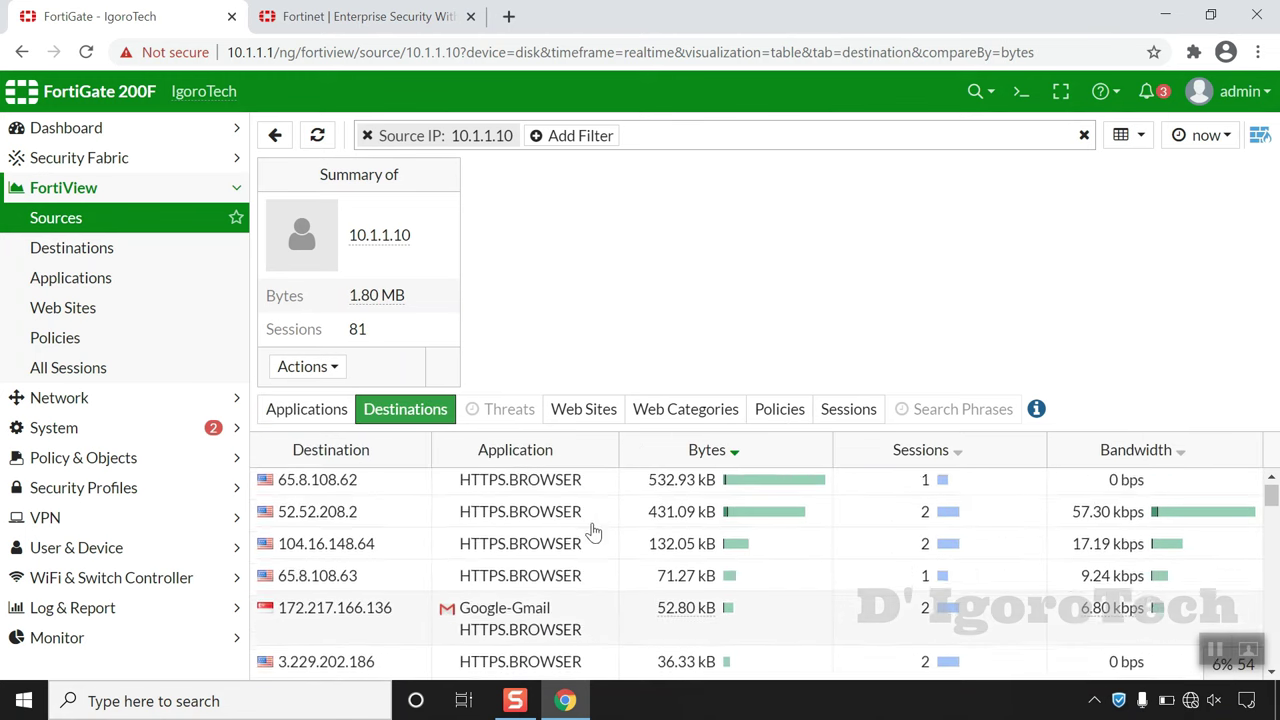
pyautogui.click(155, 253)
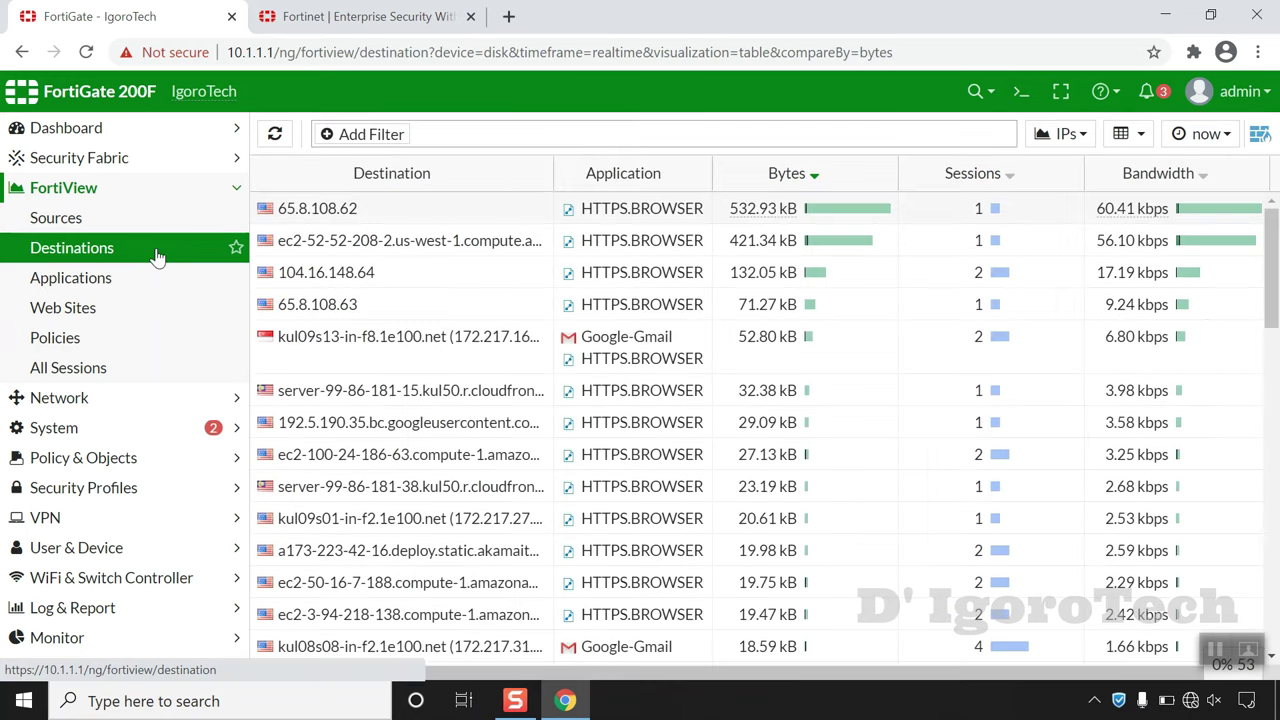
pyautogui.click(112, 216)
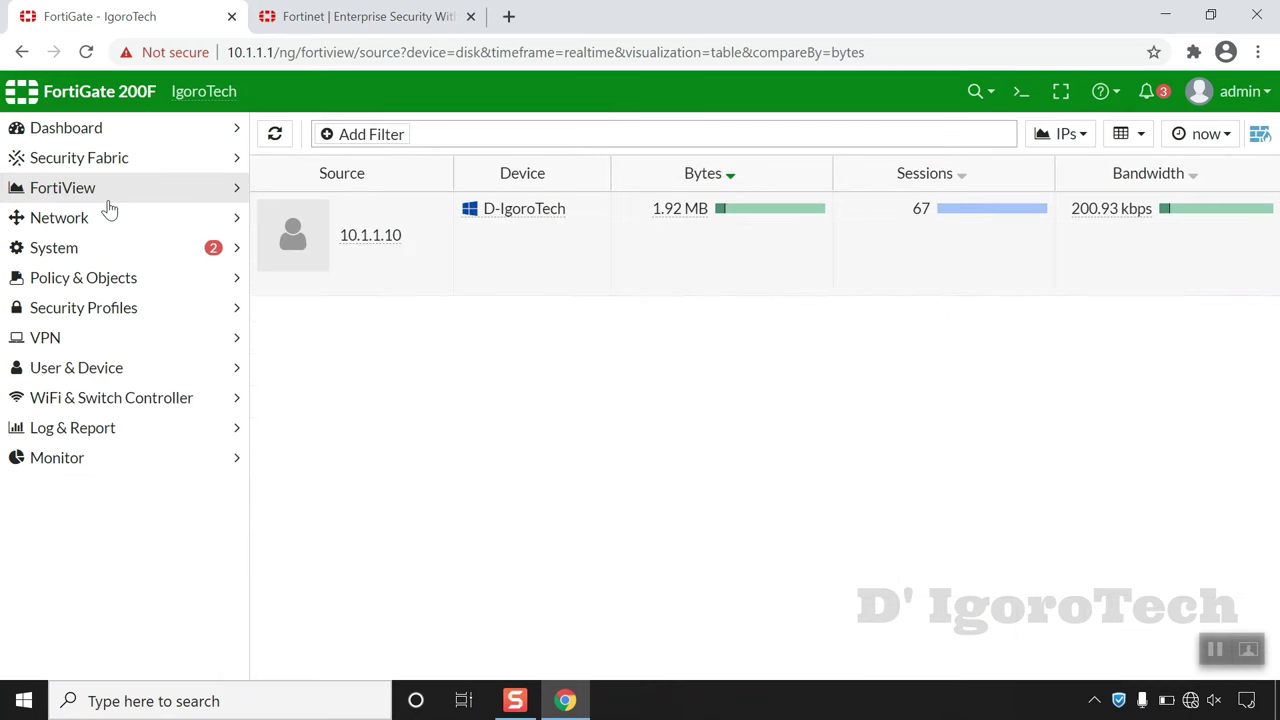
# Open the Forward Traffic log, read through the details of the entry for destination 54.179.114.68, and close the details.
pyautogui.click(115, 434)
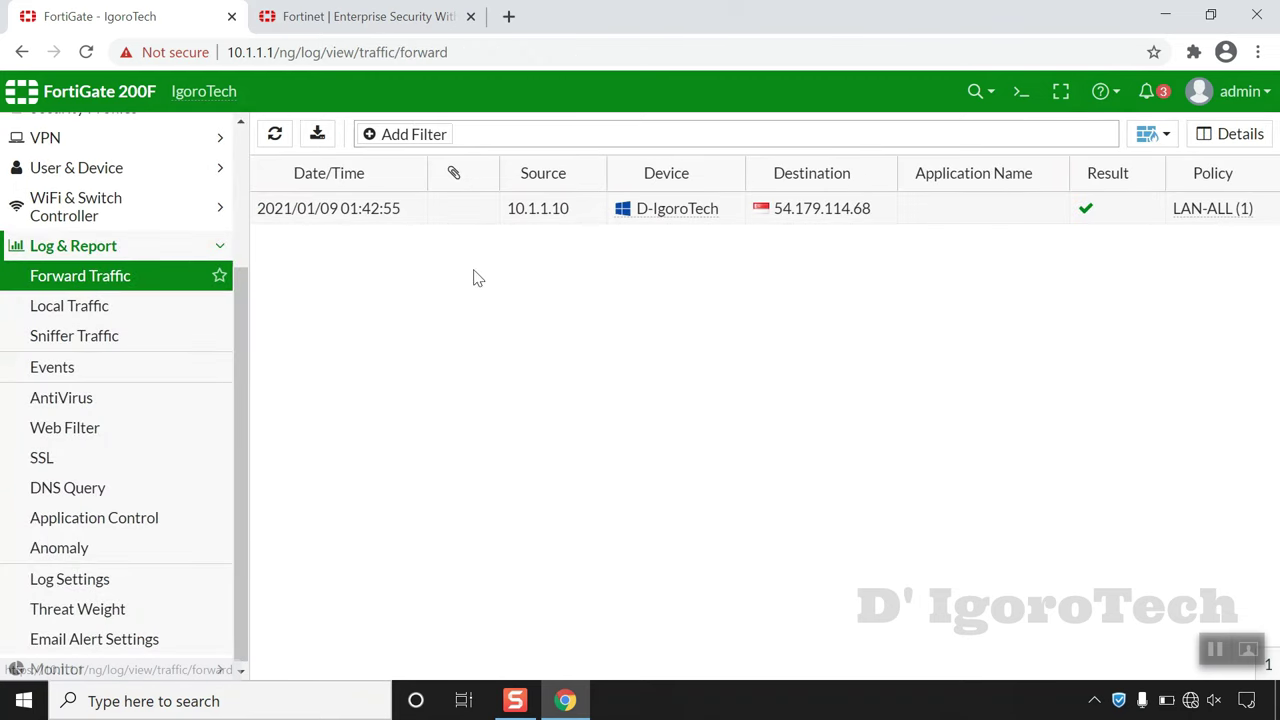
pyautogui.doubleClick(400, 212)
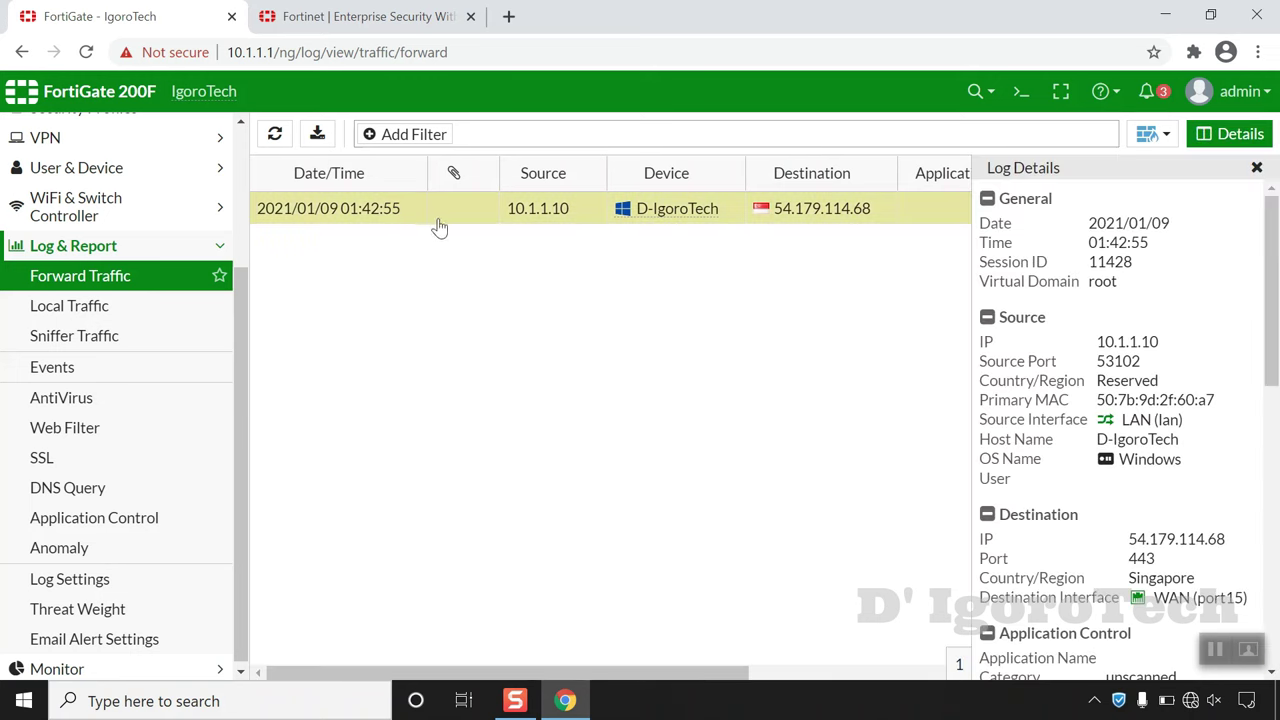
pyautogui.scroll(-6, 1041, 354)
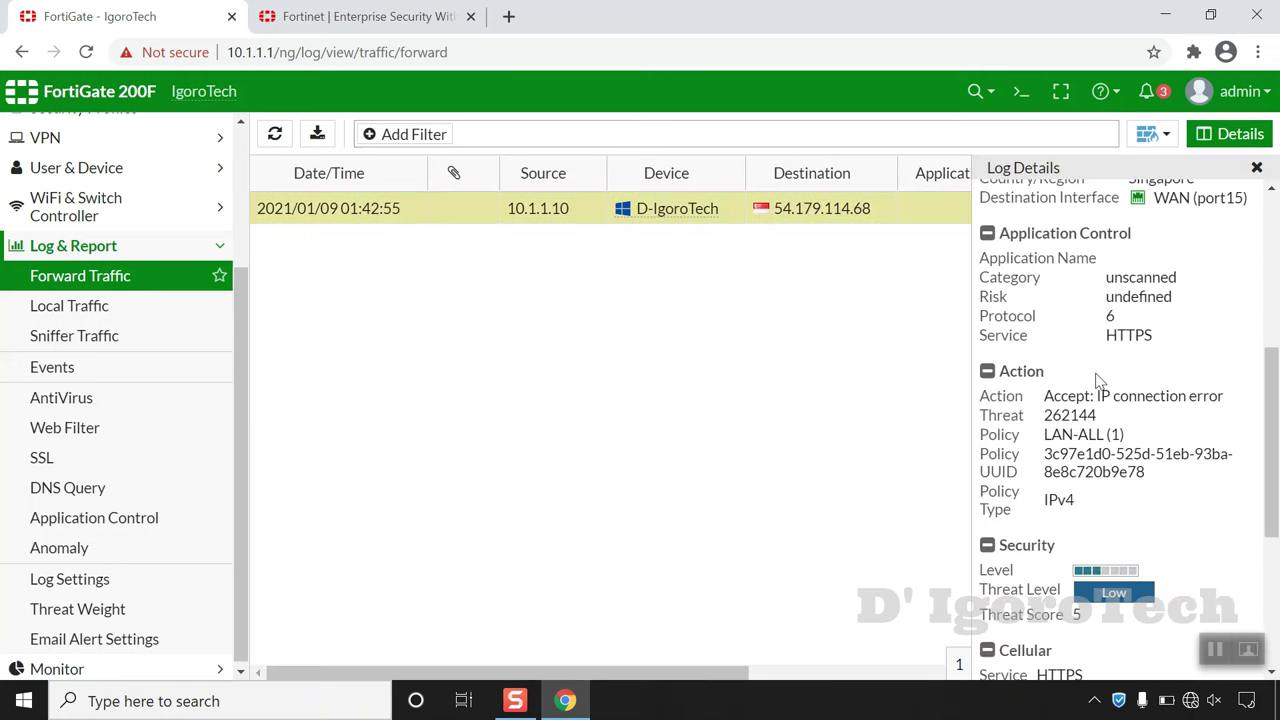
pyautogui.scroll(-3, 1110, 375)
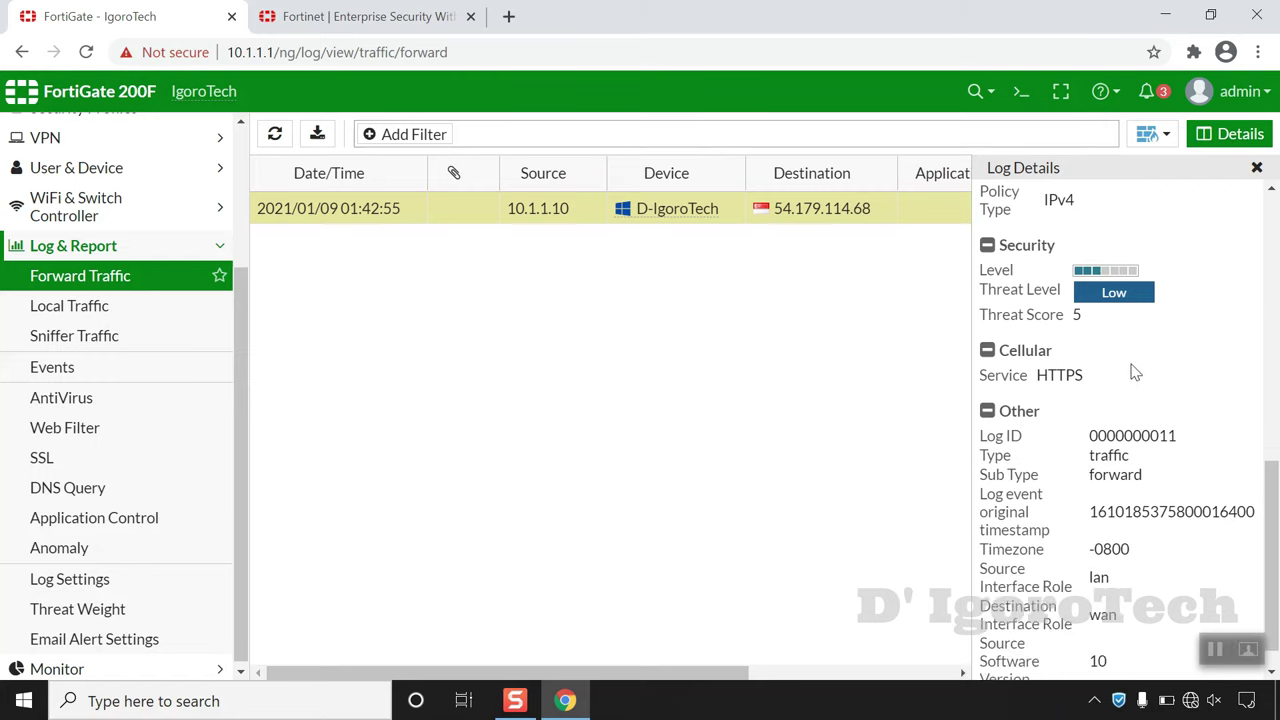
pyautogui.click(1258, 170)
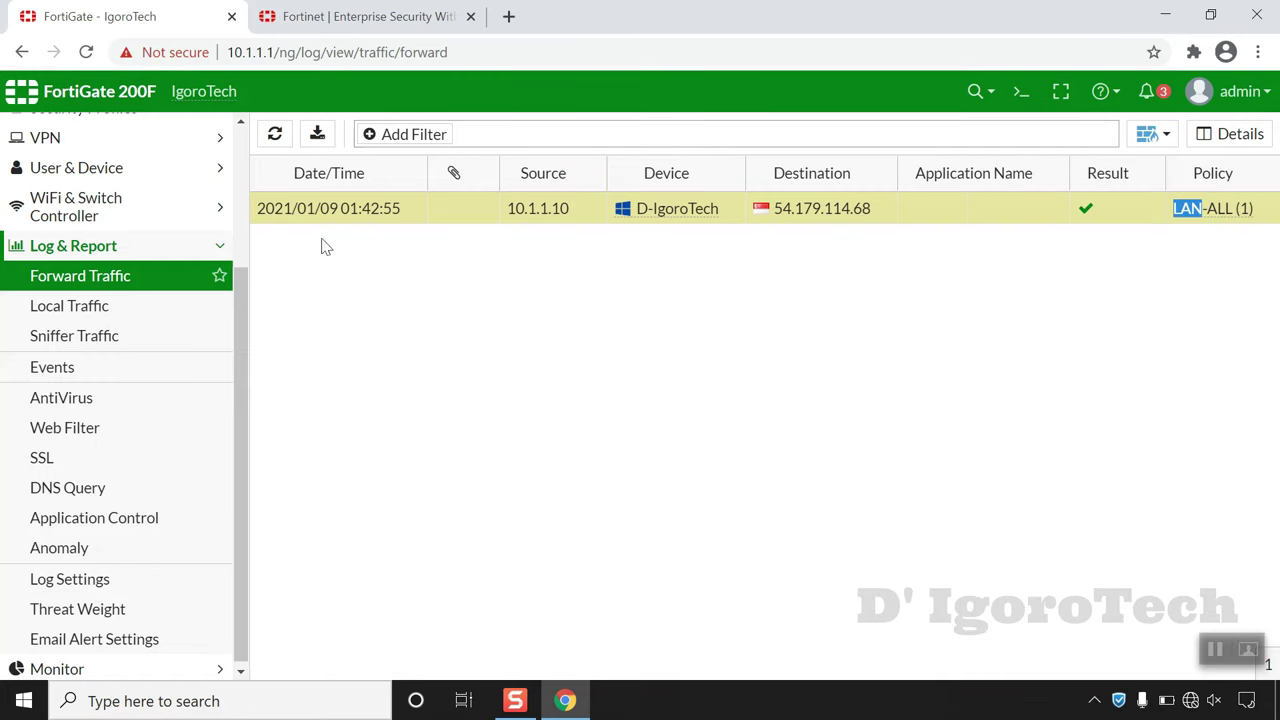
# Look through the fields available for filtering the Forward Traffic log.
pyautogui.click(384, 140)
pyautogui.scroll(-5, 450, 300)
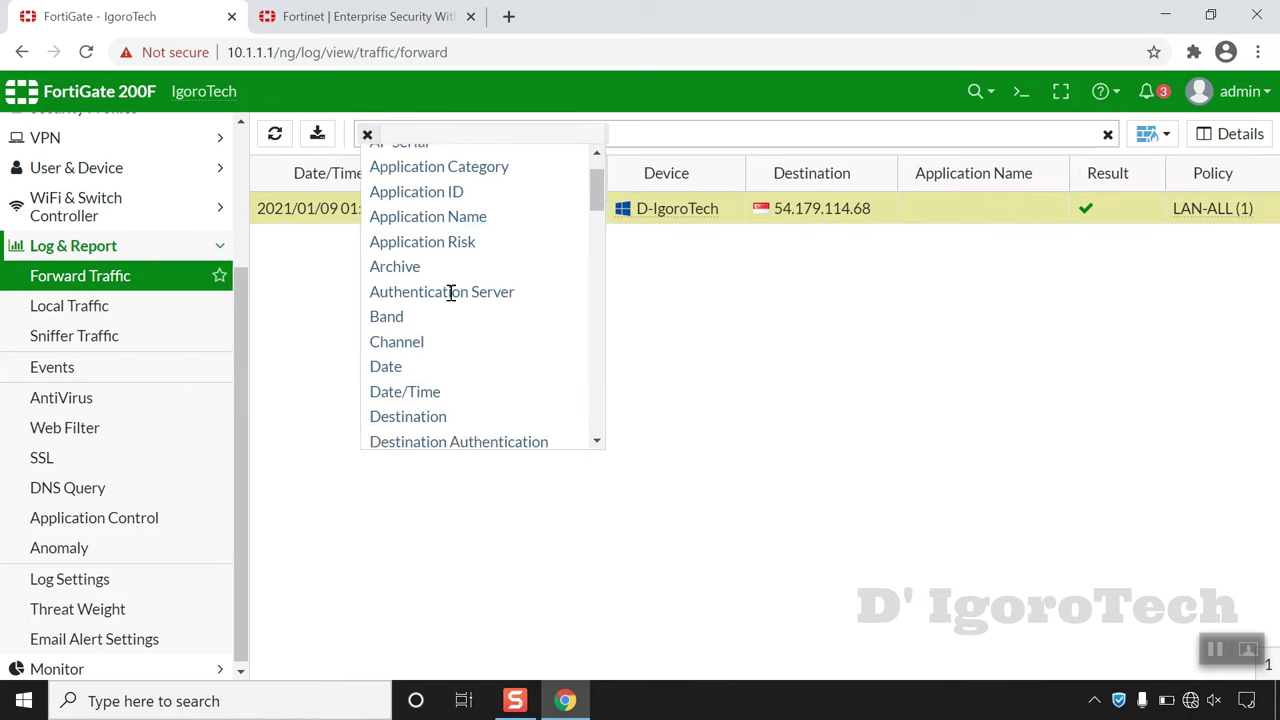
pyautogui.scroll(-3, 449, 358)
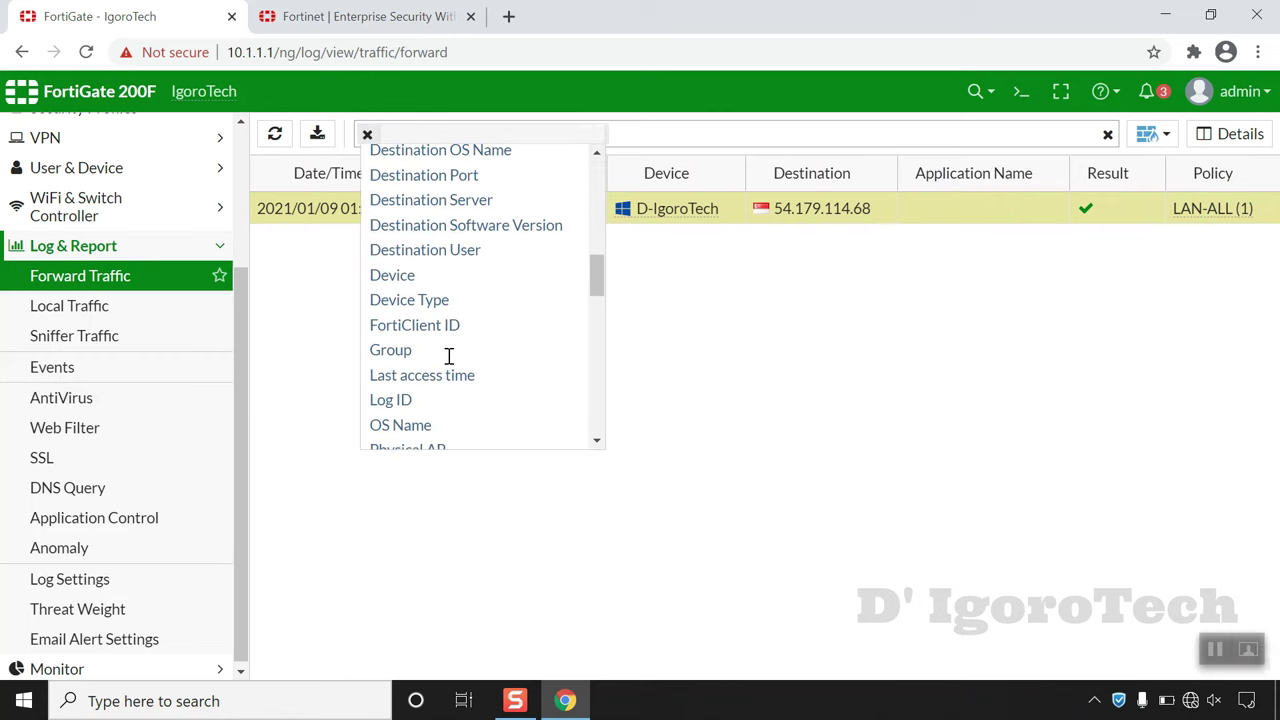
pyautogui.scroll(-3, 449, 358)
pyautogui.scroll(-2, 447, 365)
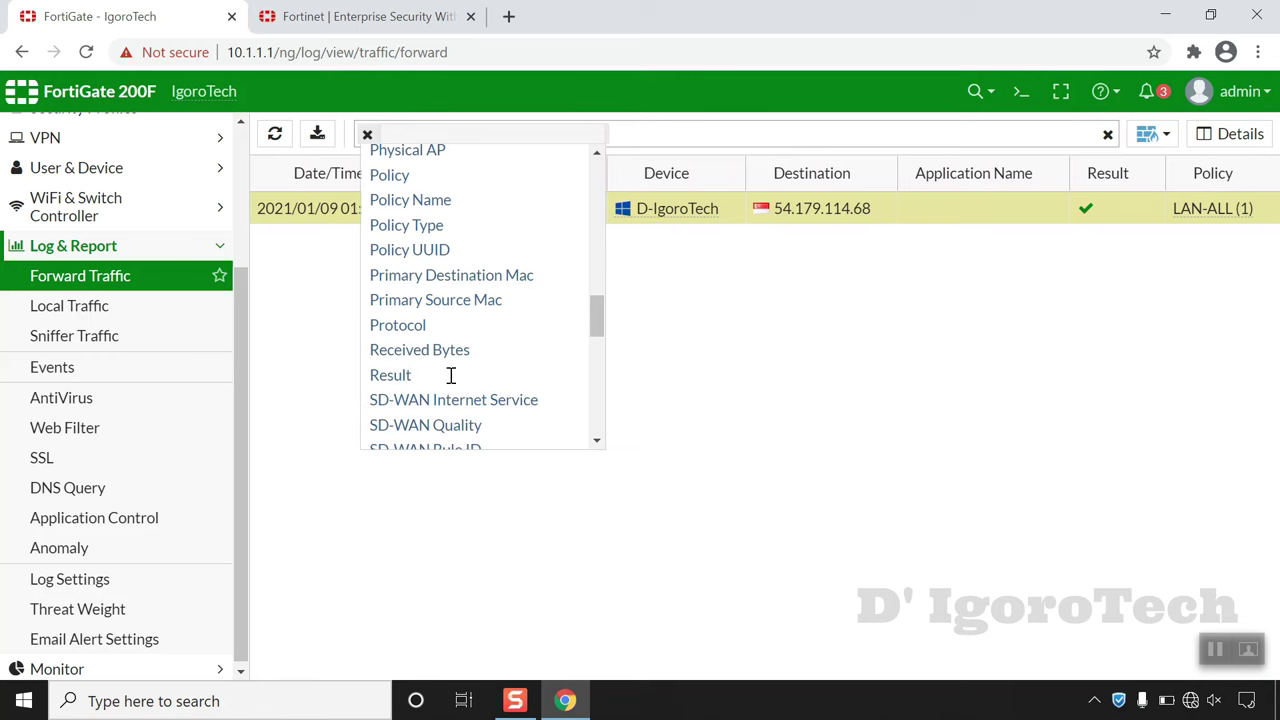
pyautogui.scroll(-4, 451, 375)
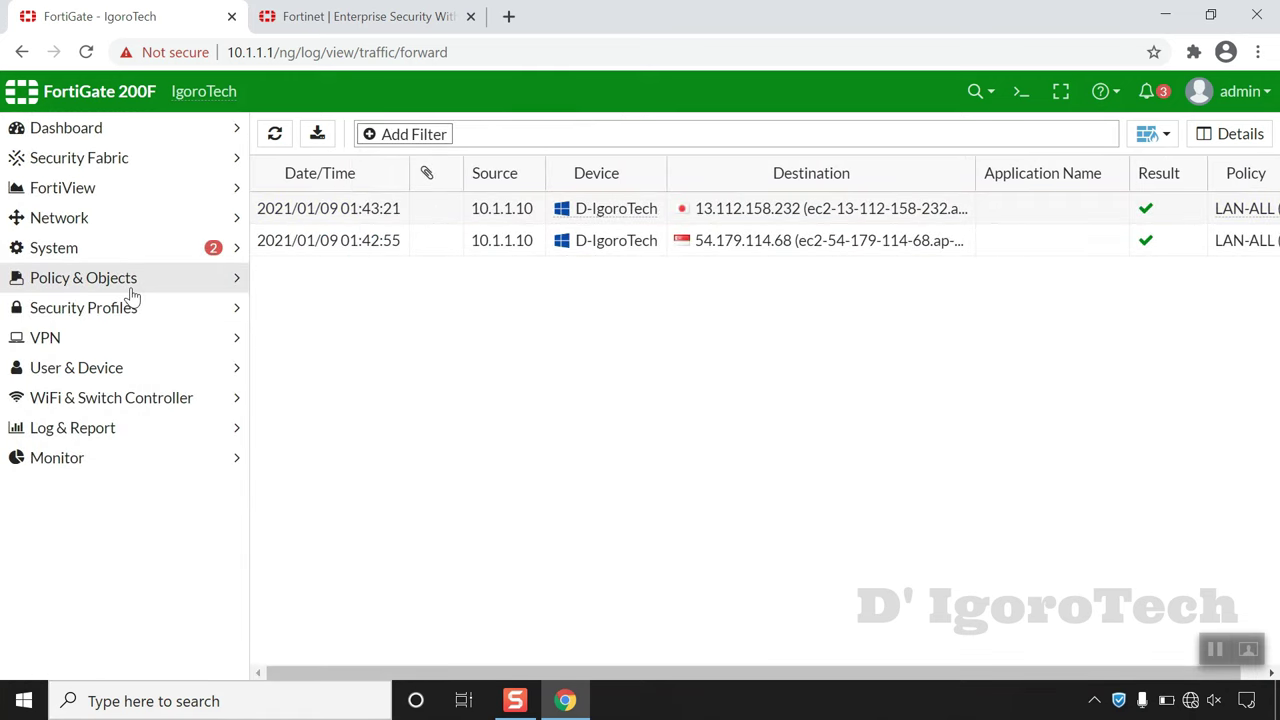
# Open the IPv4 policy list, copy the LAN-ALL policy and paste the copy above it.
pyautogui.click(130, 288)
pyautogui.click(117, 309)
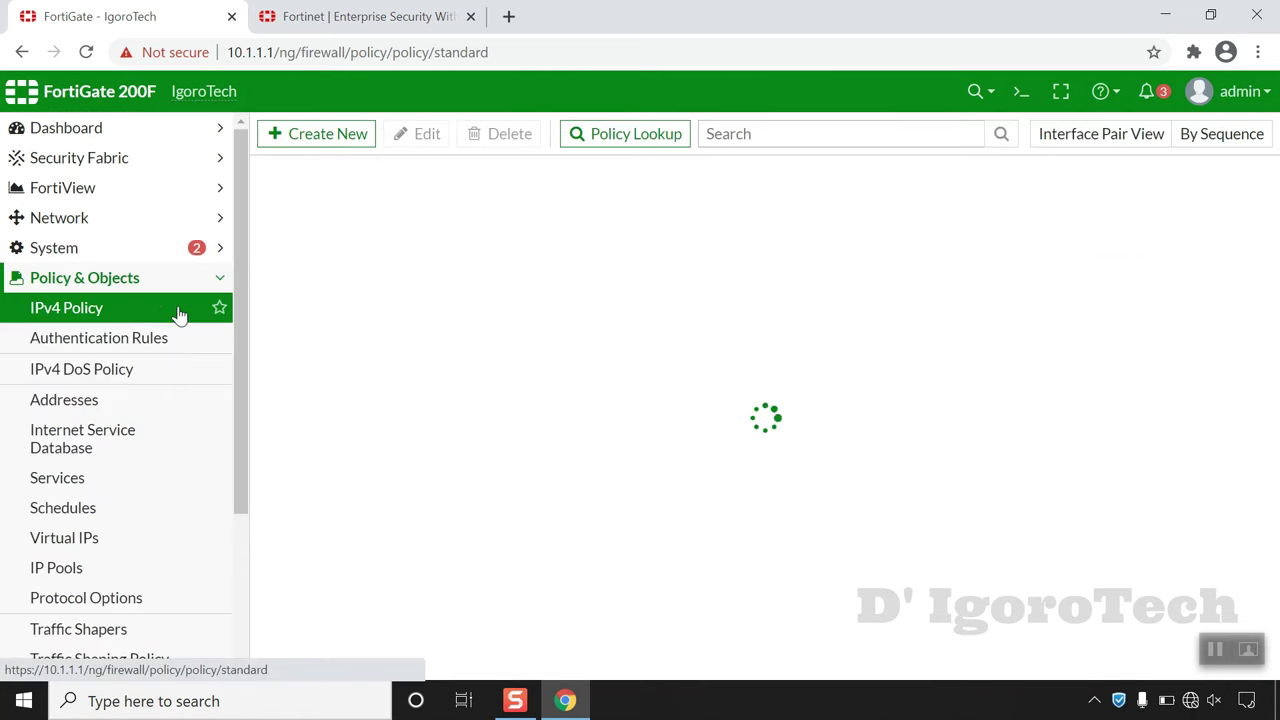
pyautogui.click(407, 278)
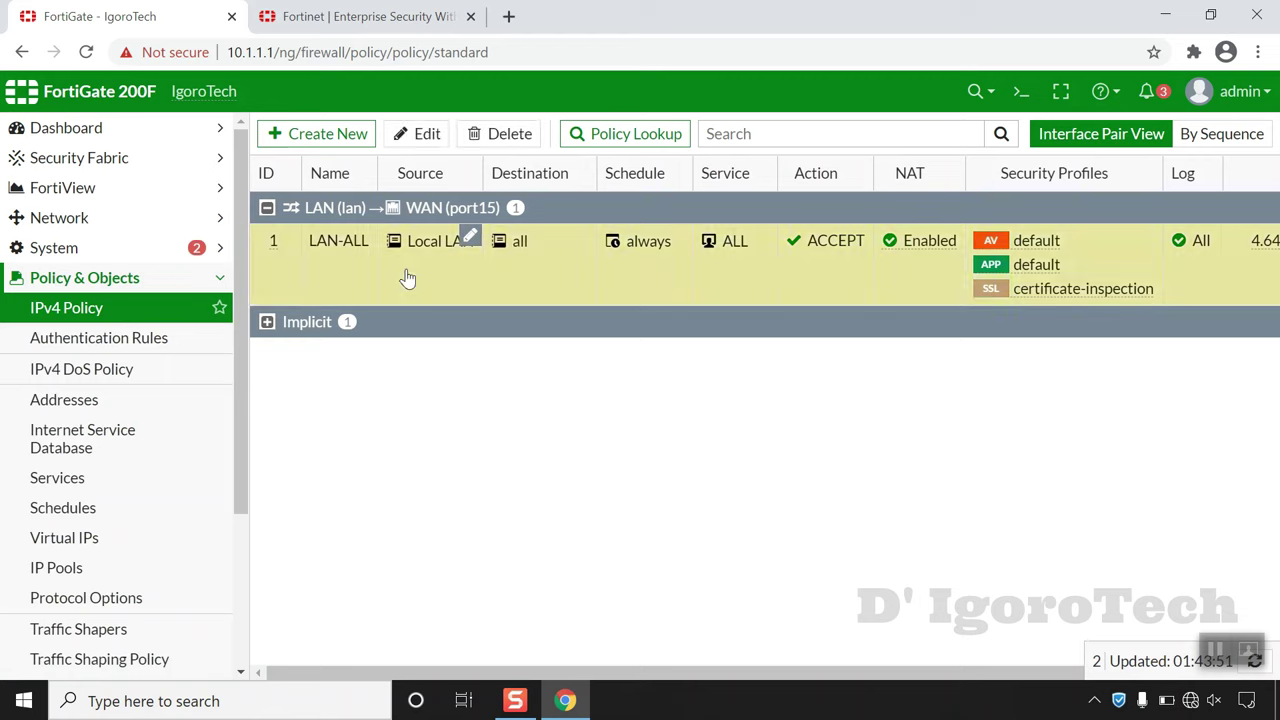
pyautogui.rightClick(317, 271)
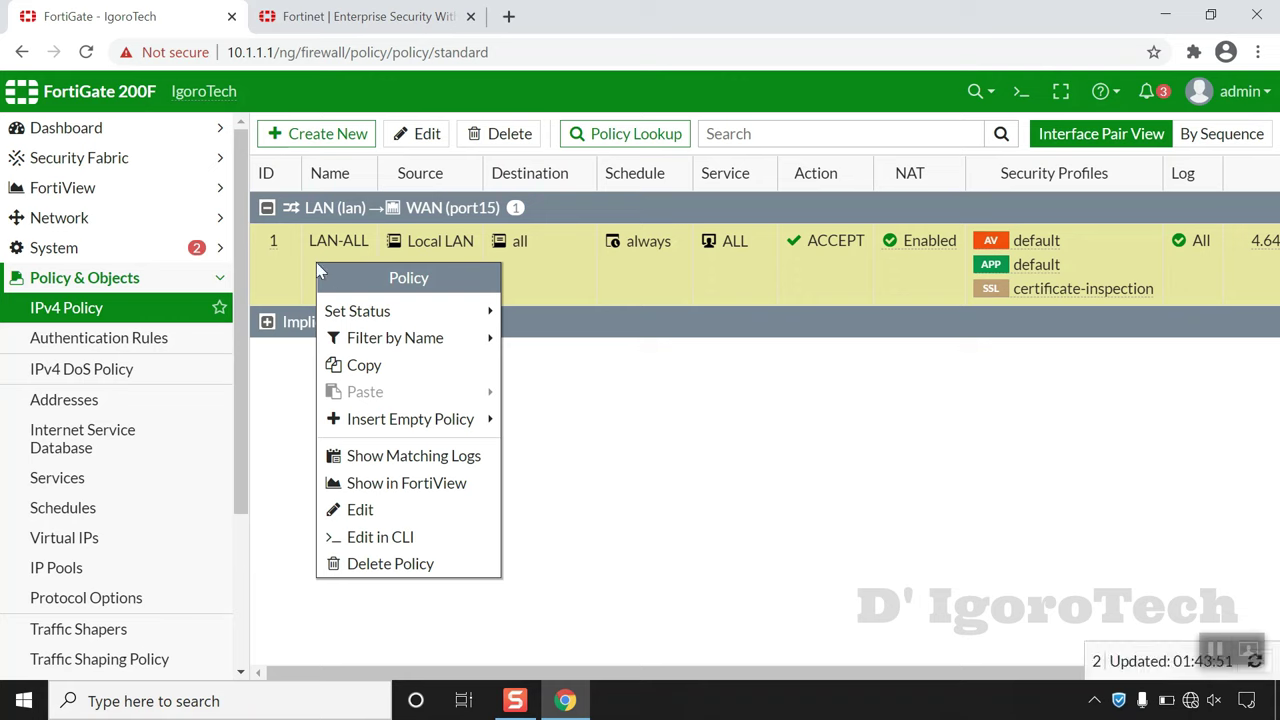
pyautogui.moveTo(344, 323)
pyautogui.click(349, 365)
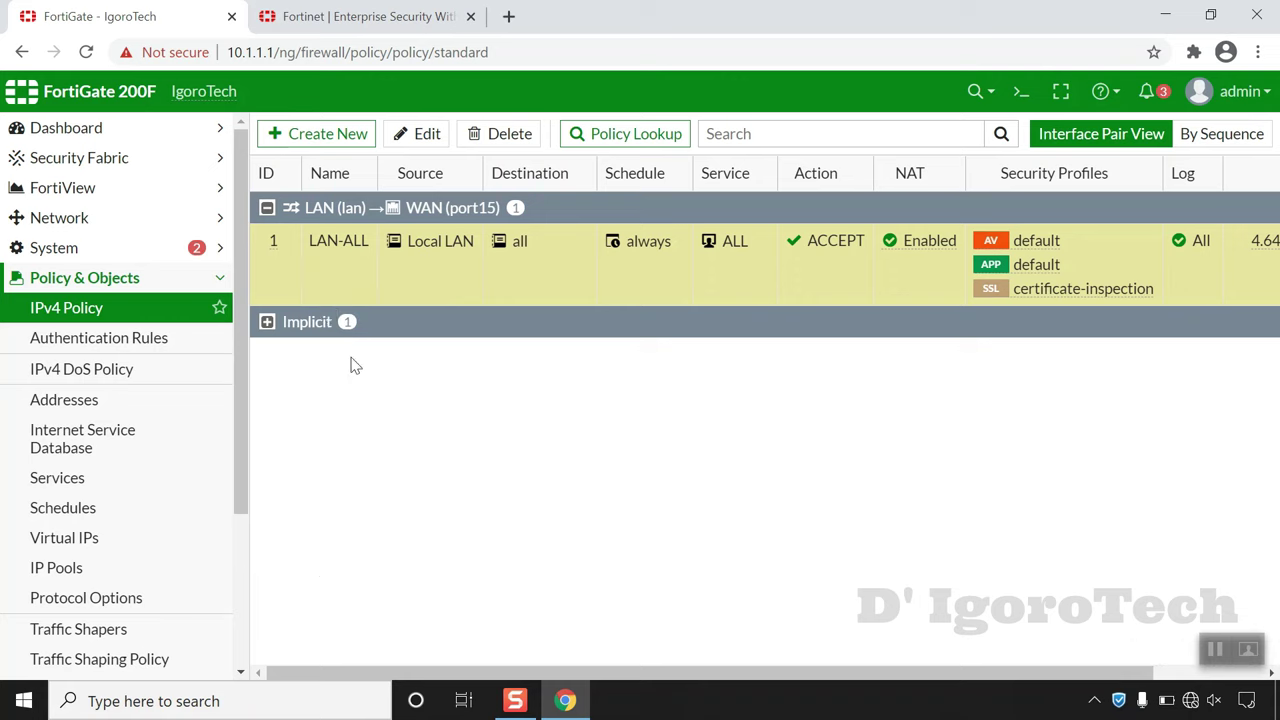
pyautogui.rightClick(293, 265)
pyautogui.moveTo(363, 394)
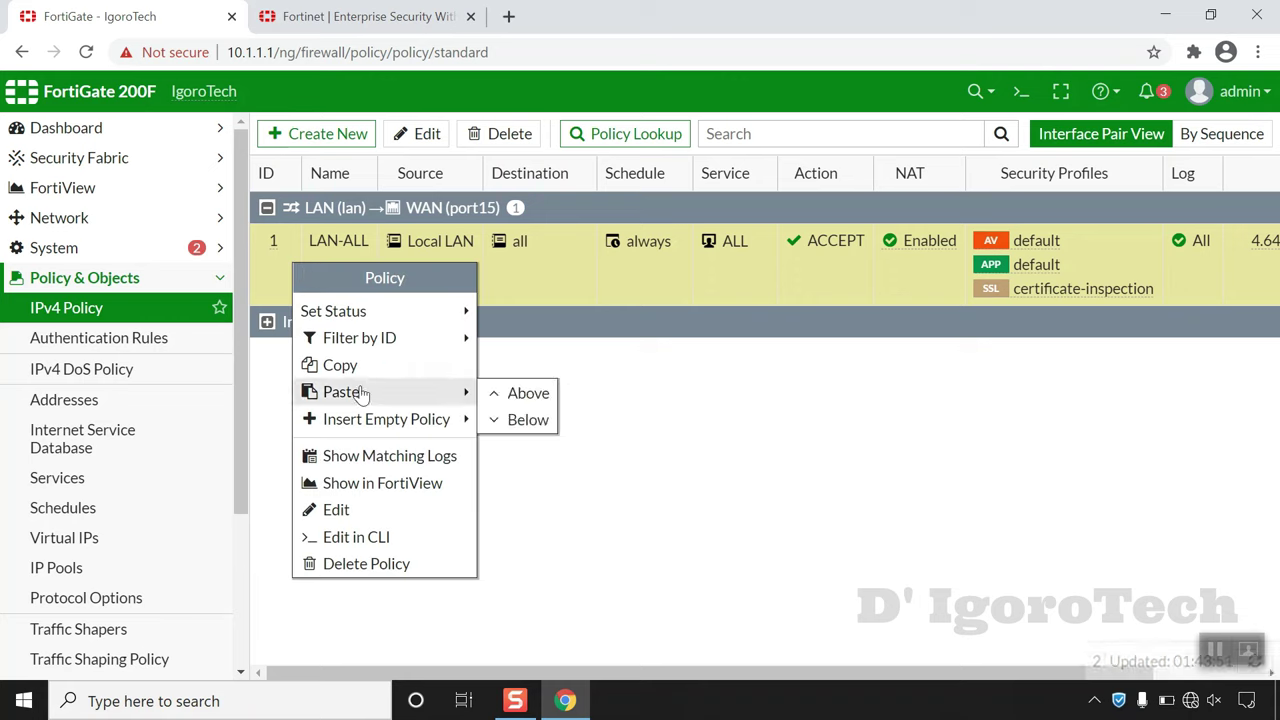
pyautogui.click(532, 400)
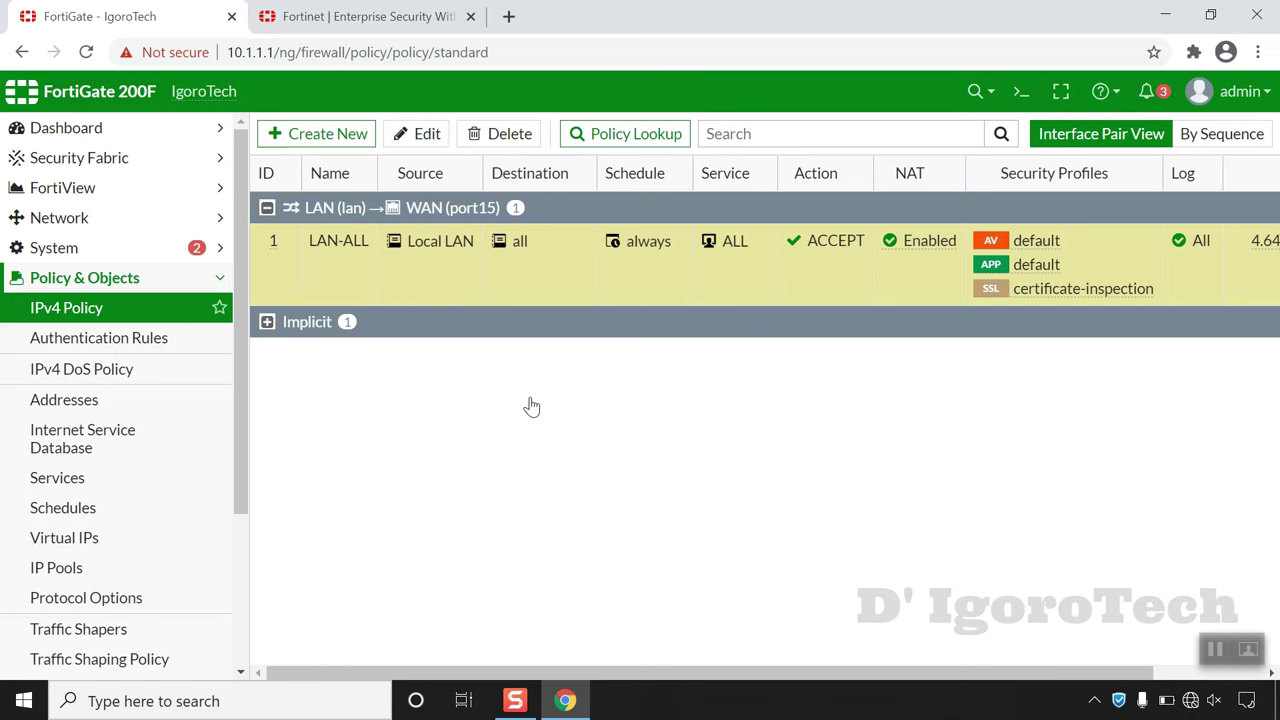
# Name the unnamed copied policy DNS, replace its service ALL with DNS, and save it.
pyautogui.click(358, 277)
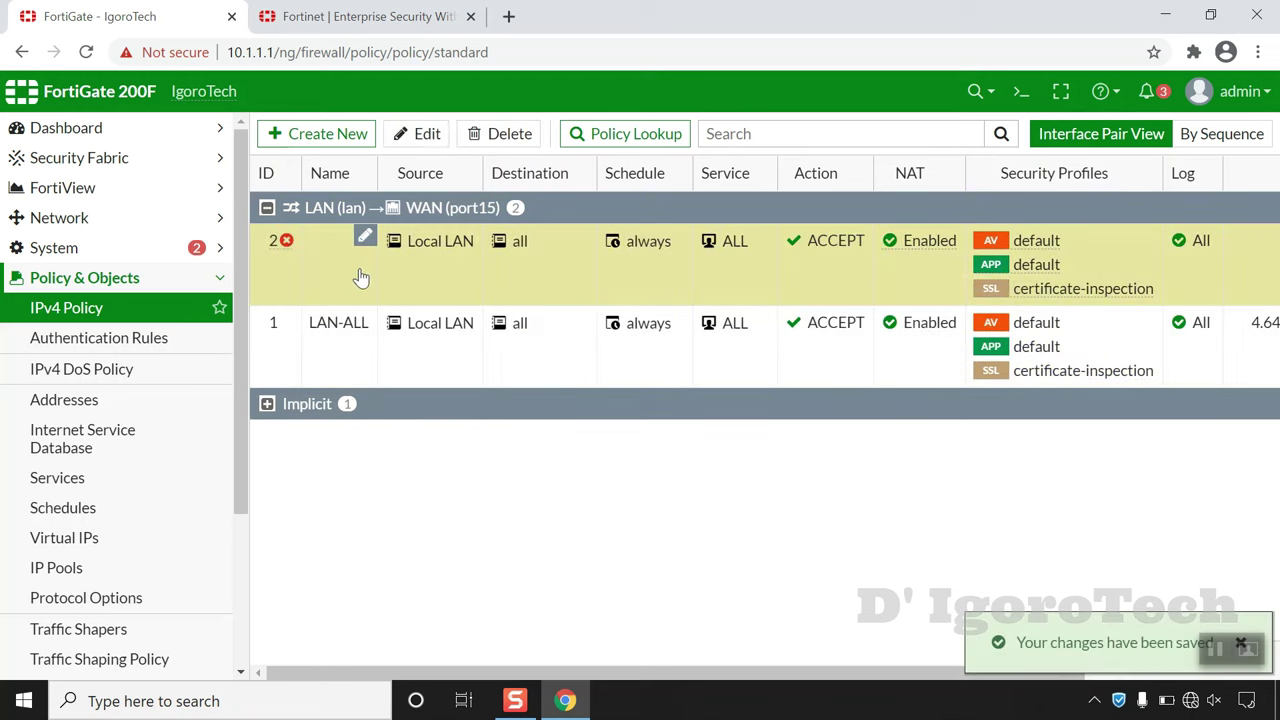
pyautogui.doubleClick(356, 277)
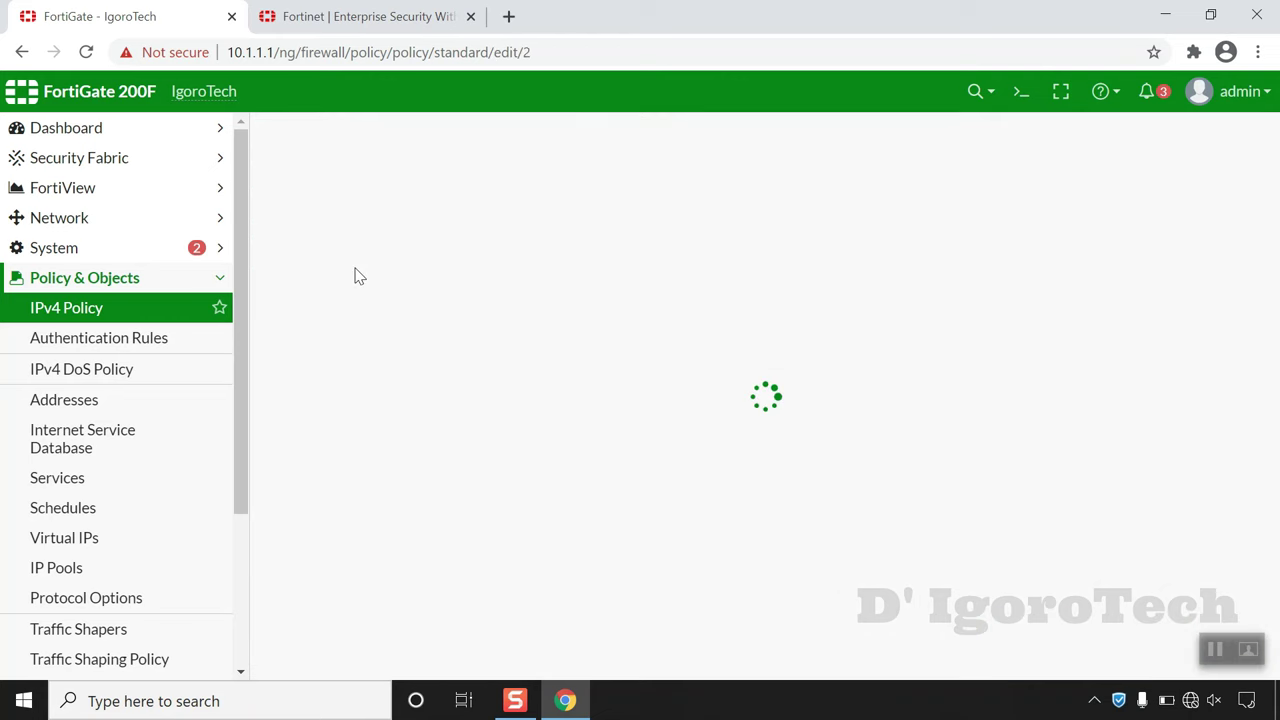
pyautogui.click(423, 192)
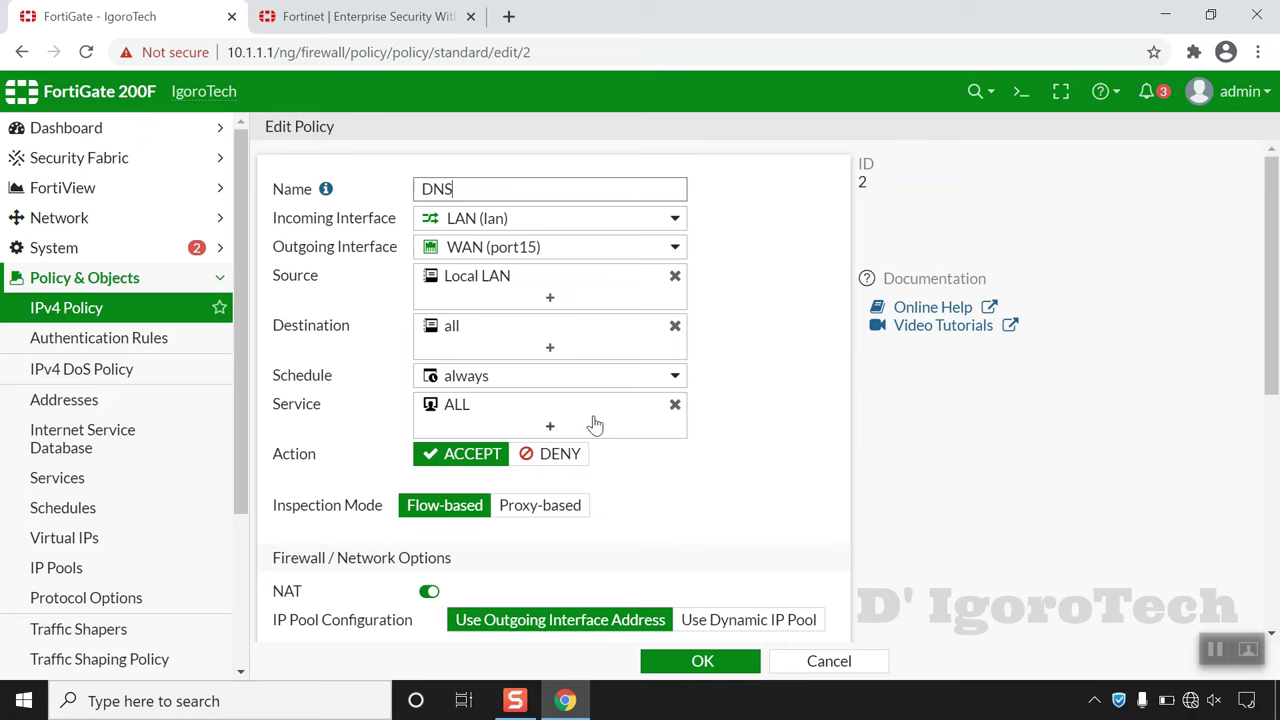
pyautogui.moveTo(630, 418)
pyautogui.click(675, 405)
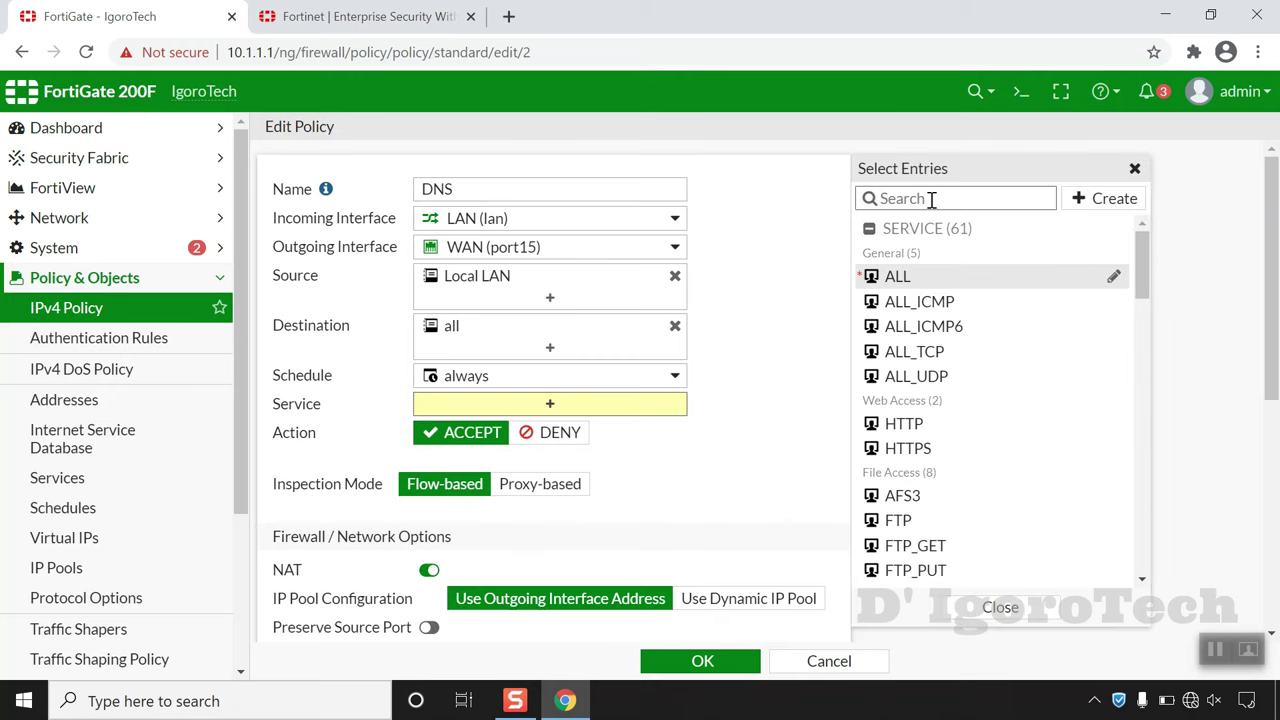
pyautogui.write('dns')
pyautogui.moveTo(920, 287)
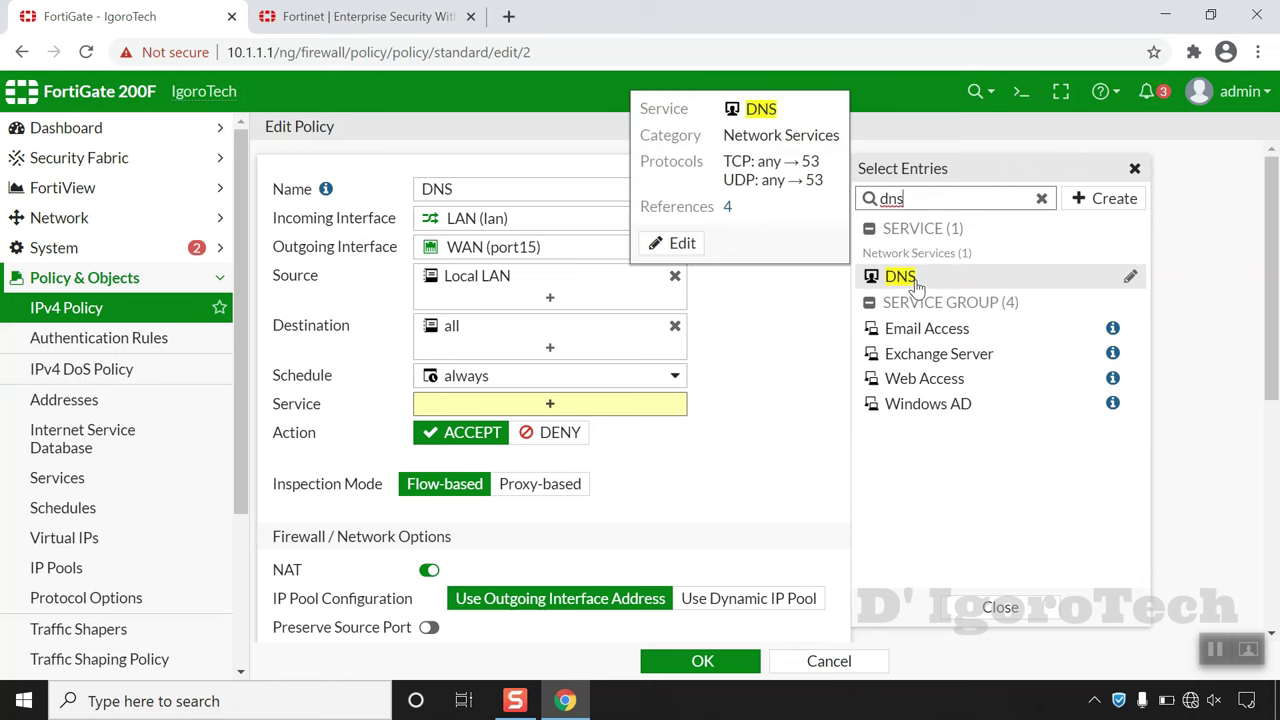
pyautogui.click(900, 277)
pyautogui.click(1000, 607)
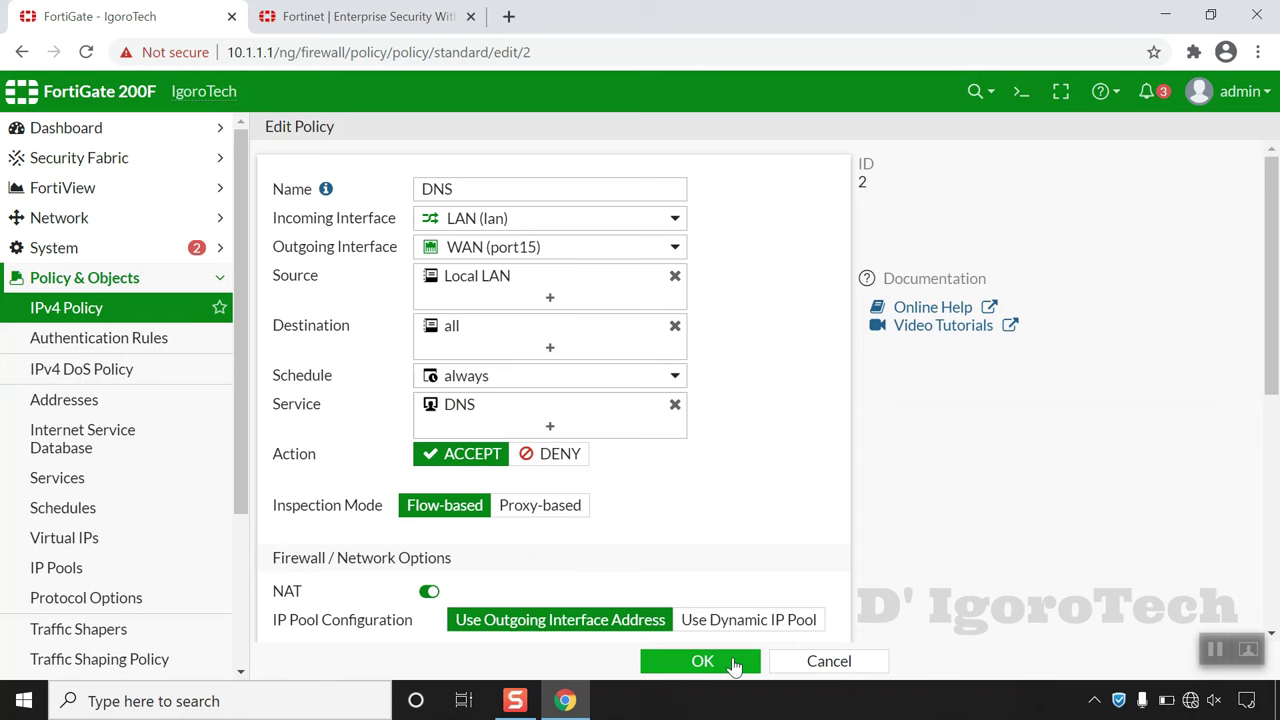
pyautogui.click(722, 668)
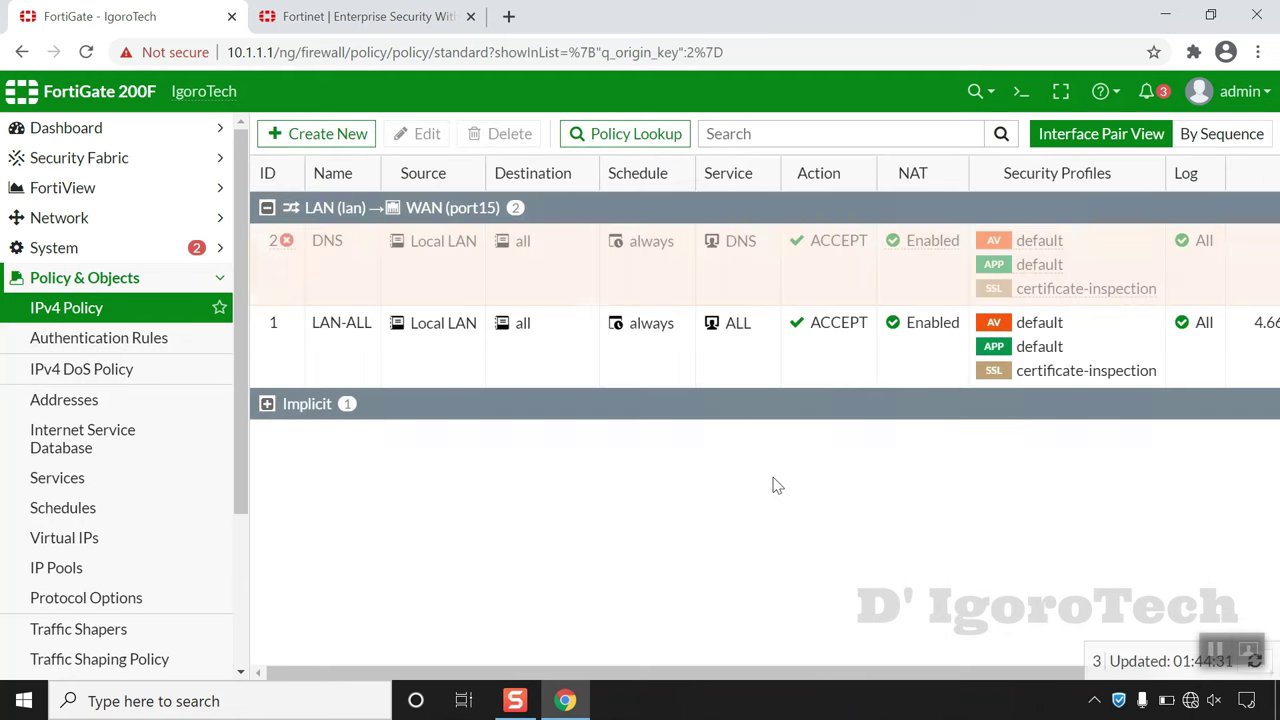
# Enable the DNS policy.
pyautogui.rightClick(282, 263)
pyautogui.moveTo(326, 314)
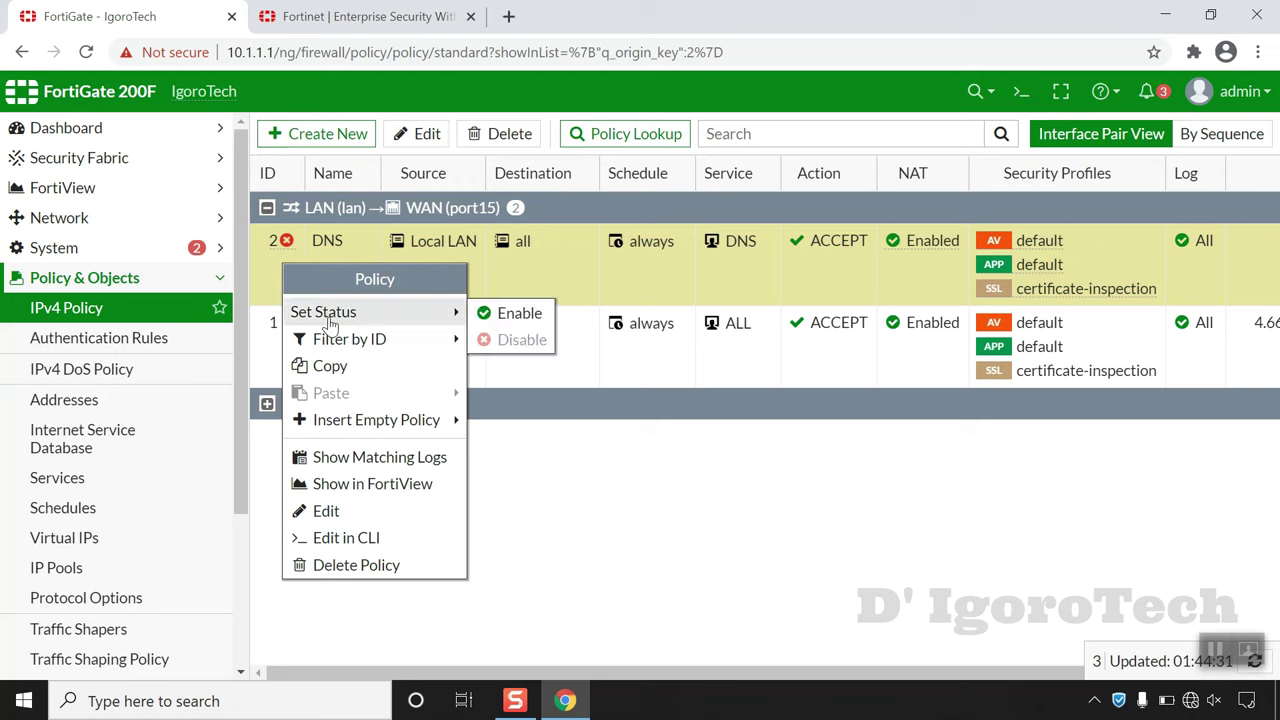
pyautogui.click(510, 313)
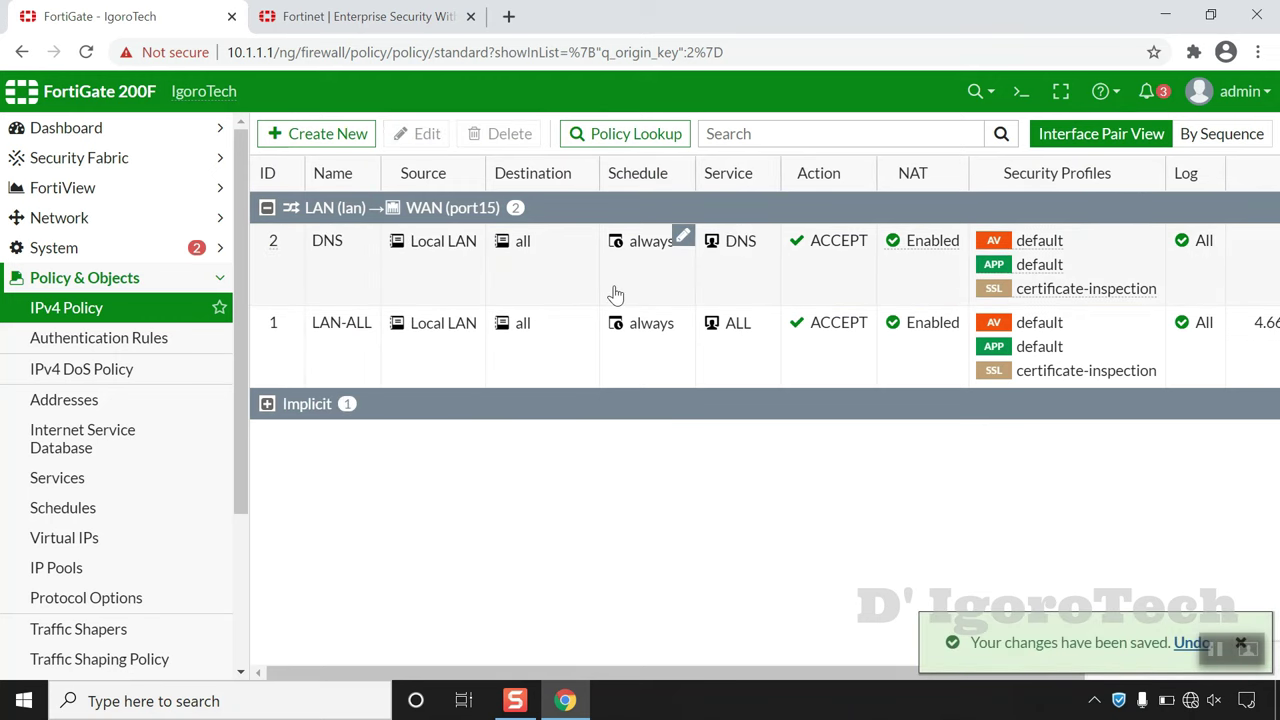
# Copy the LAN-ALL policy and paste the copy above it, below the DNS policy.
pyautogui.rightClick(289, 344)
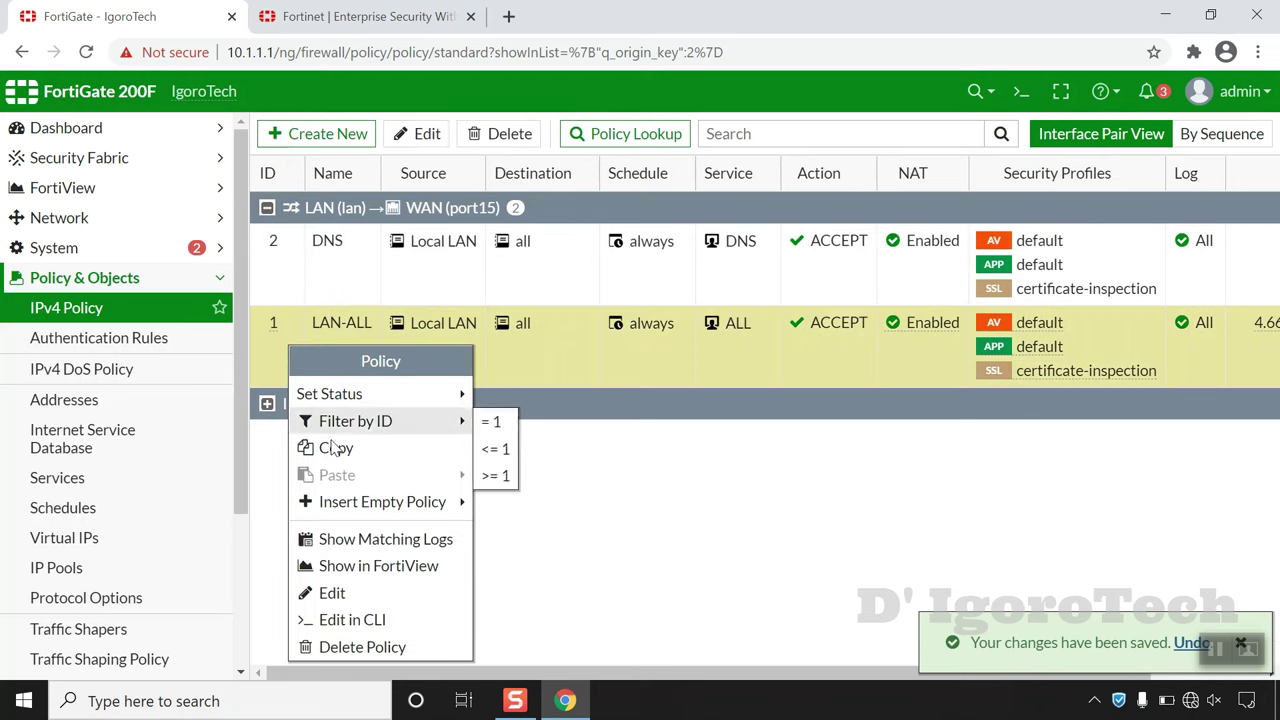
pyautogui.click(333, 450)
pyautogui.rightClick(271, 365)
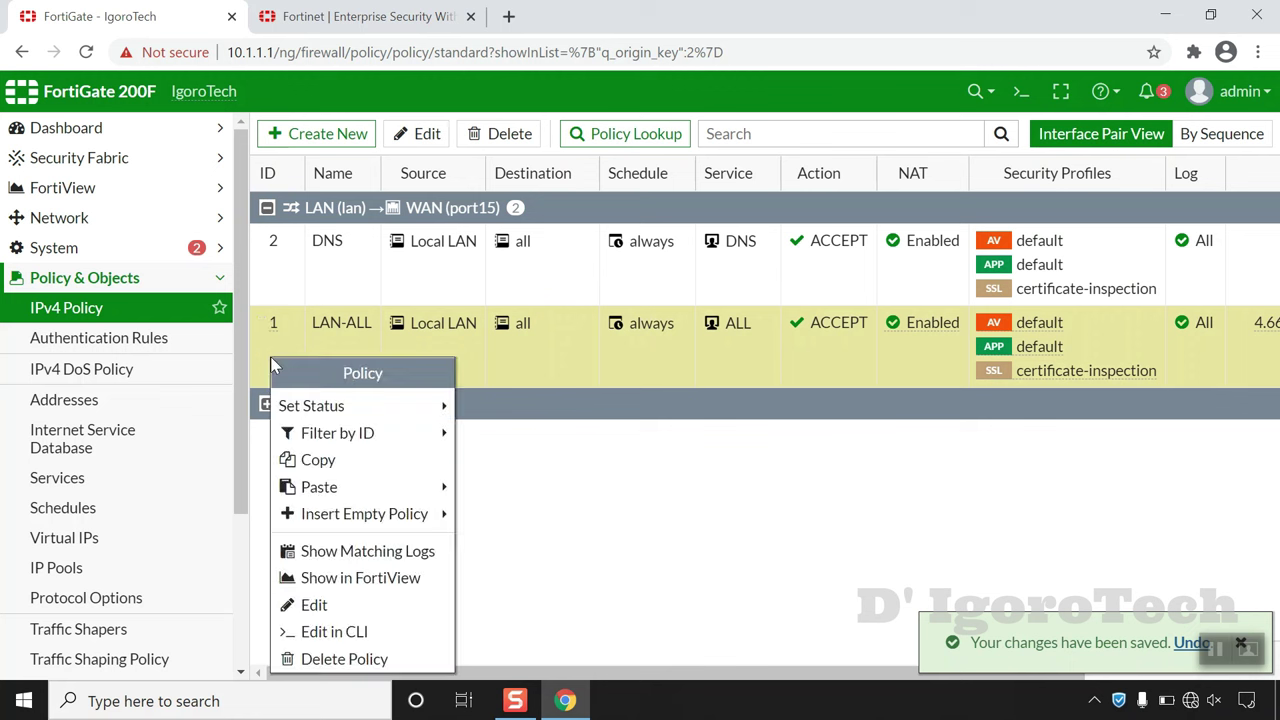
pyautogui.moveTo(333, 494)
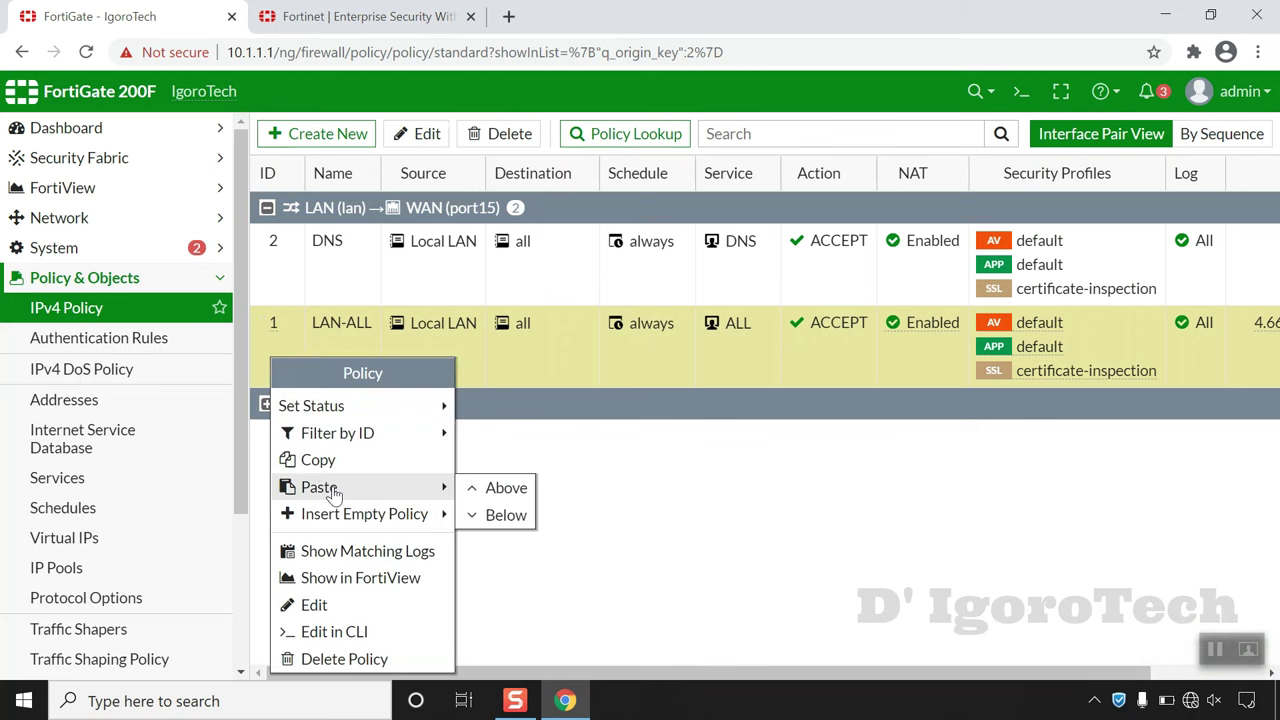
pyautogui.click(500, 489)
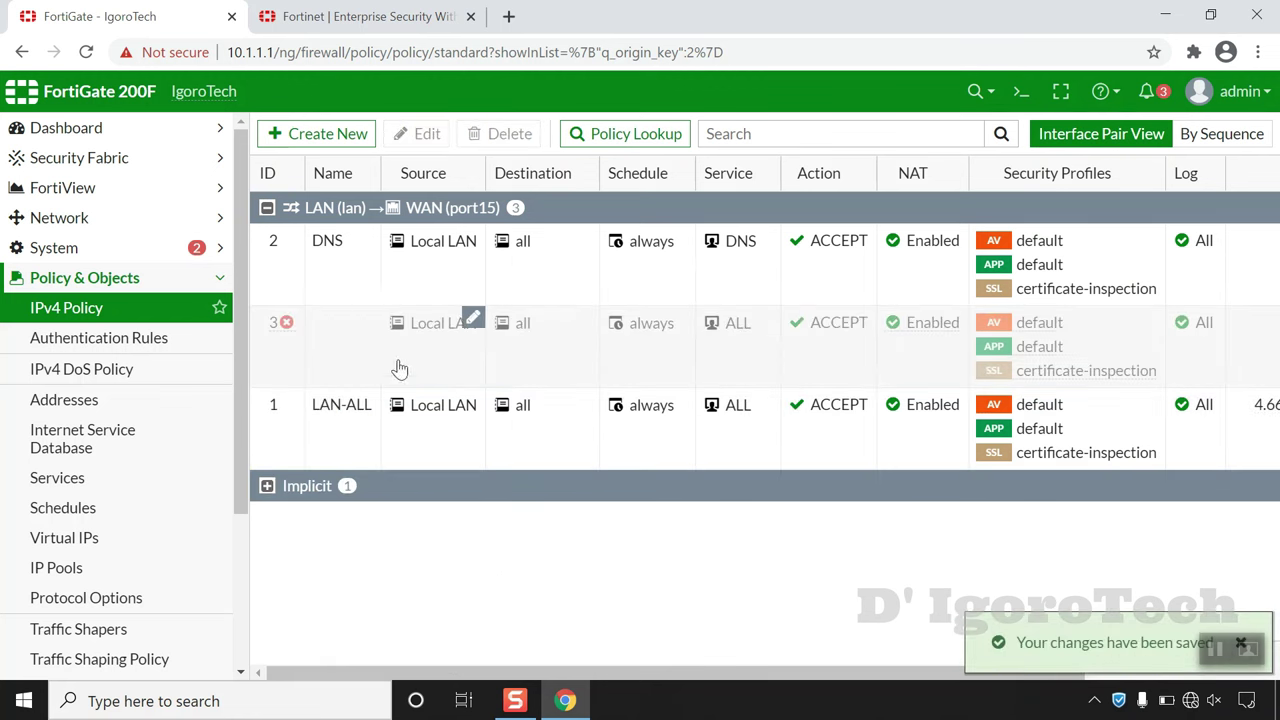
# Name the new unnamed policy HTTP-HTTPS, replace its service ALL with HTTP and HTTPS, and save it.
pyautogui.doubleClick(339, 347)
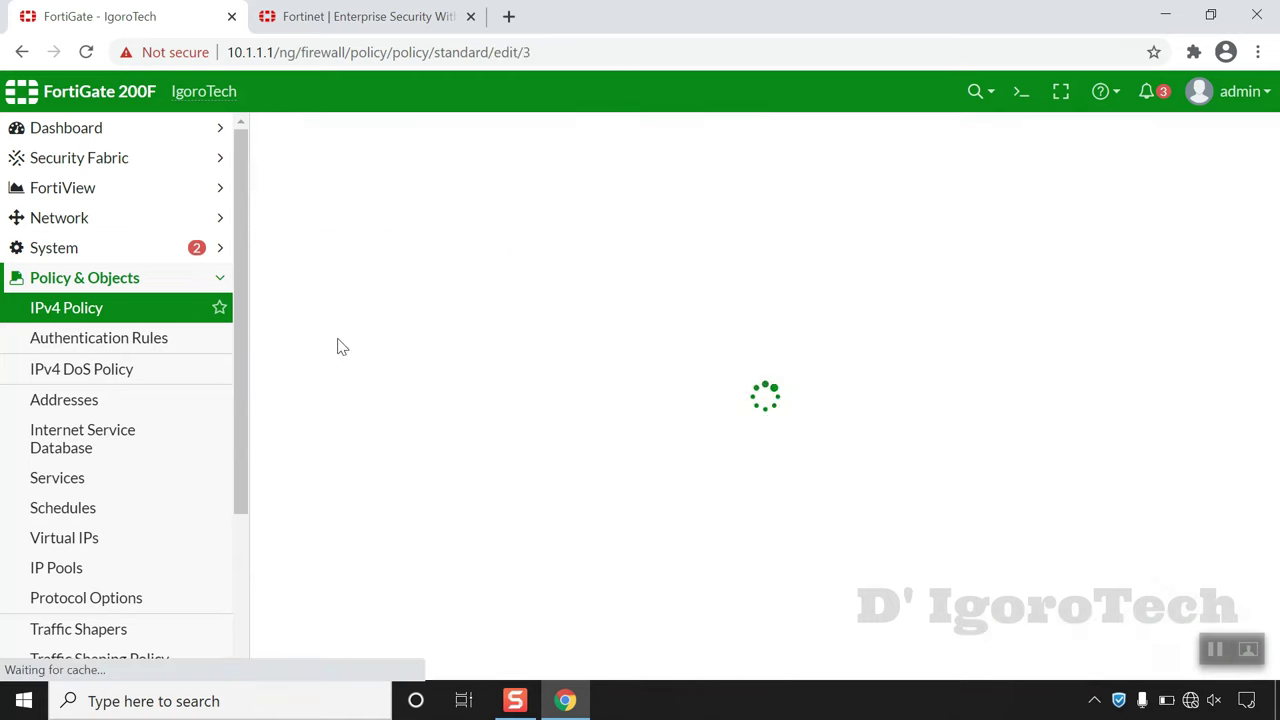
pyautogui.click(441, 190)
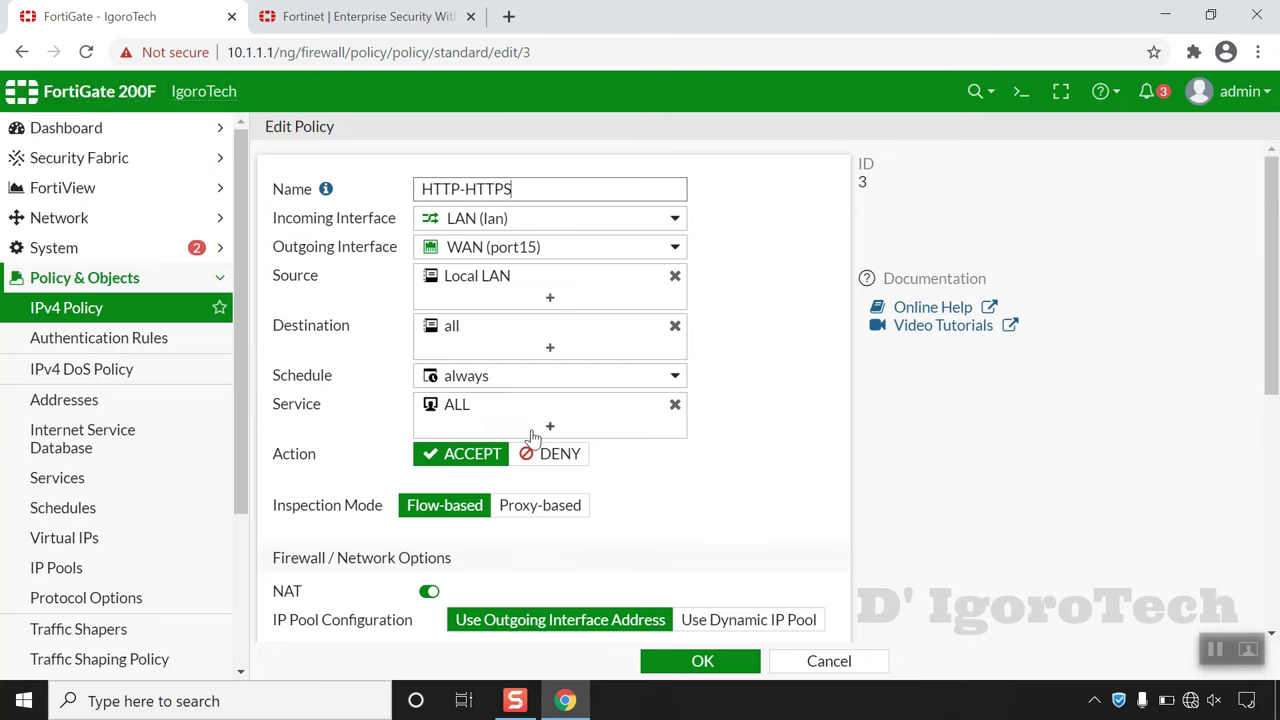
pyautogui.click(675, 405)
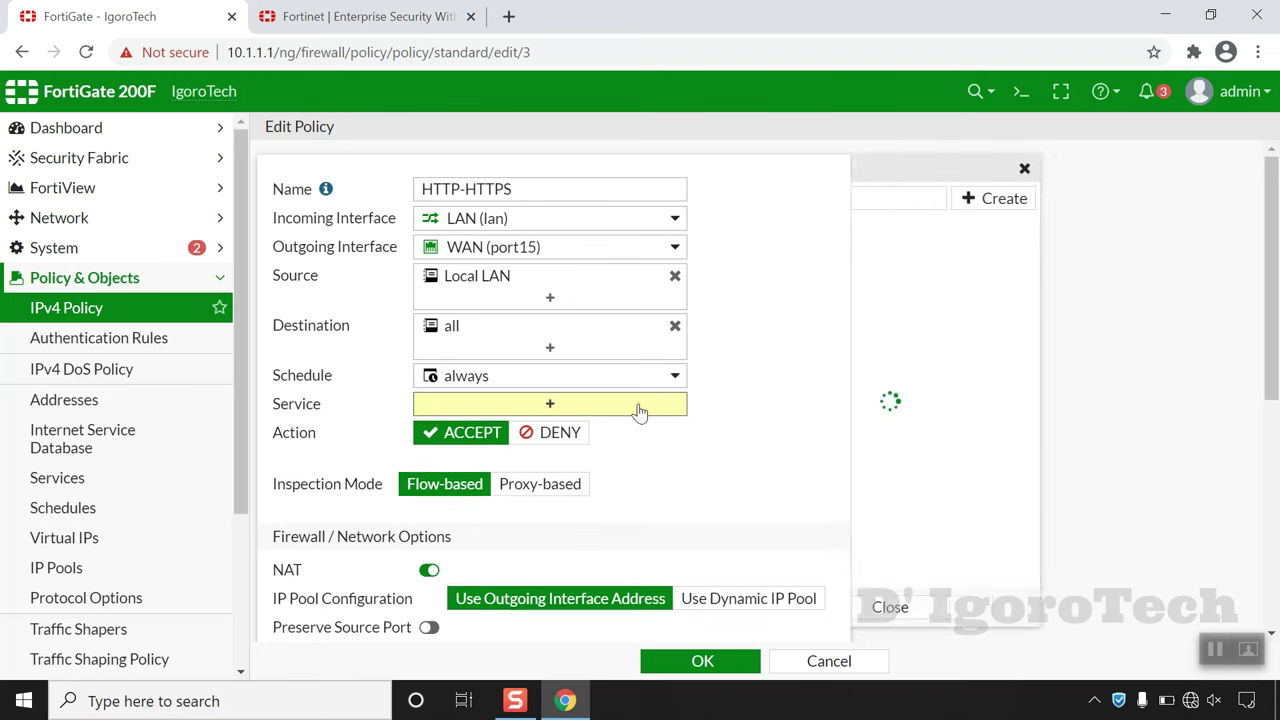
pyautogui.write('htt')
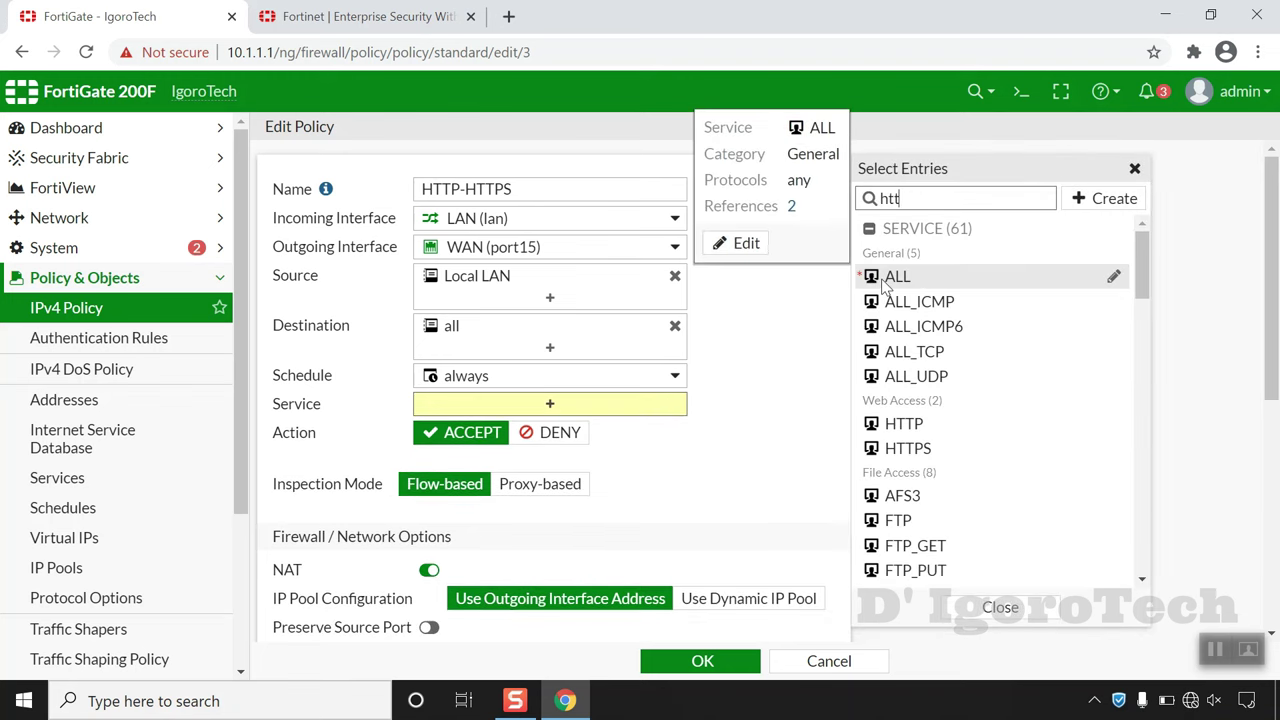
pyautogui.click(920, 280)
pyautogui.click(920, 302)
pyautogui.click(997, 603)
pyautogui.scroll(-1, 680, 595)
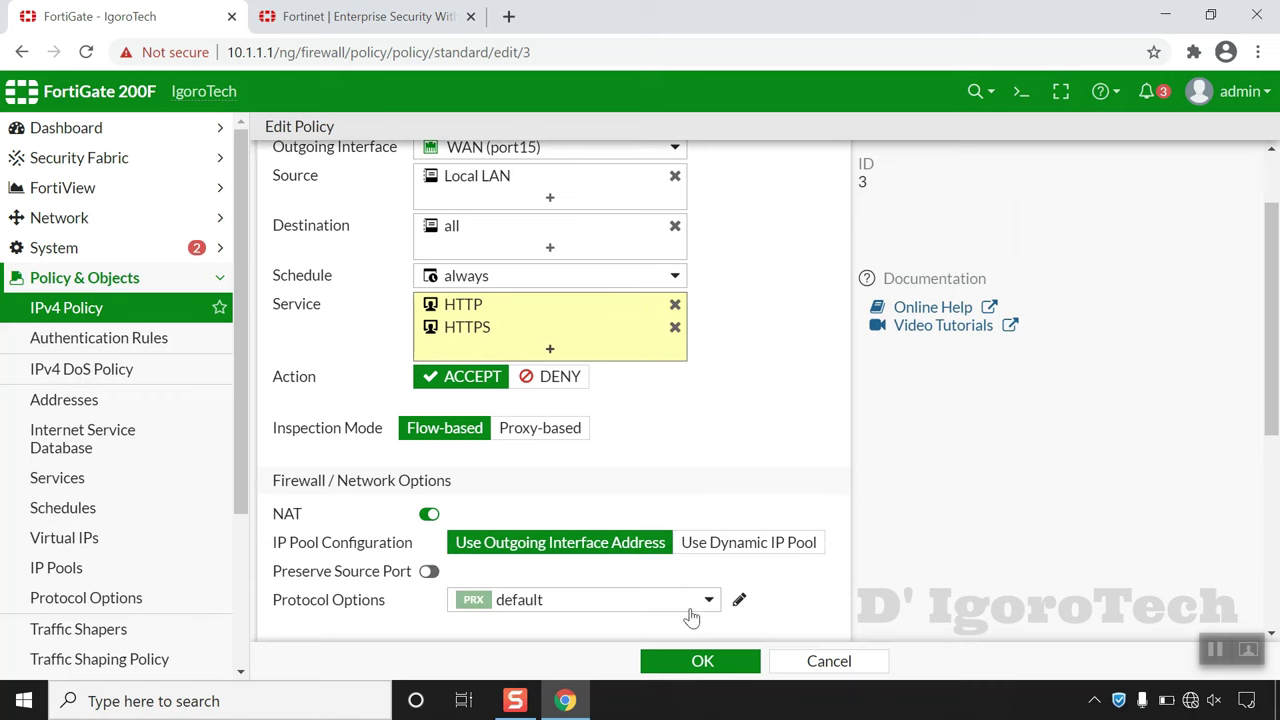
pyautogui.click(705, 662)
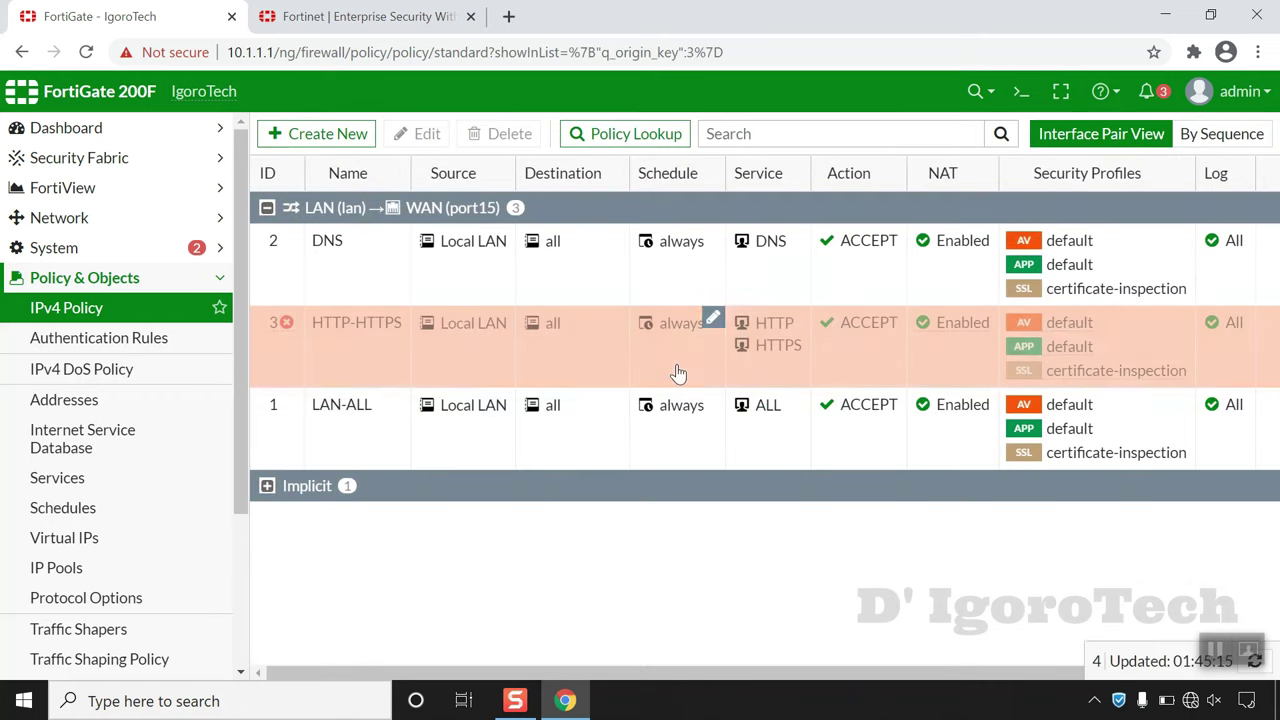
# Enable the HTTP-HTTPS policy.
pyautogui.rightClick(278, 350)
pyautogui.moveTo(360, 430)
pyautogui.moveTo(380, 403)
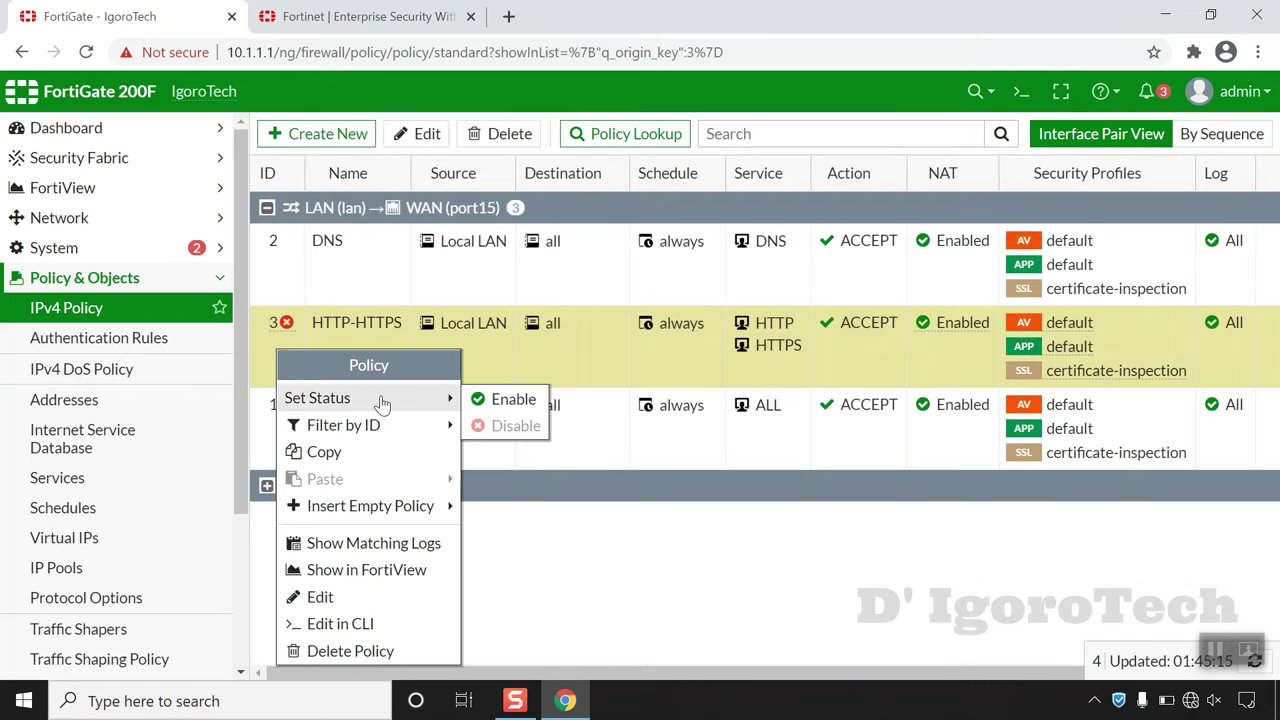
pyautogui.click(514, 397)
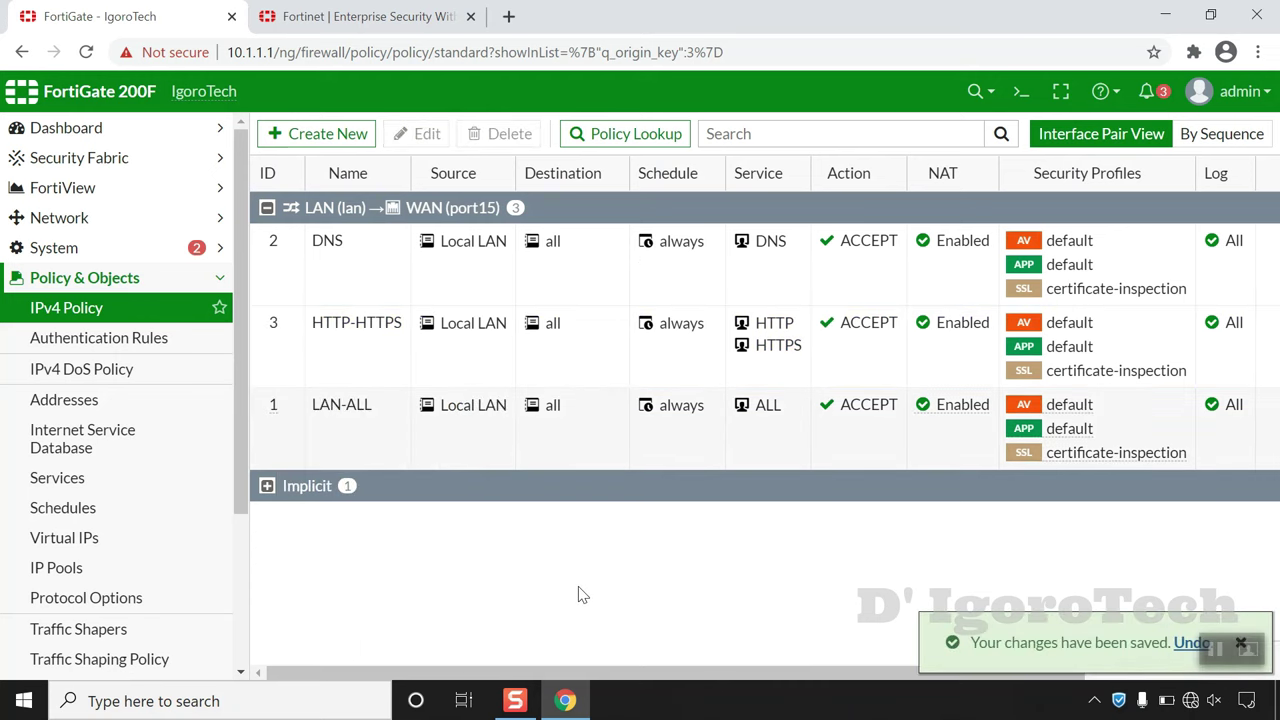
# Copy the LAN-ALL policy and paste the copy above it, below the HTTP-HTTPS policy.
pyautogui.rightClick(288, 425)
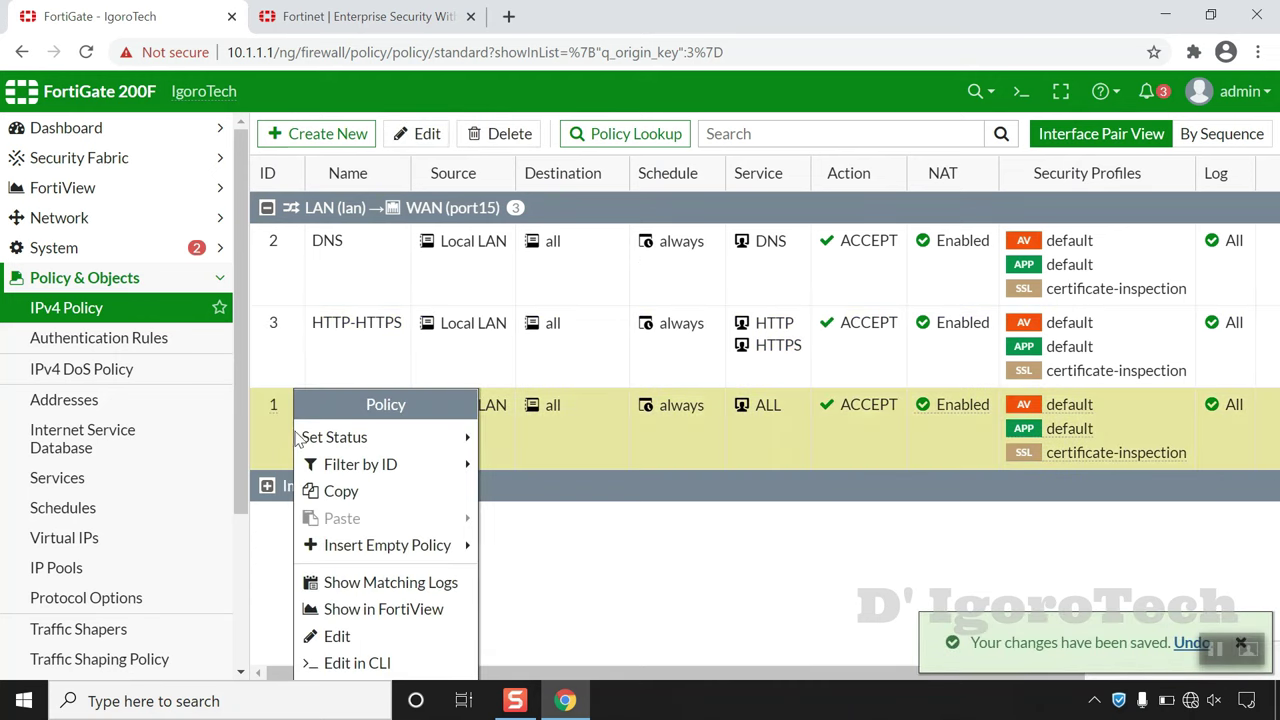
pyautogui.moveTo(300, 440)
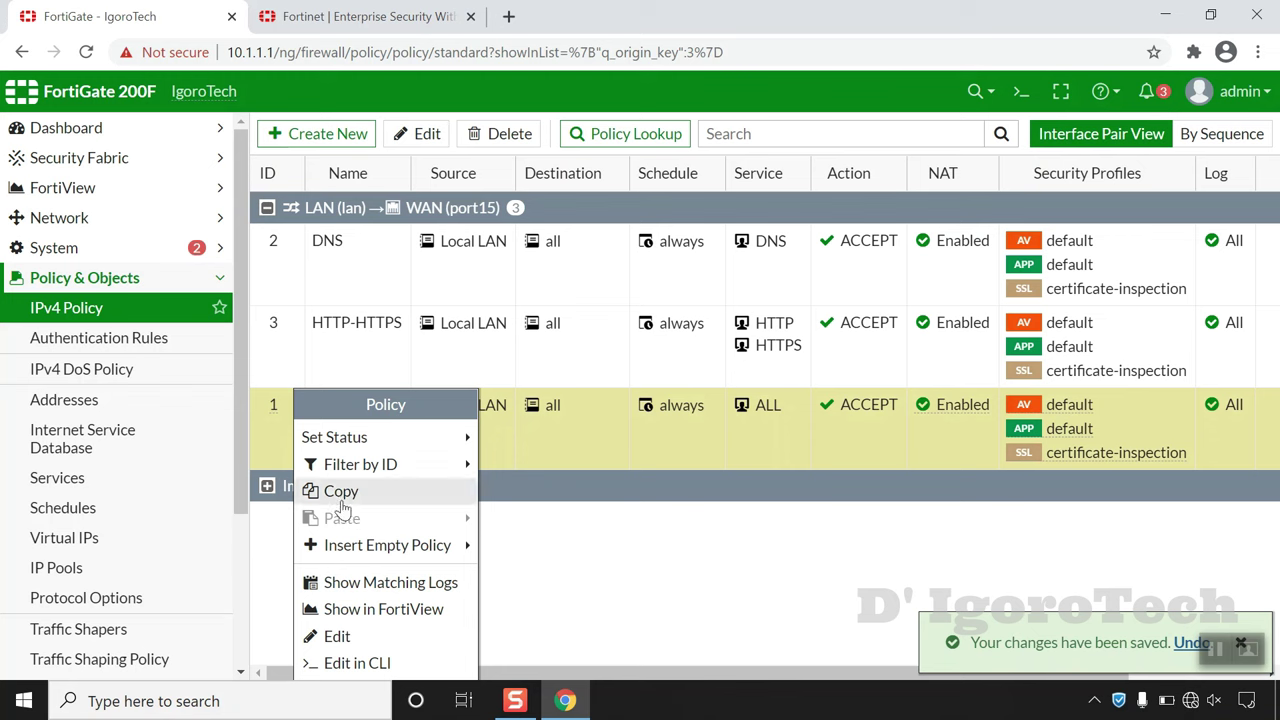
pyautogui.click(338, 491)
pyautogui.rightClick(286, 446)
pyautogui.moveTo(350, 448)
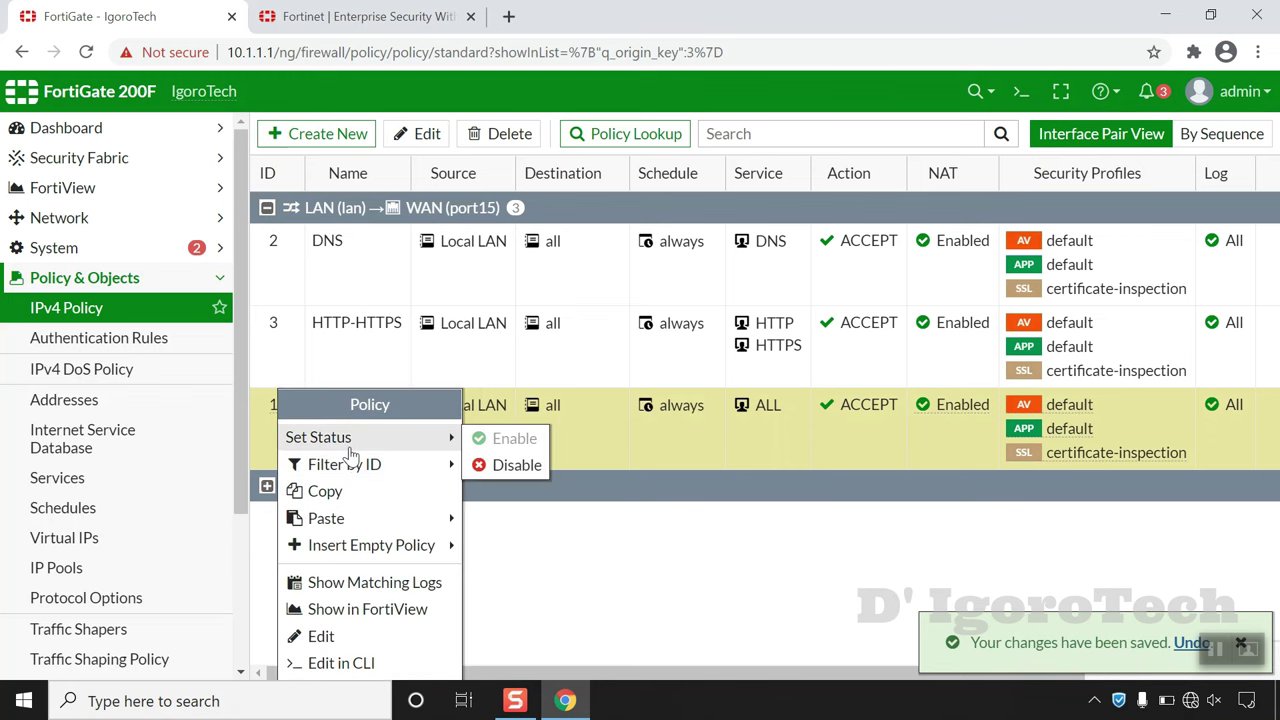
pyautogui.moveTo(330, 518)
pyautogui.click(500, 518)
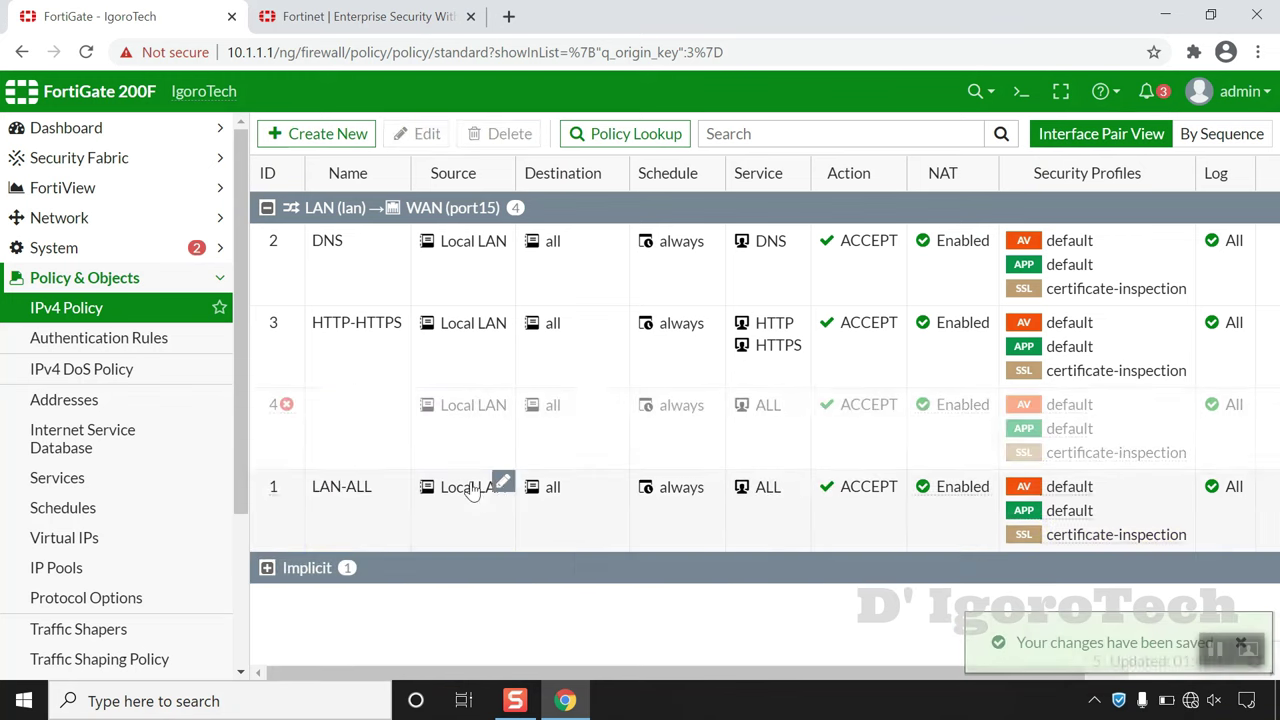
# Name the new unnamed policy Mail, replace its service ALL with the Email Access service group, and save it.
pyautogui.click(286, 434)
pyautogui.rightClick(286, 436)
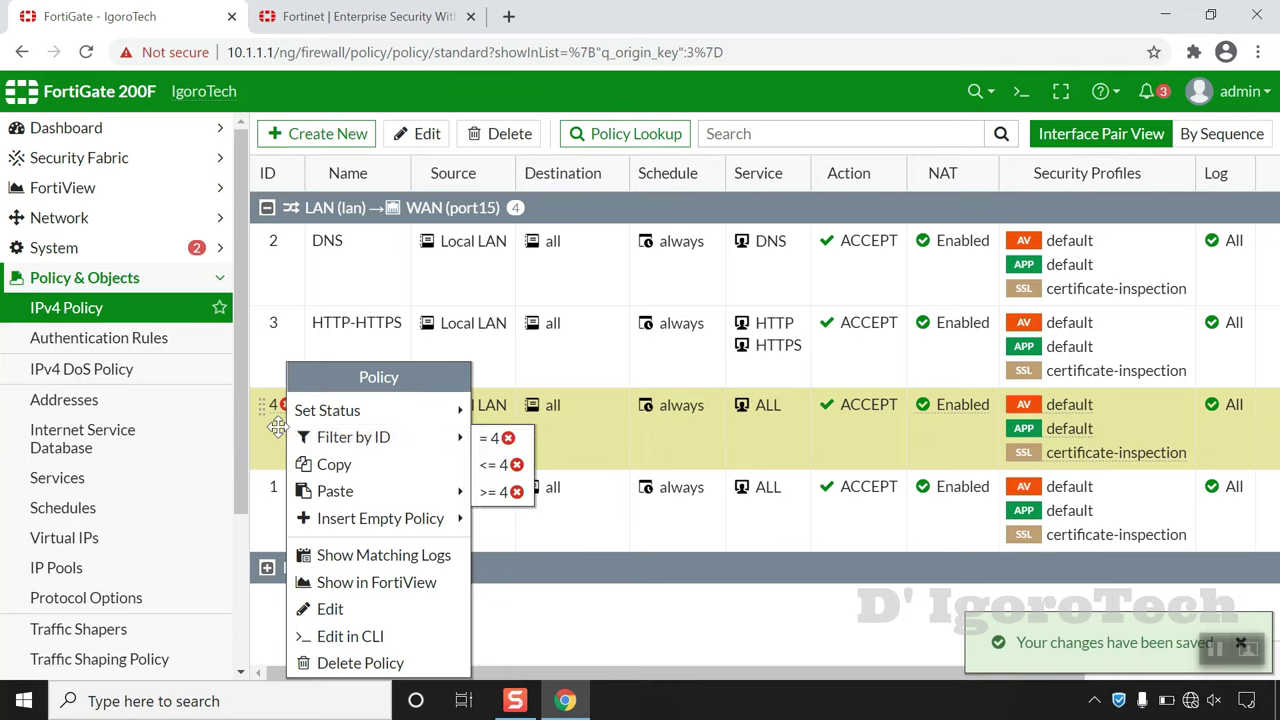
pyautogui.doubleClick(313, 416)
pyautogui.click(464, 190)
pyautogui.write('Mail')
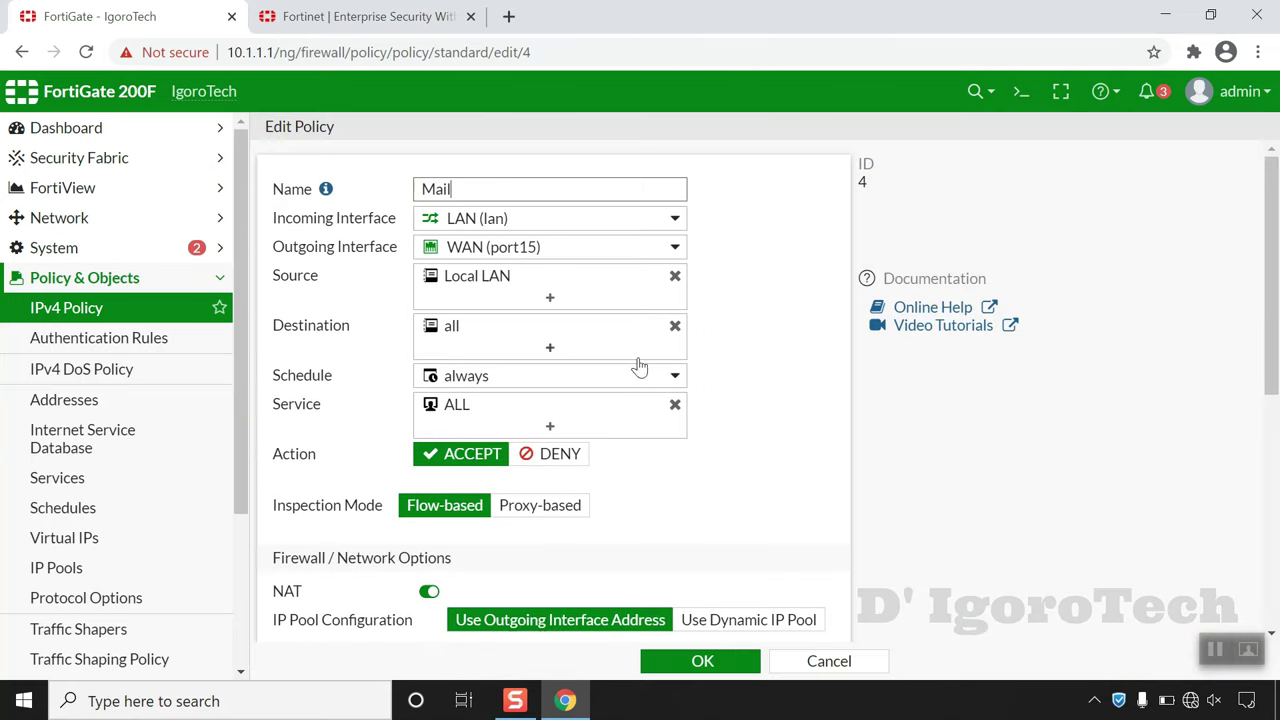
pyautogui.click(675, 404)
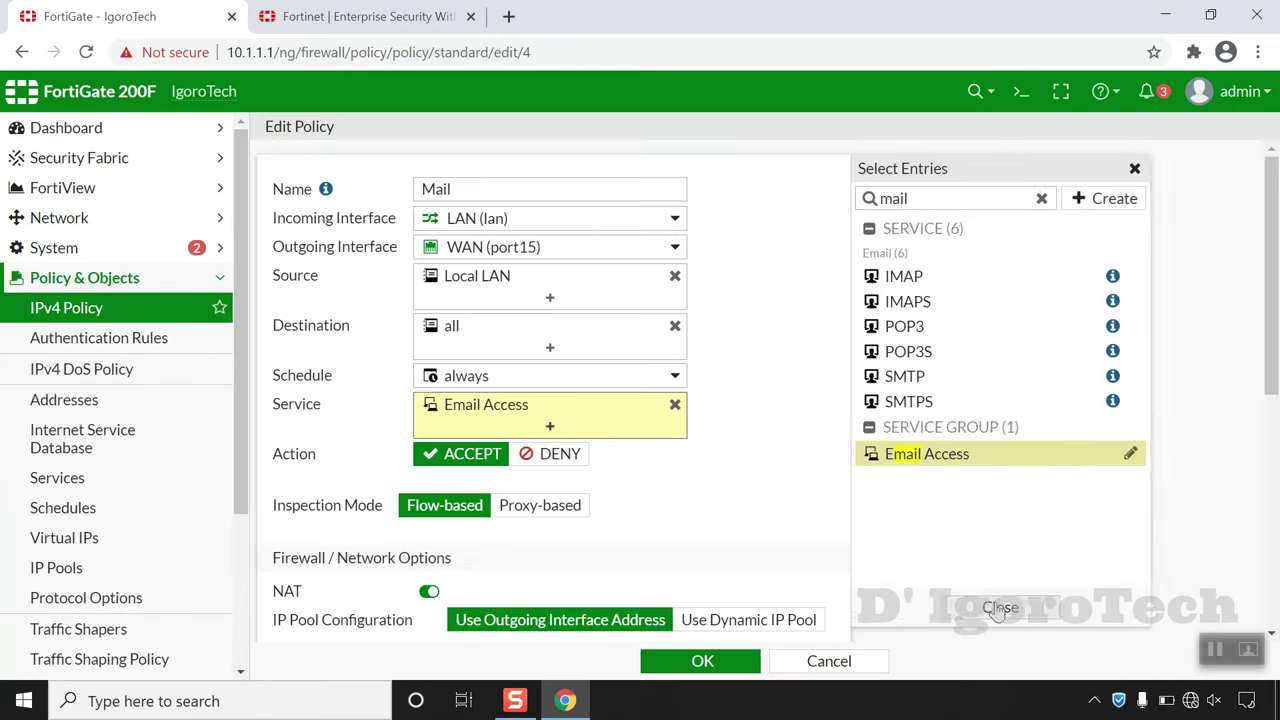
pyautogui.click(988, 606)
pyautogui.click(738, 664)
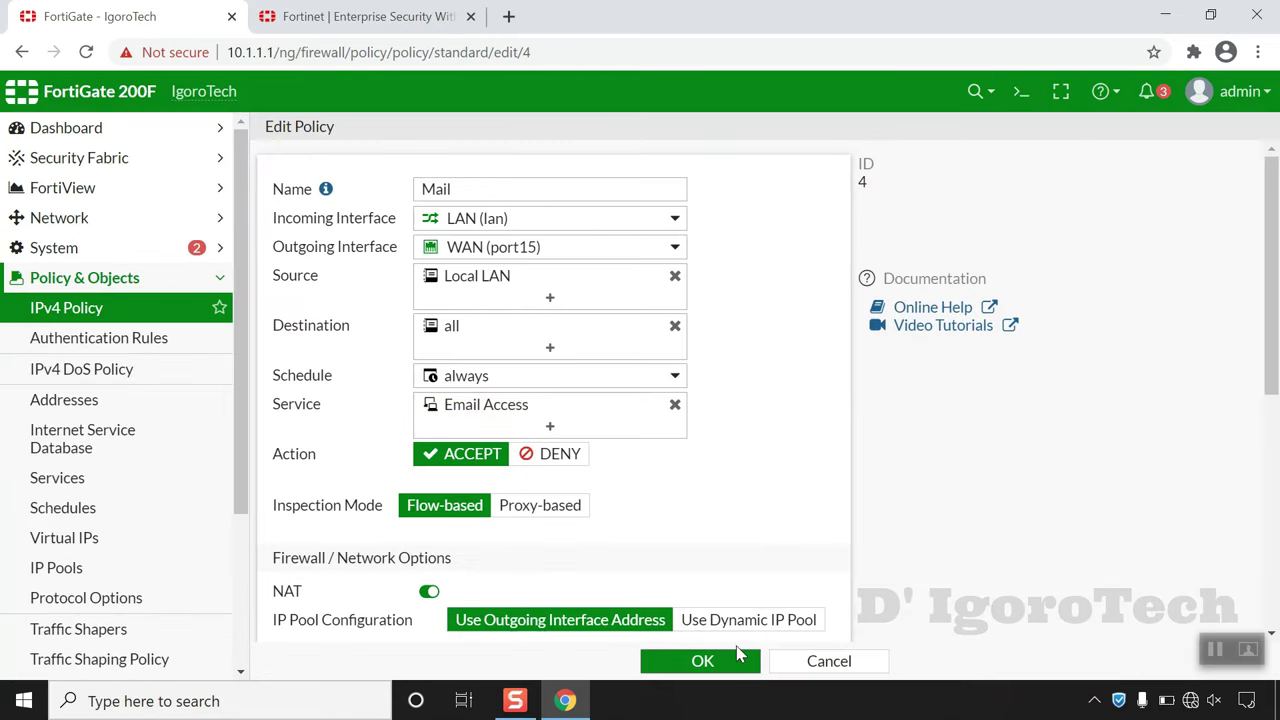
# Enable the Mail policy.
pyautogui.rightClick(345, 405)
pyautogui.moveTo(430, 415)
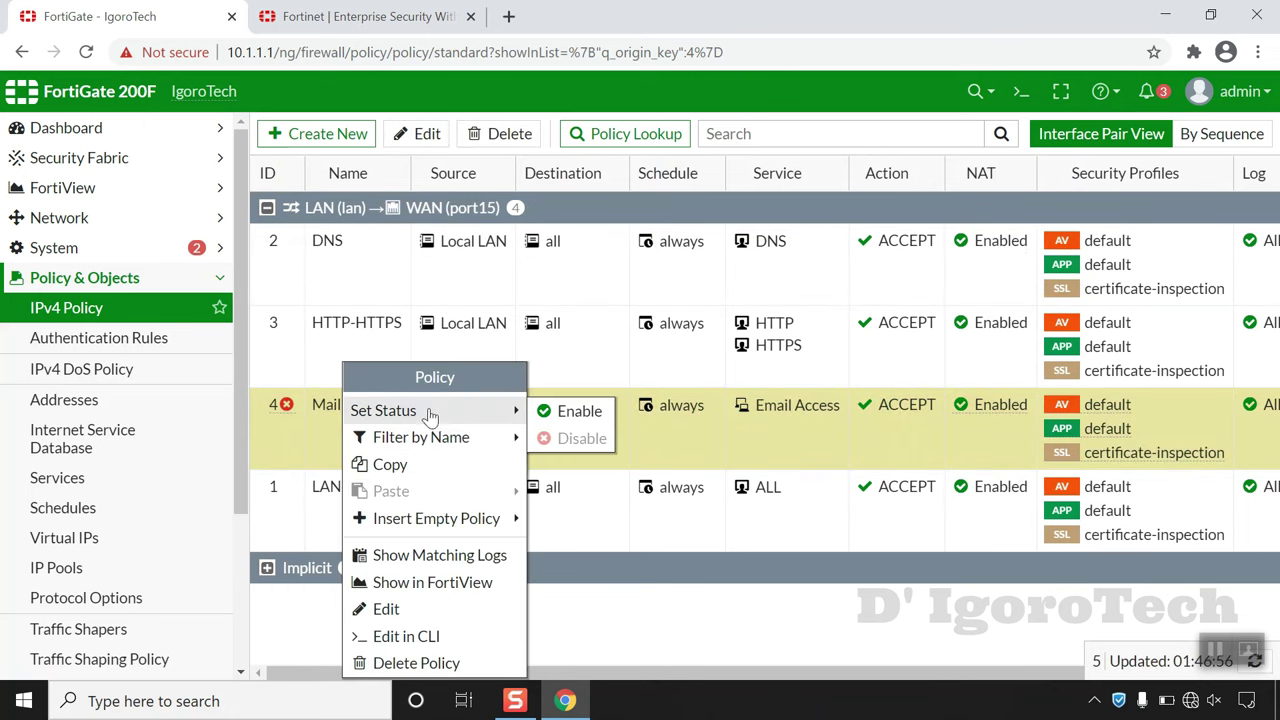
pyautogui.click(548, 413)
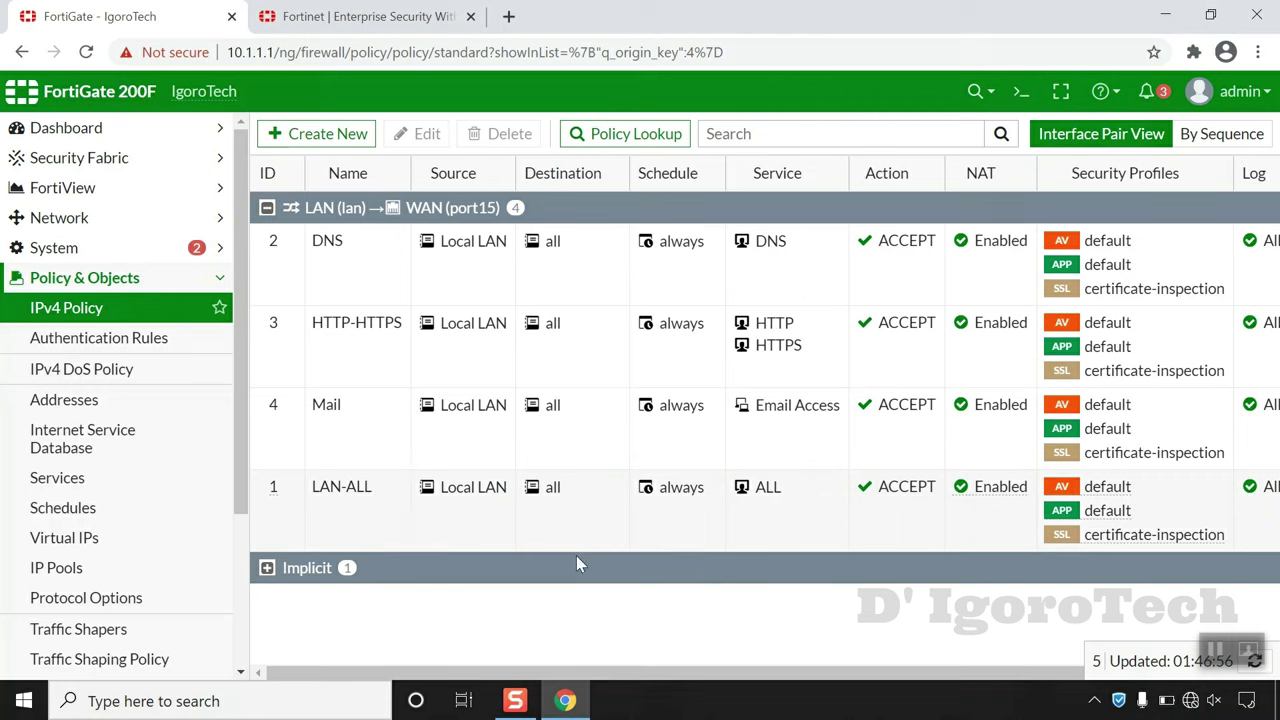
# Disable the LAN-ALL policy.
pyautogui.rightClick(361, 534)
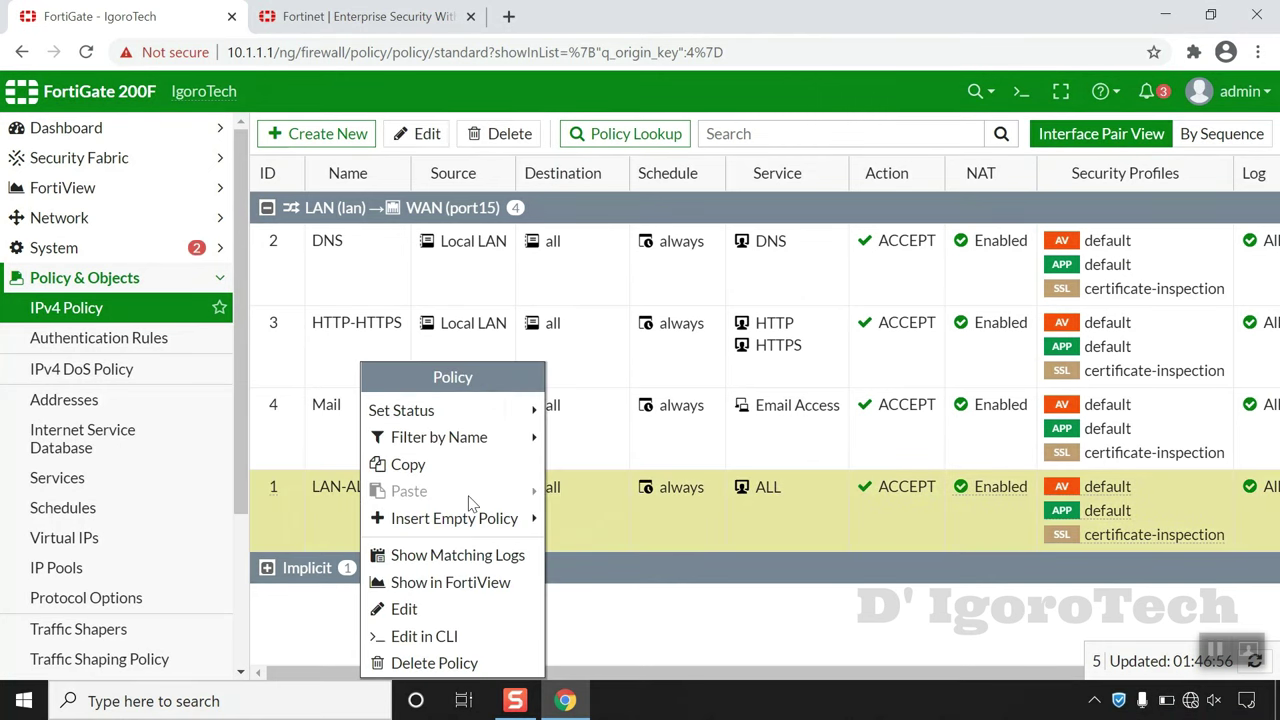
pyautogui.moveTo(507, 422)
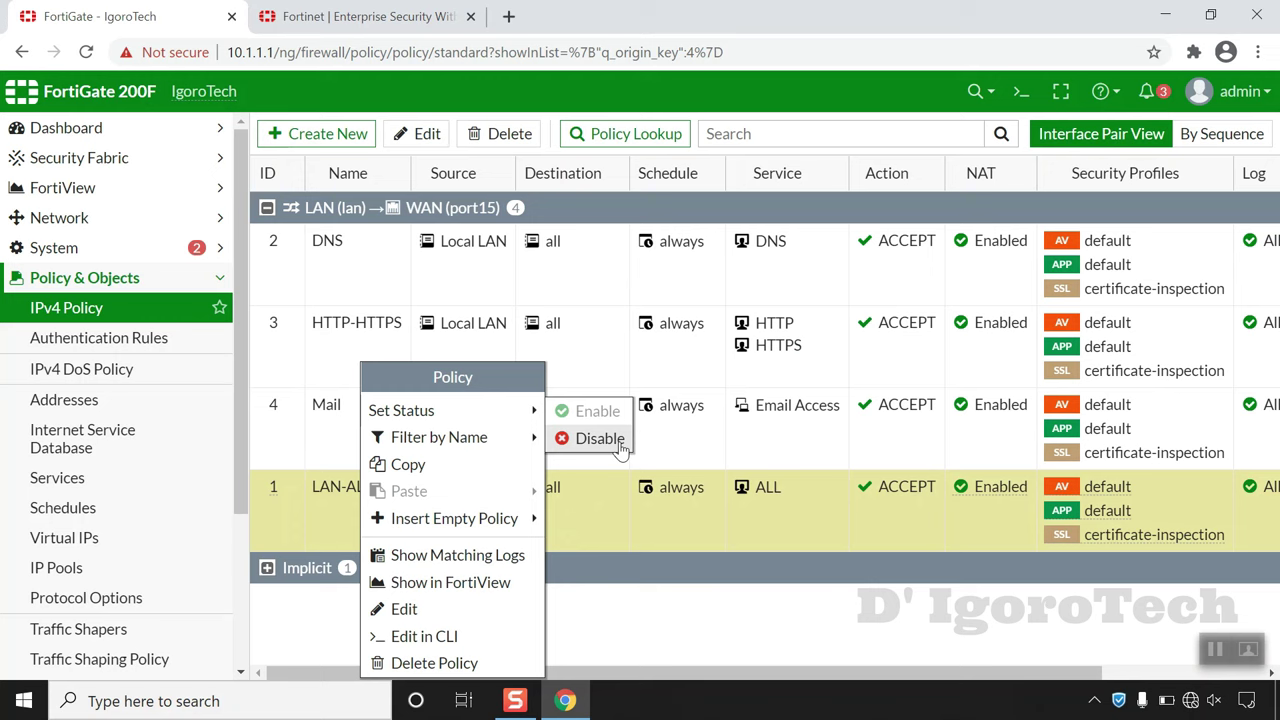
pyautogui.click(600, 439)
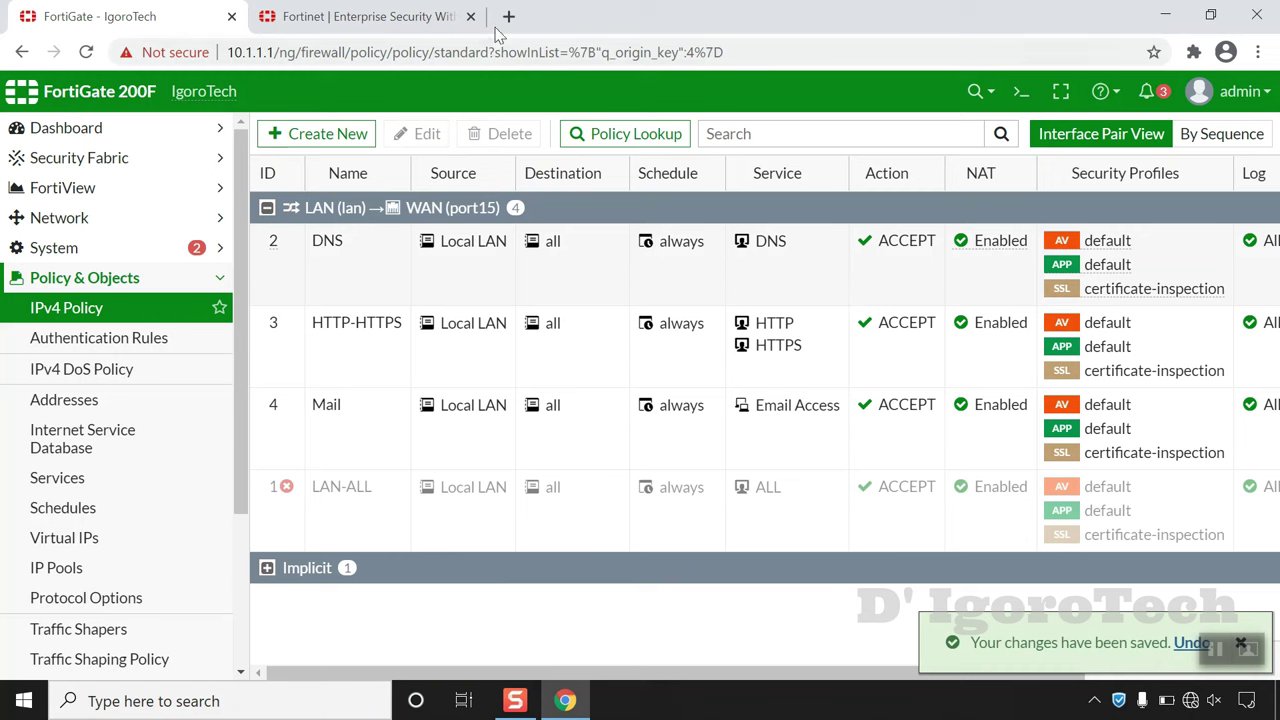
# Test web access in the Fortinet browser tab by loading google.com and entering fortinet as a search term.
pyautogui.click(432, 10)
pyautogui.click(400, 57)
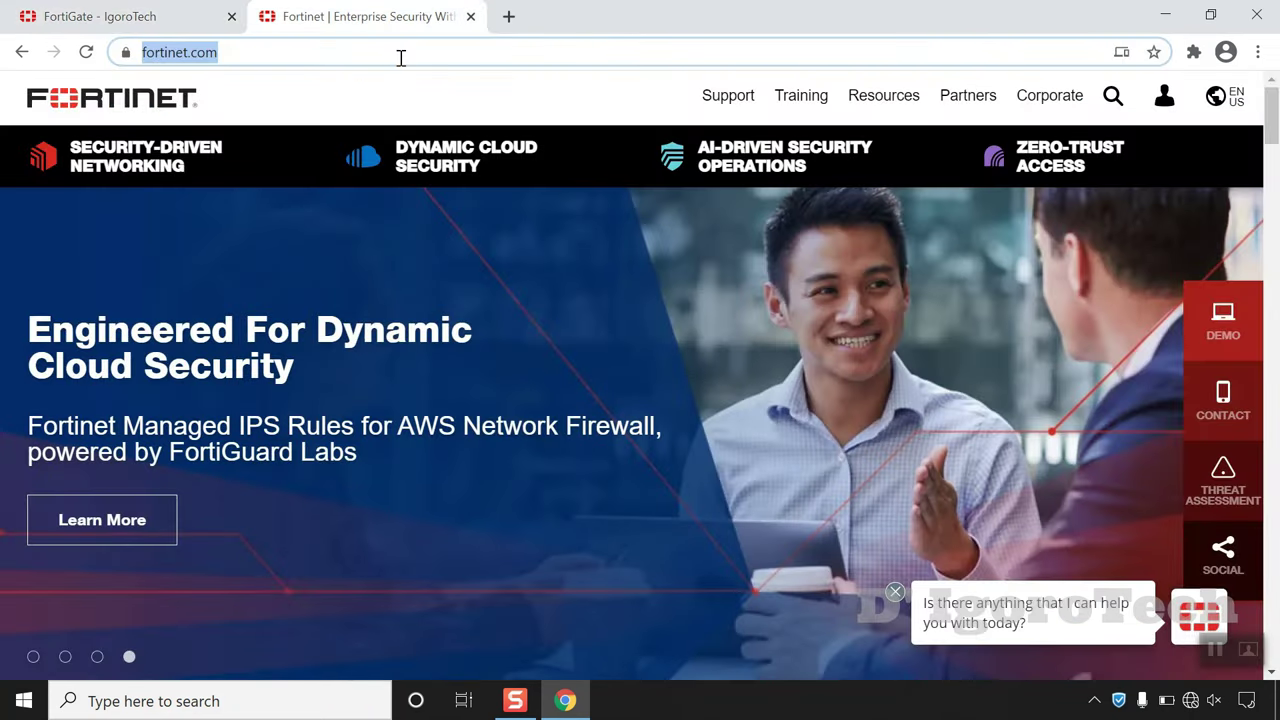
pyautogui.write('google.com')
pyautogui.press('Return')
pyautogui.write('fortinet')
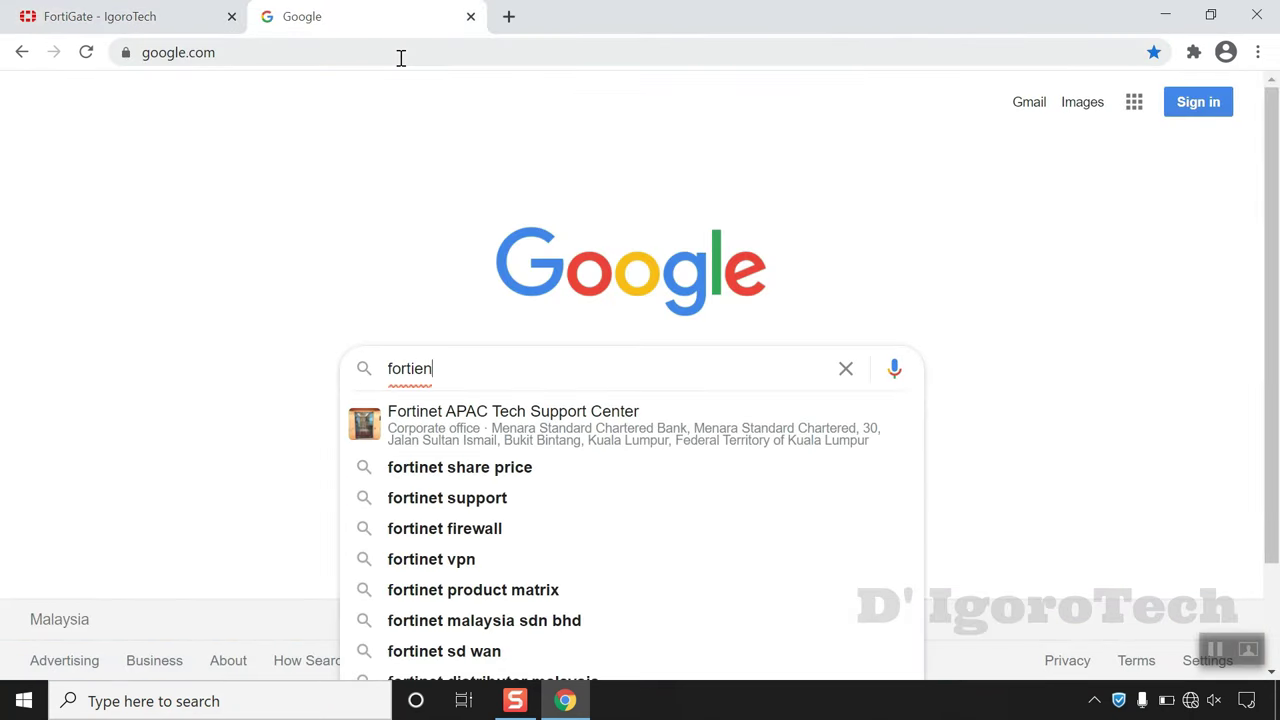
pyautogui.click(400, 57)
pyautogui.write('for')
pyautogui.press('Return')
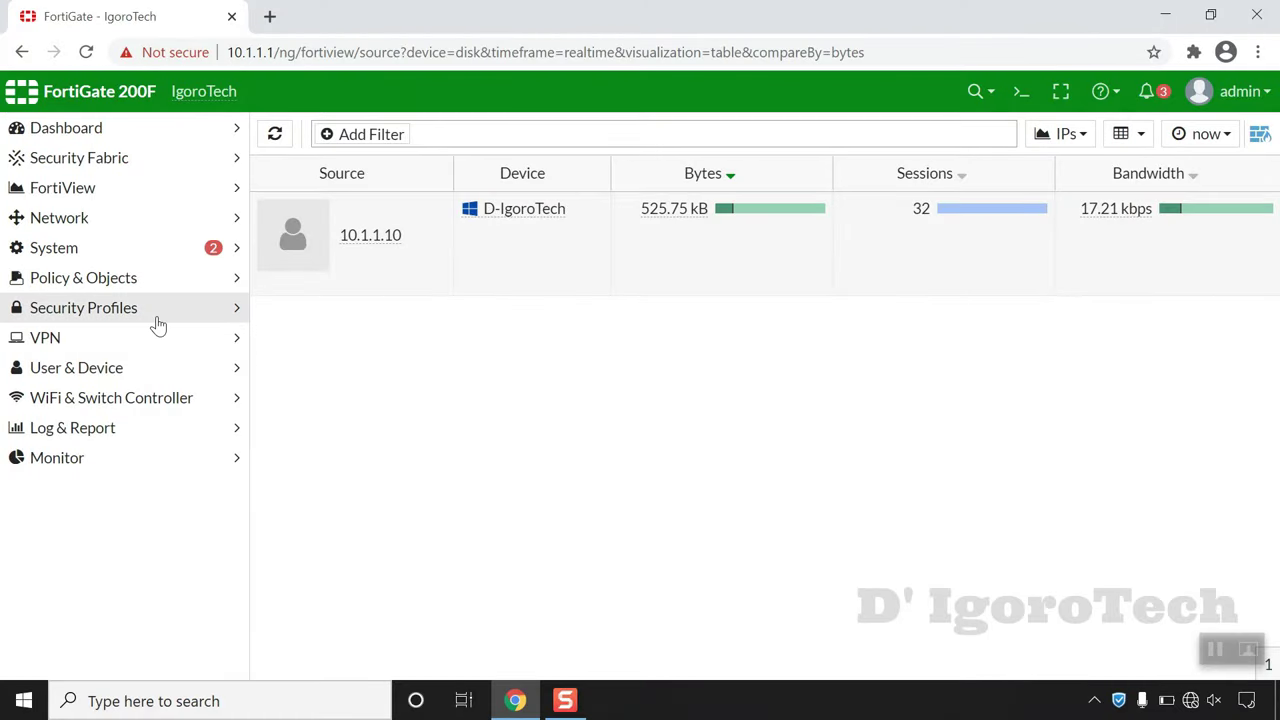
# Clone the default AntiVirus security profile under the name Base.
pyautogui.click(158, 324)
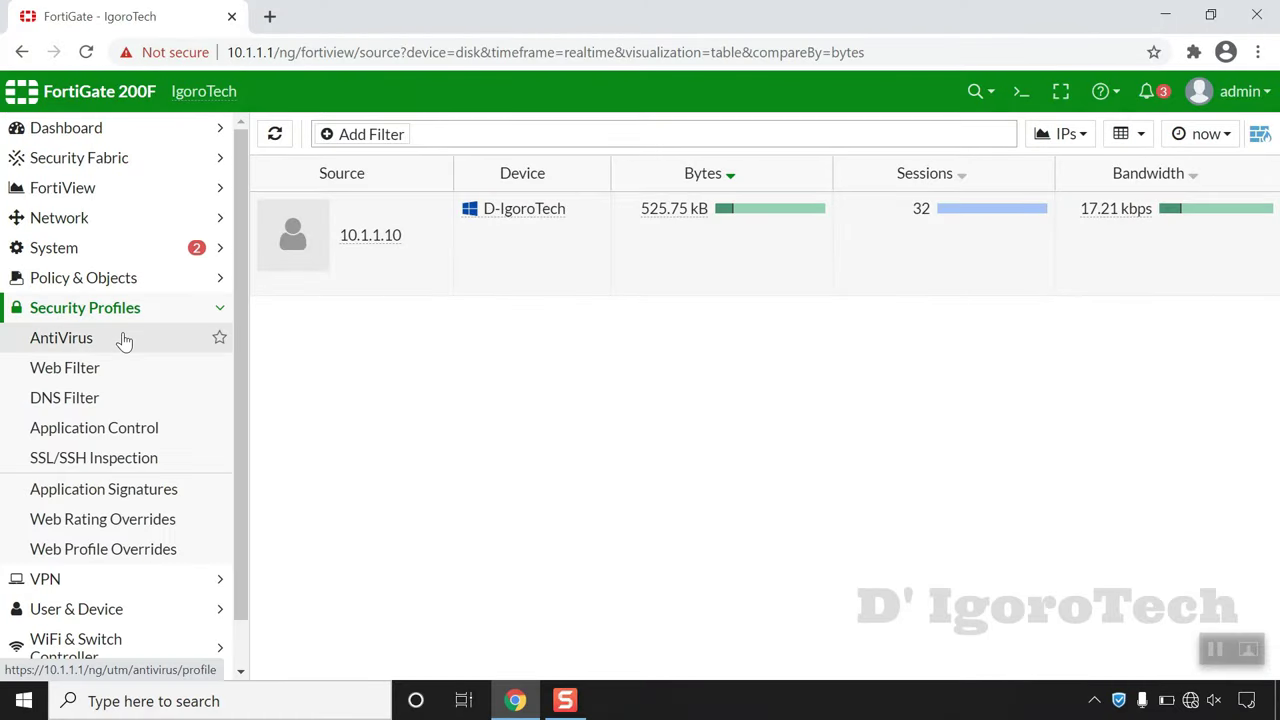
pyautogui.click(124, 341)
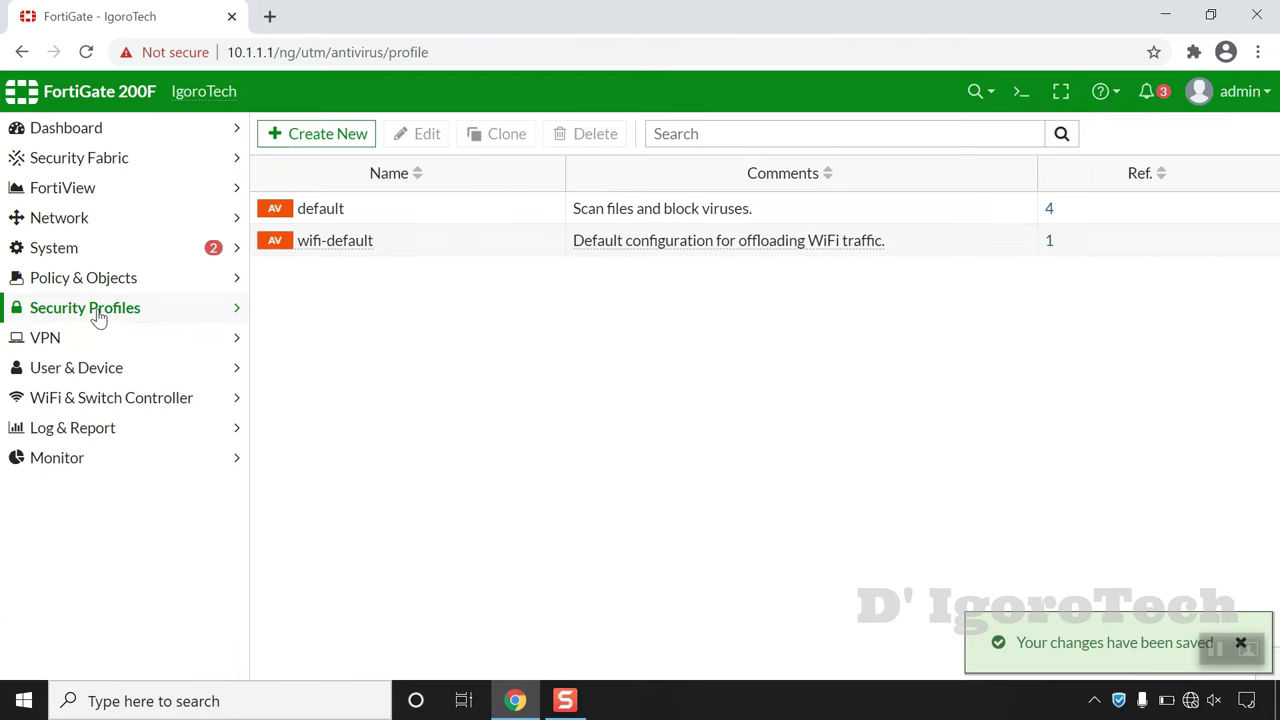
pyautogui.click(326, 210)
pyautogui.click(506, 135)
pyautogui.tripleClick(540, 222)
pyautogui.write('B')
pyautogui.click(758, 293)
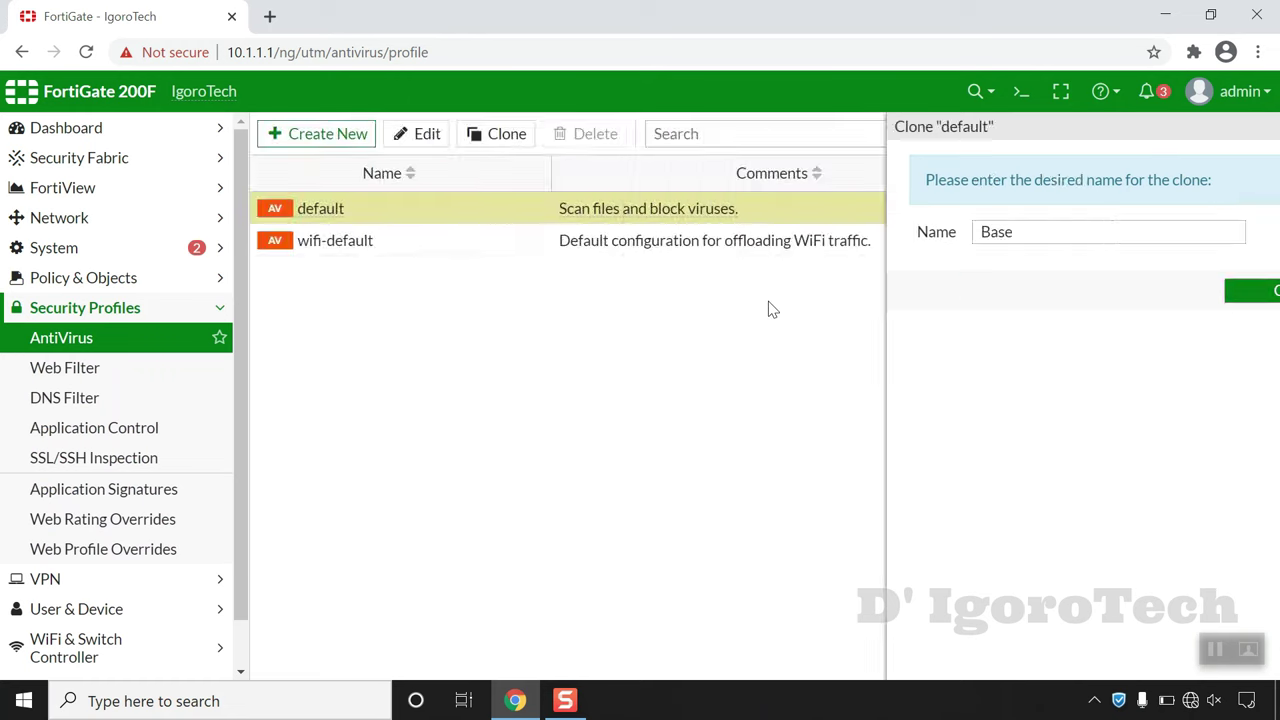
# Review the inspected protocols and APT protection options of the Base AntiVirus profile, and save it.
pyautogui.doubleClick(480, 221)
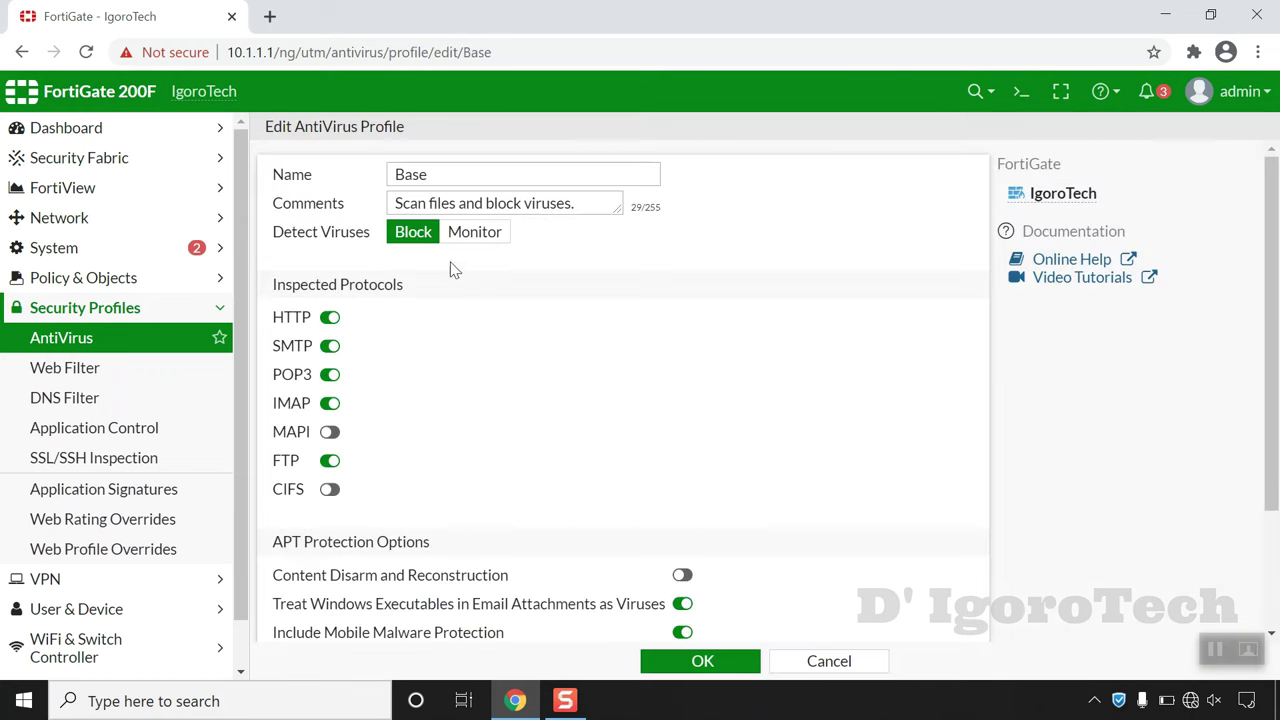
pyautogui.scroll(-3, 390, 400)
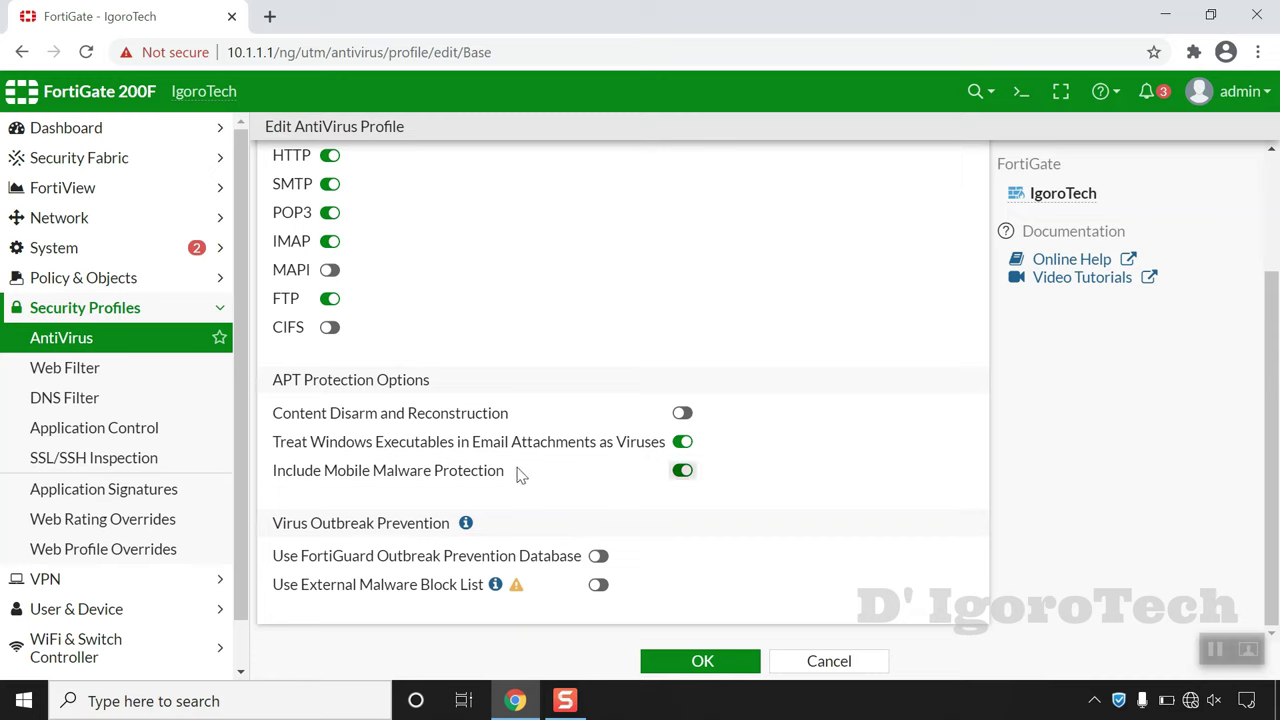
pyautogui.scroll(3, 420, 480)
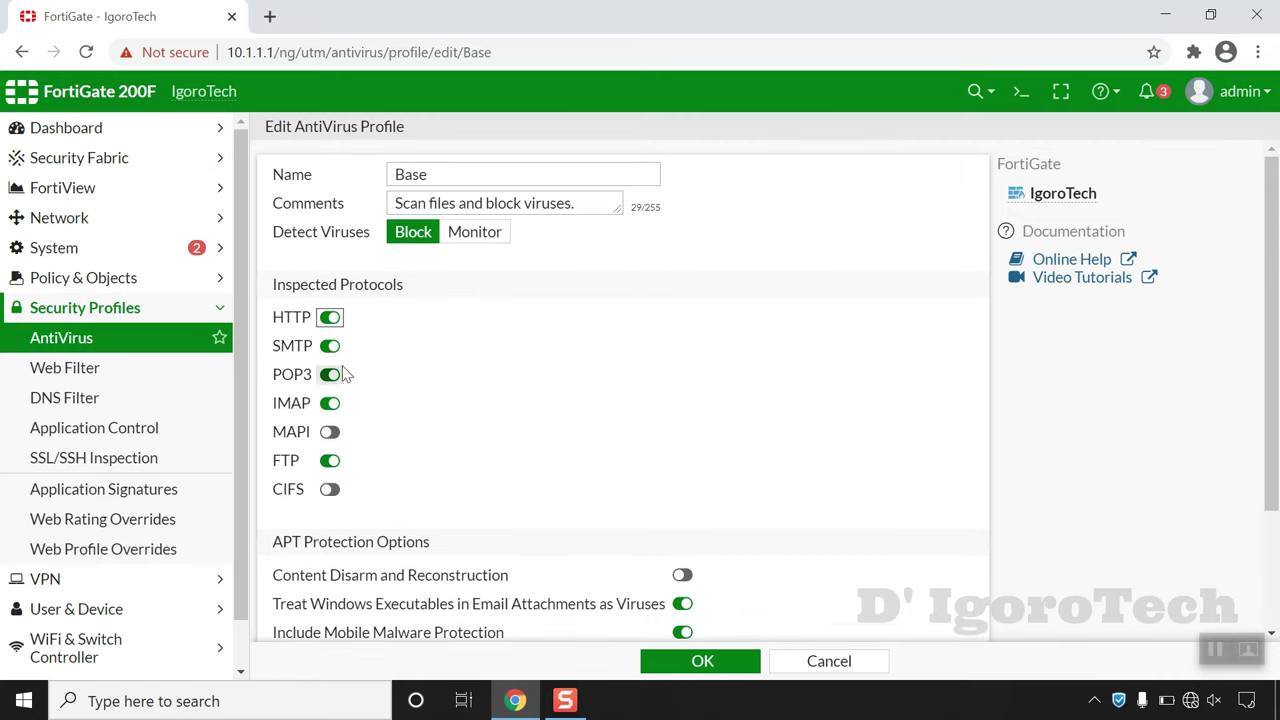
pyautogui.click(686, 666)
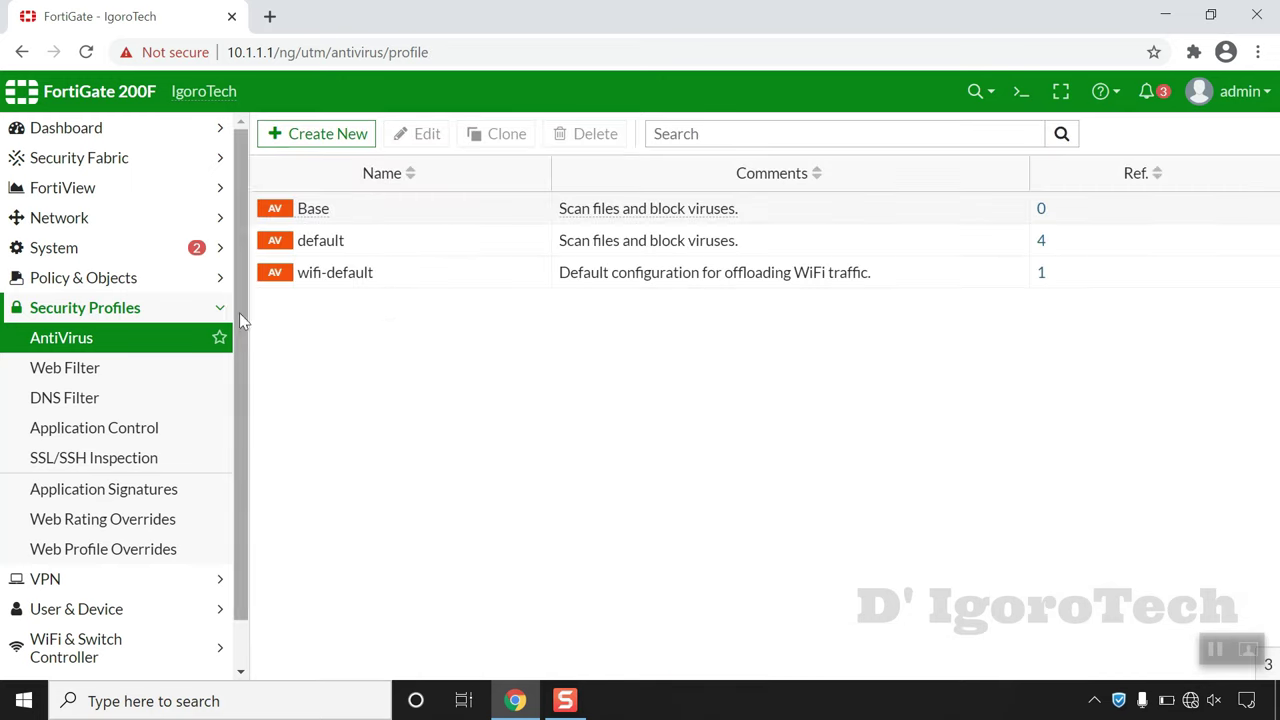
# Clone the default Web Filter profile under the name Base.
pyautogui.click(137, 369)
pyautogui.rightClick(315, 215)
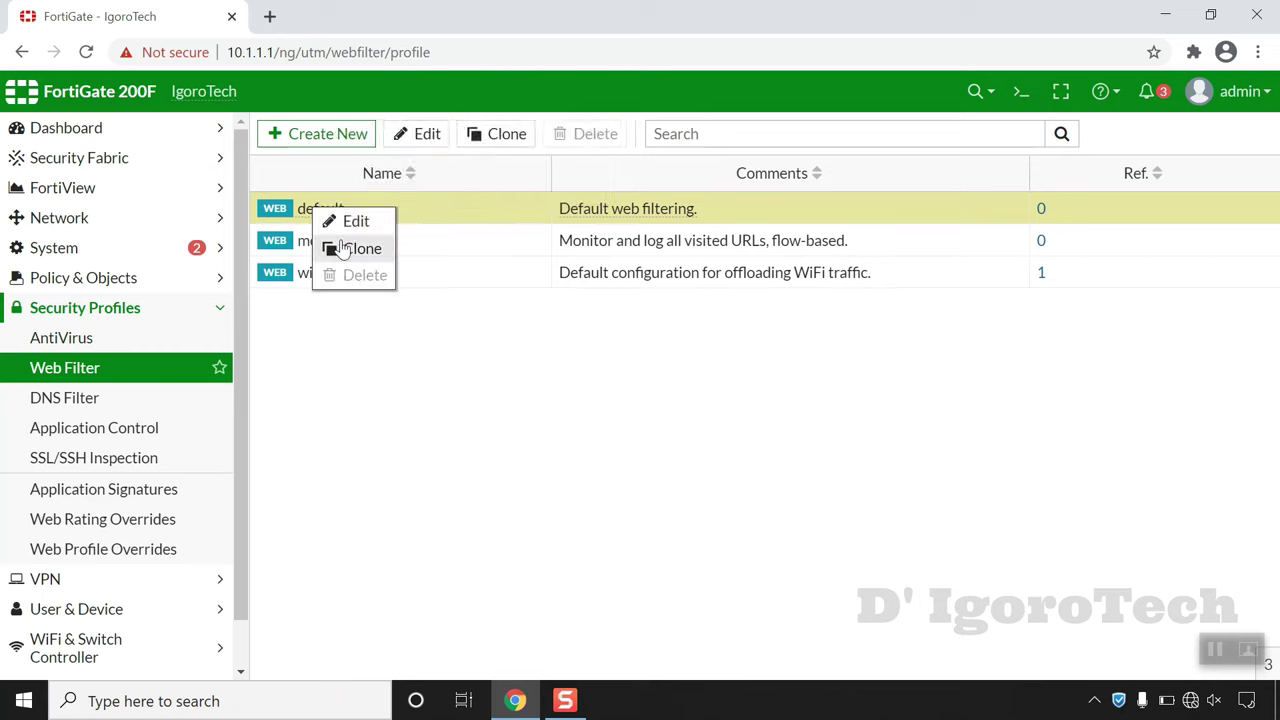
pyautogui.click(357, 248)
pyautogui.write('Base')
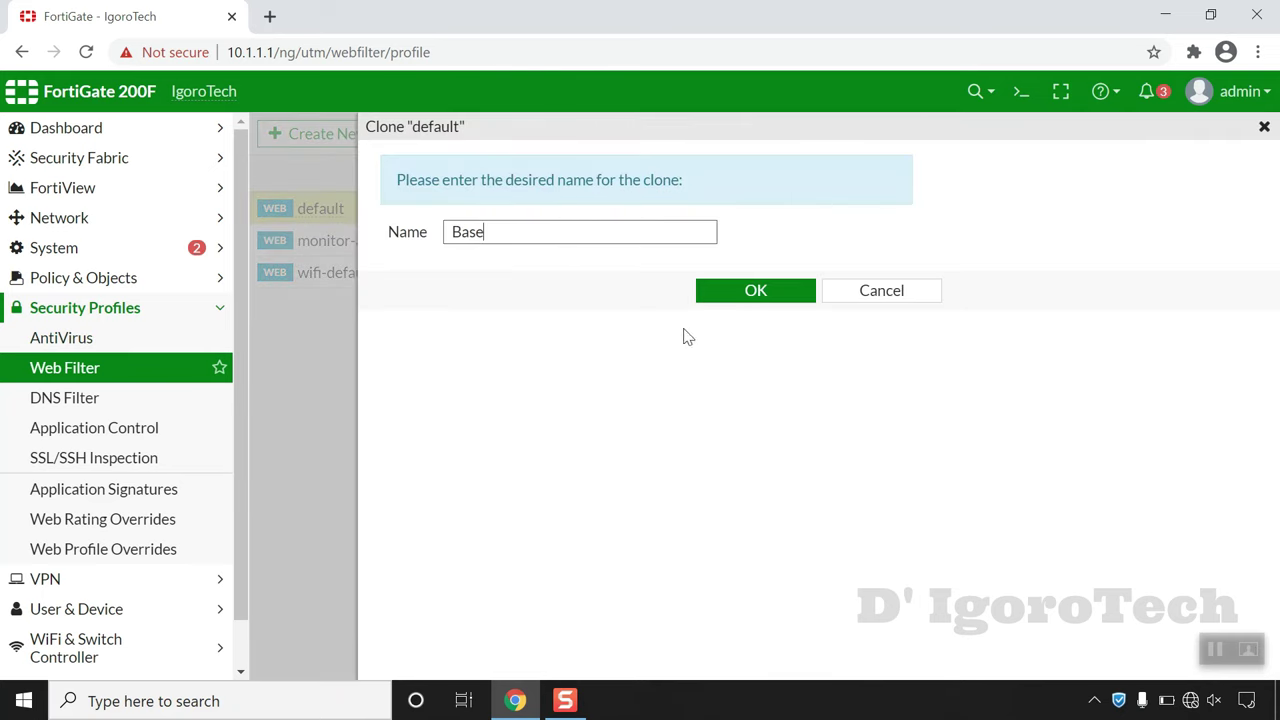
pyautogui.click(740, 294)
# Examine the category actions in the Base Web Filter profile, including Local Categories and Adult/Mature Content.
pyautogui.doubleClick(380, 223)
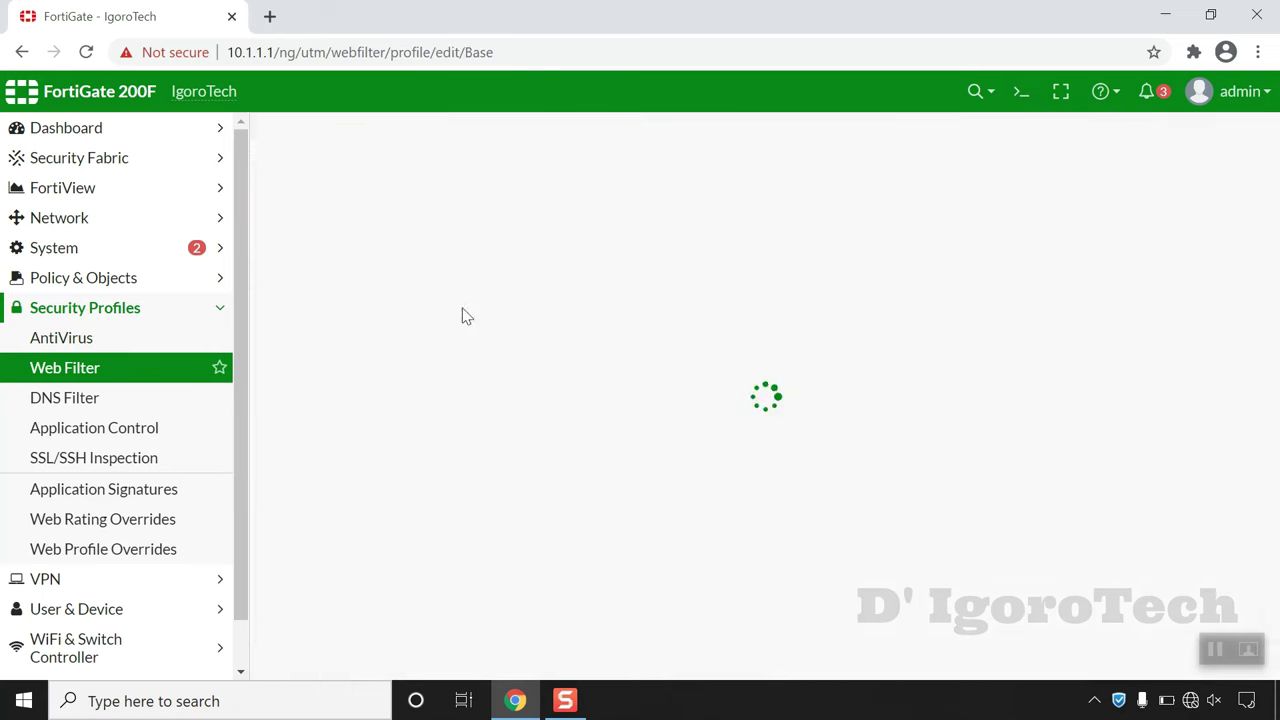
pyautogui.scroll(-3, 470, 320)
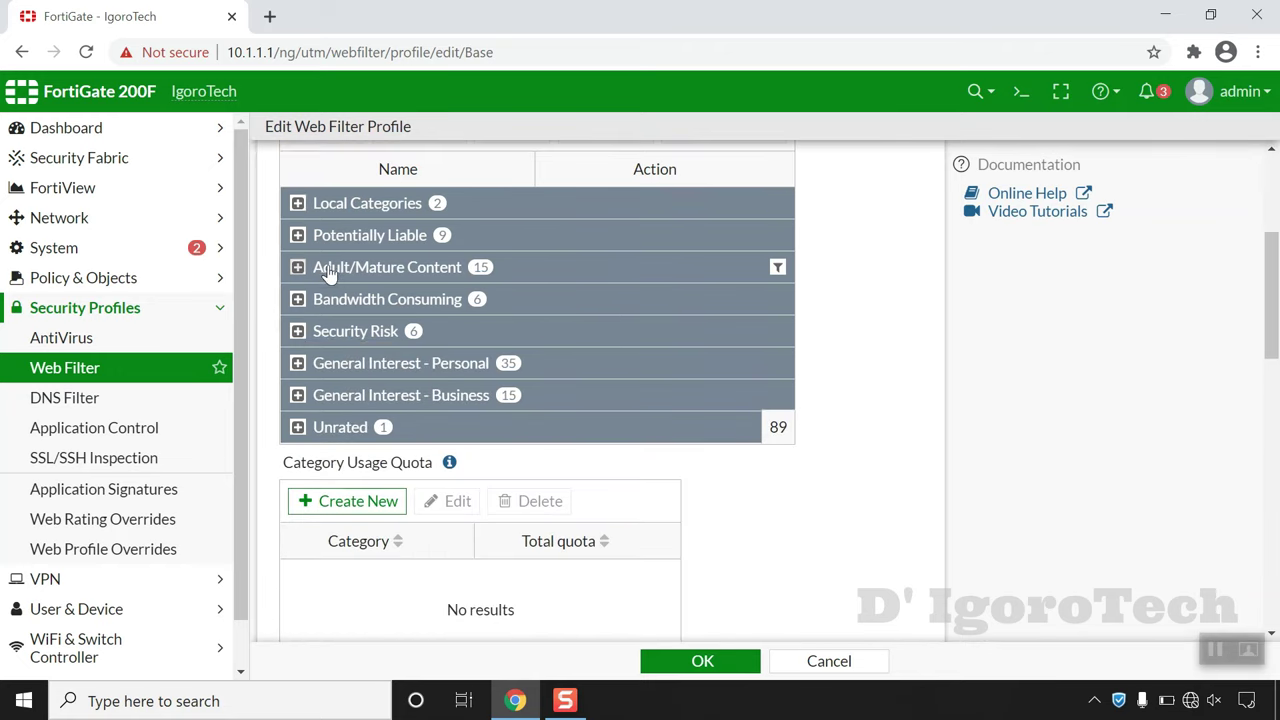
pyautogui.click(298, 203)
pyautogui.click(298, 203)
pyautogui.click(298, 272)
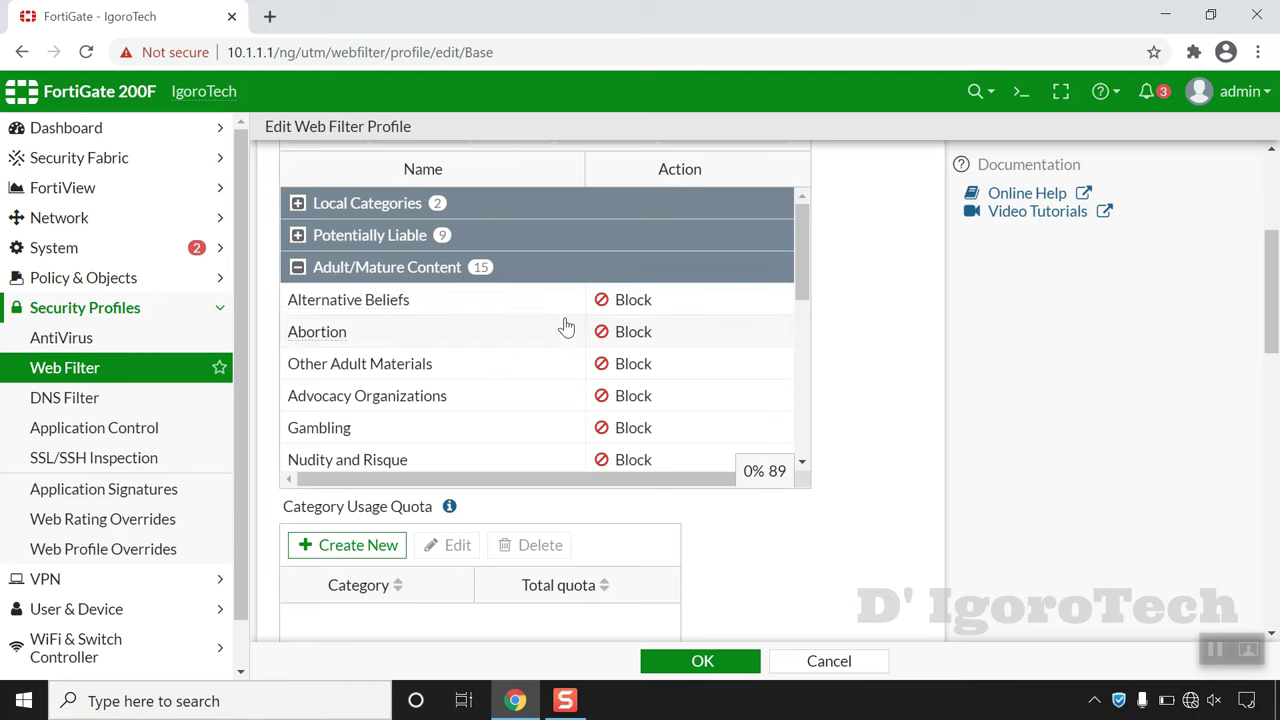
pyautogui.scroll(-1, 566, 326)
pyautogui.scroll(-2, 566, 326)
pyautogui.scroll(5, 474, 297)
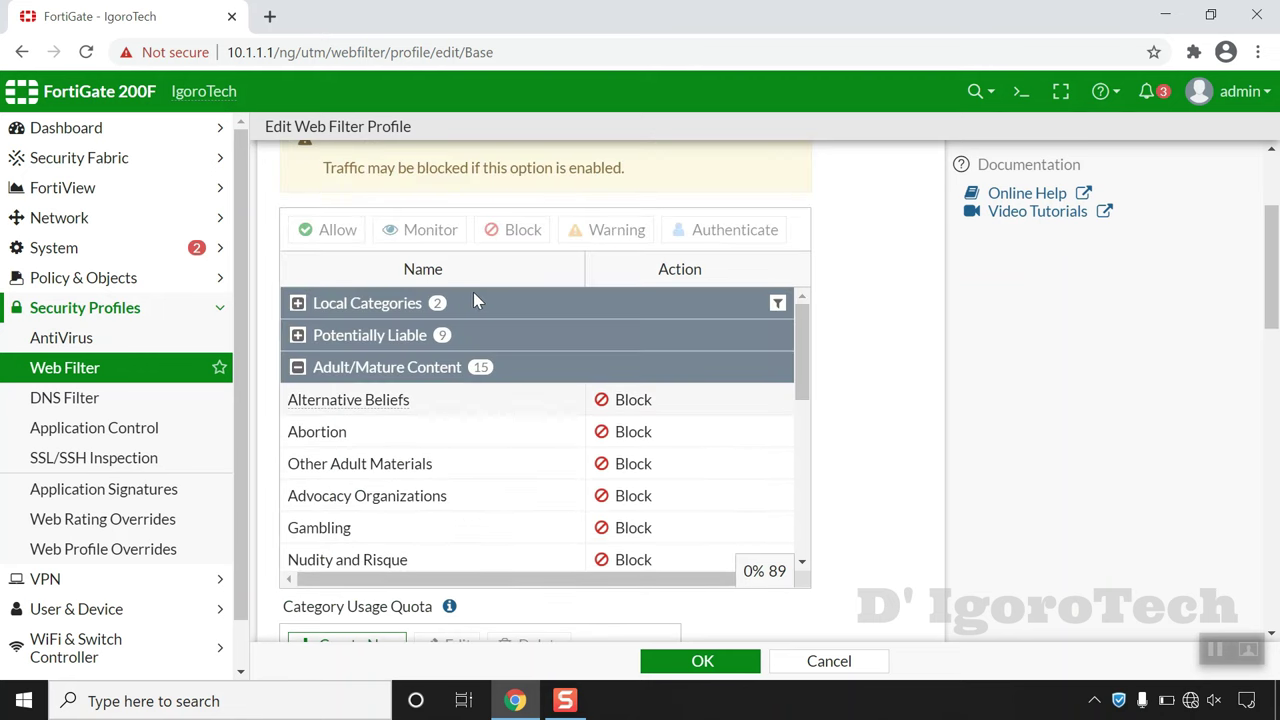
pyautogui.click(297, 368)
pyautogui.scroll(-1, 370, 377)
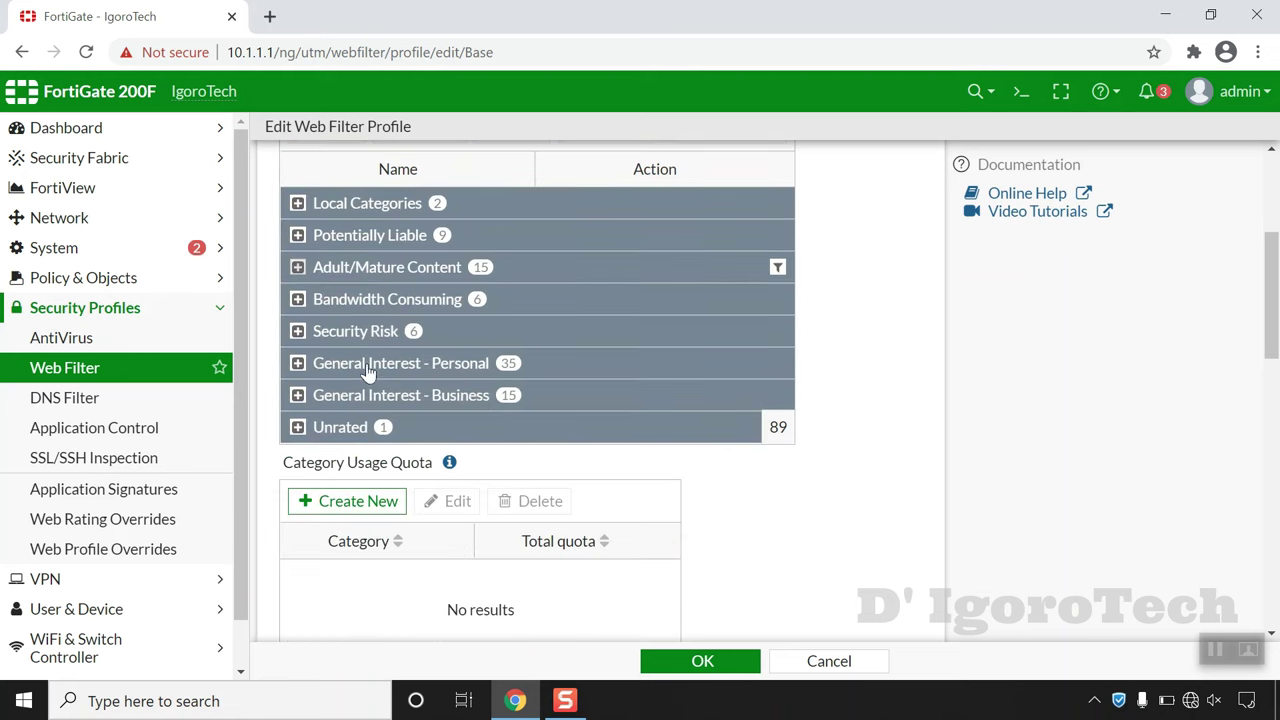
# Set Peer-to-peer File Sharing under Bandwidth Consuming to Block in the Base Web Filter profile.
pyautogui.click(298, 300)
pyautogui.scroll(-2, 531, 337)
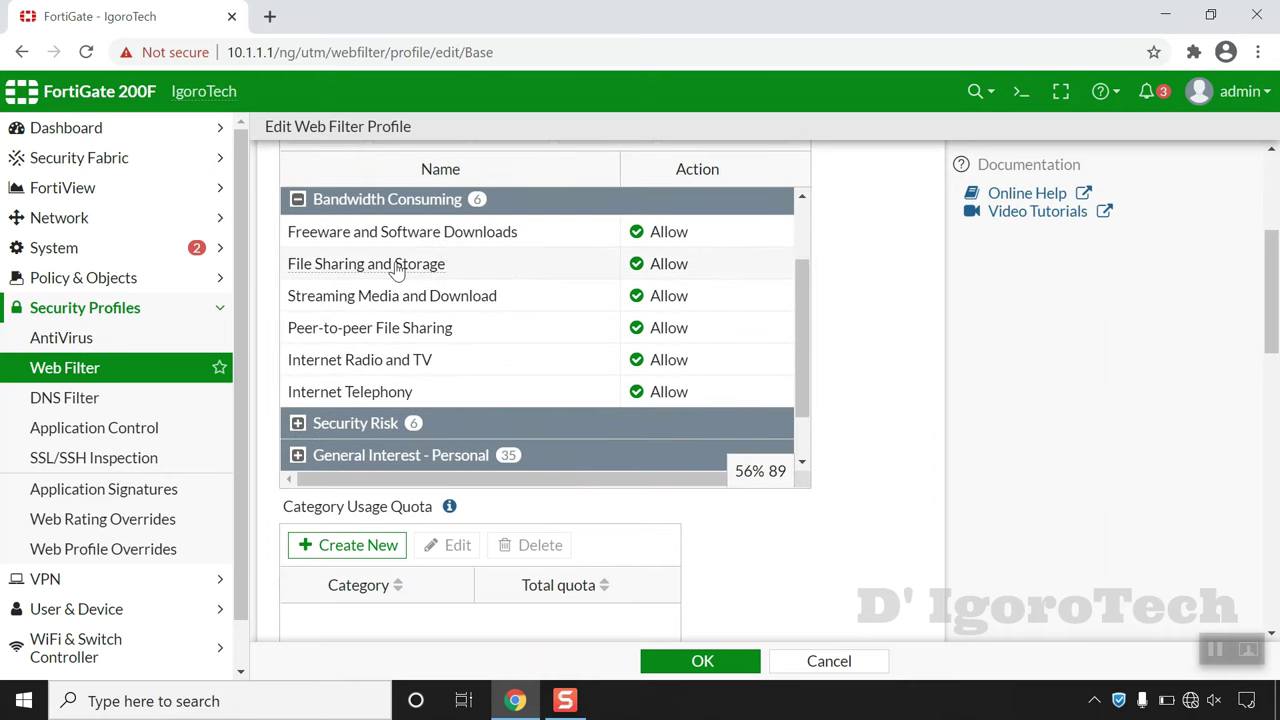
pyautogui.rightClick(422, 332)
pyautogui.click(468, 393)
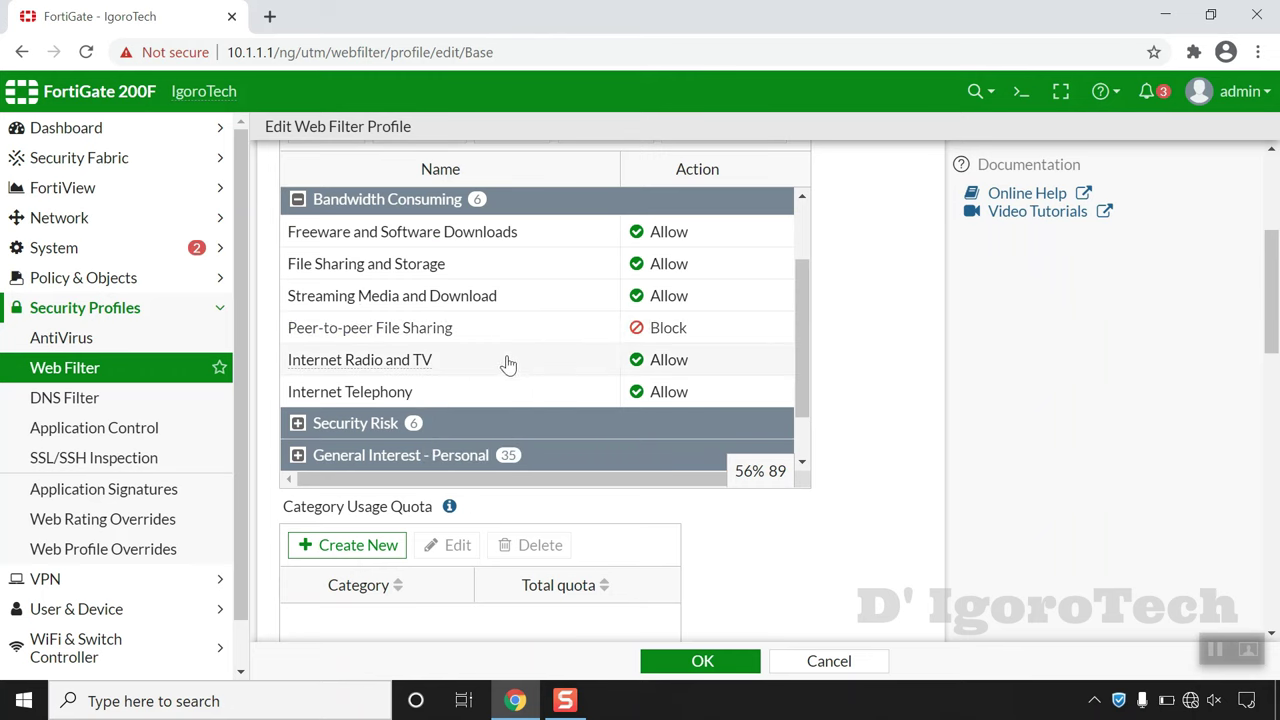
# Check the Security Risk categories of the Base Web Filter profile and save the profile.
pyautogui.scroll(-2, 522, 355)
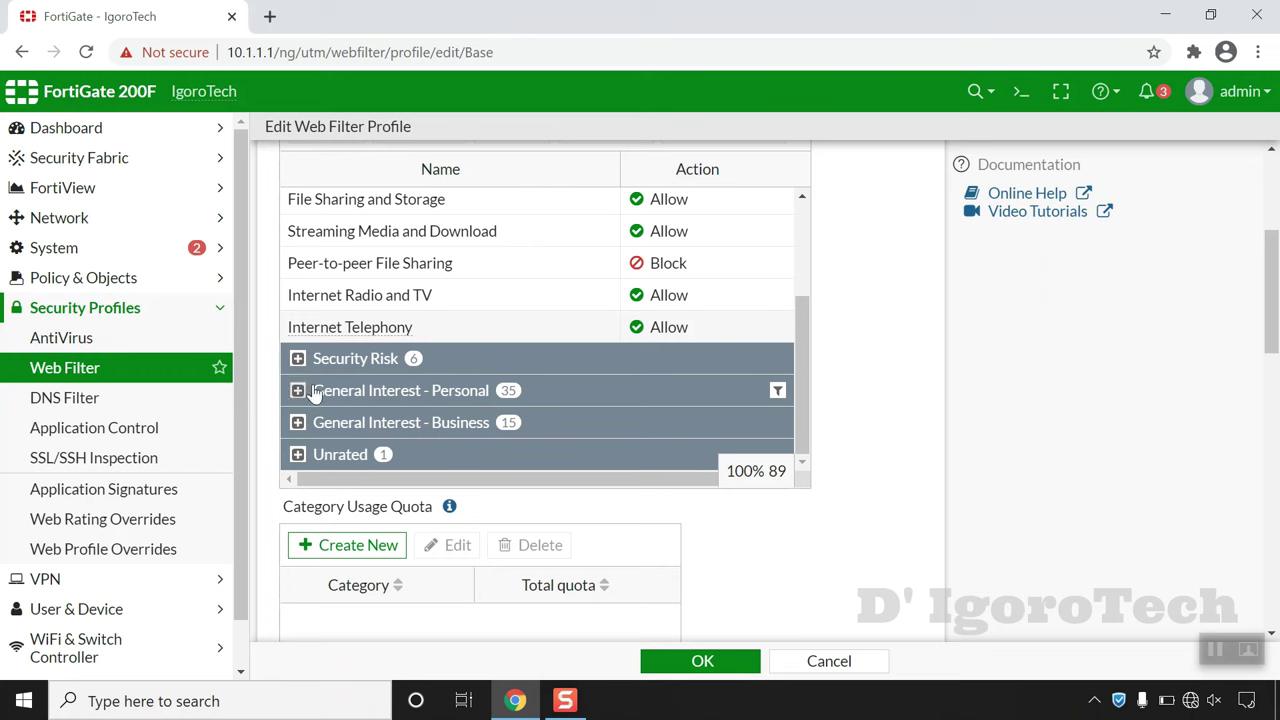
pyautogui.click(297, 359)
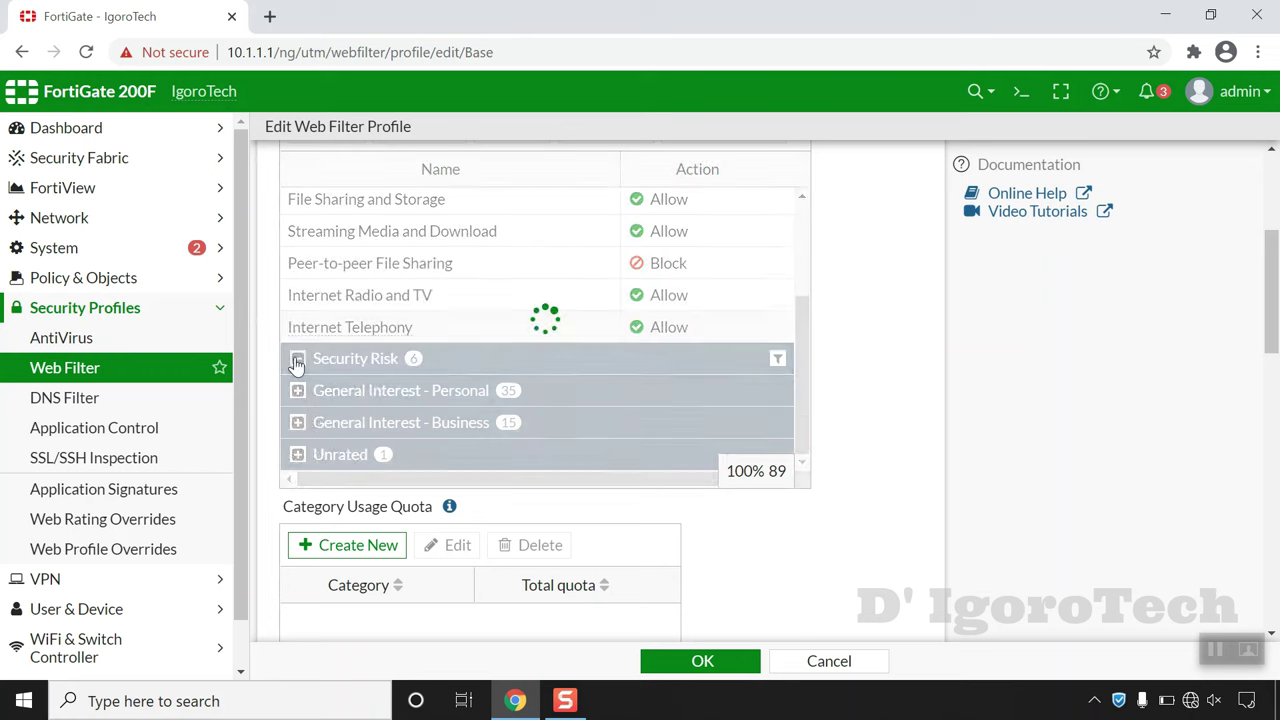
pyautogui.scroll(-1, 294, 317)
pyautogui.scroll(-1, 297, 260)
pyautogui.scroll(1, 297, 260)
pyautogui.click(297, 265)
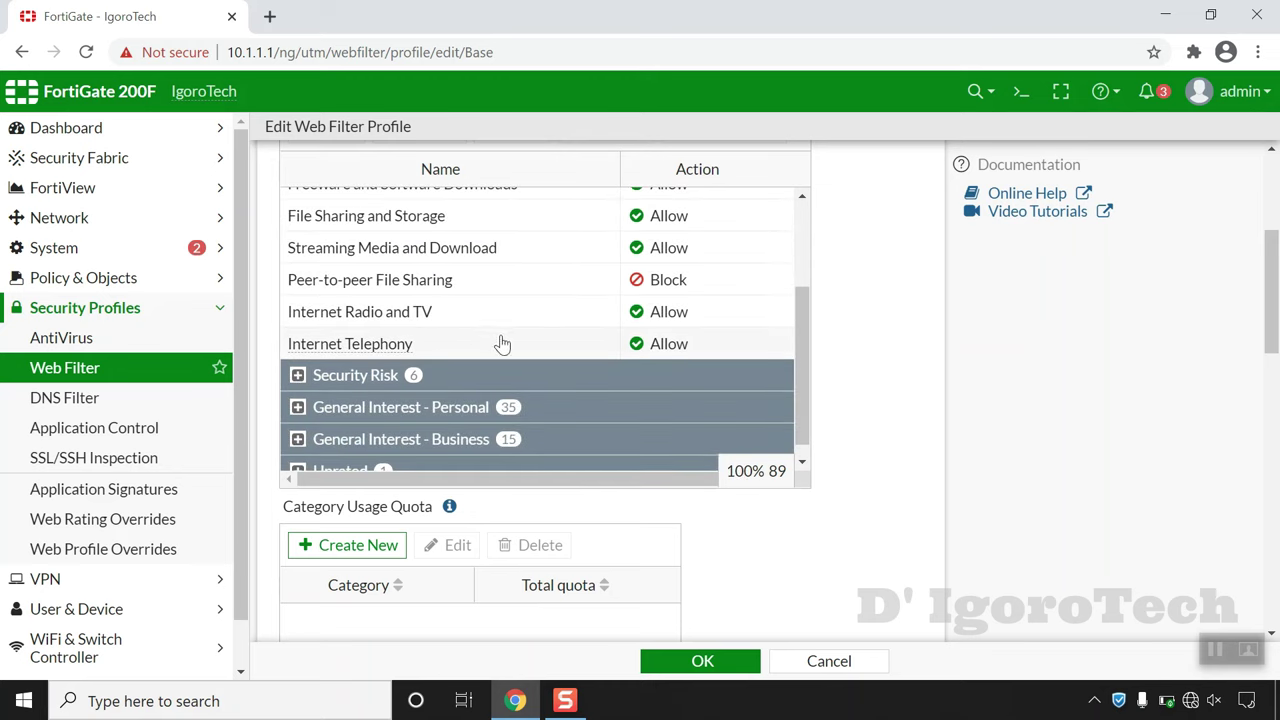
pyautogui.click(665, 662)
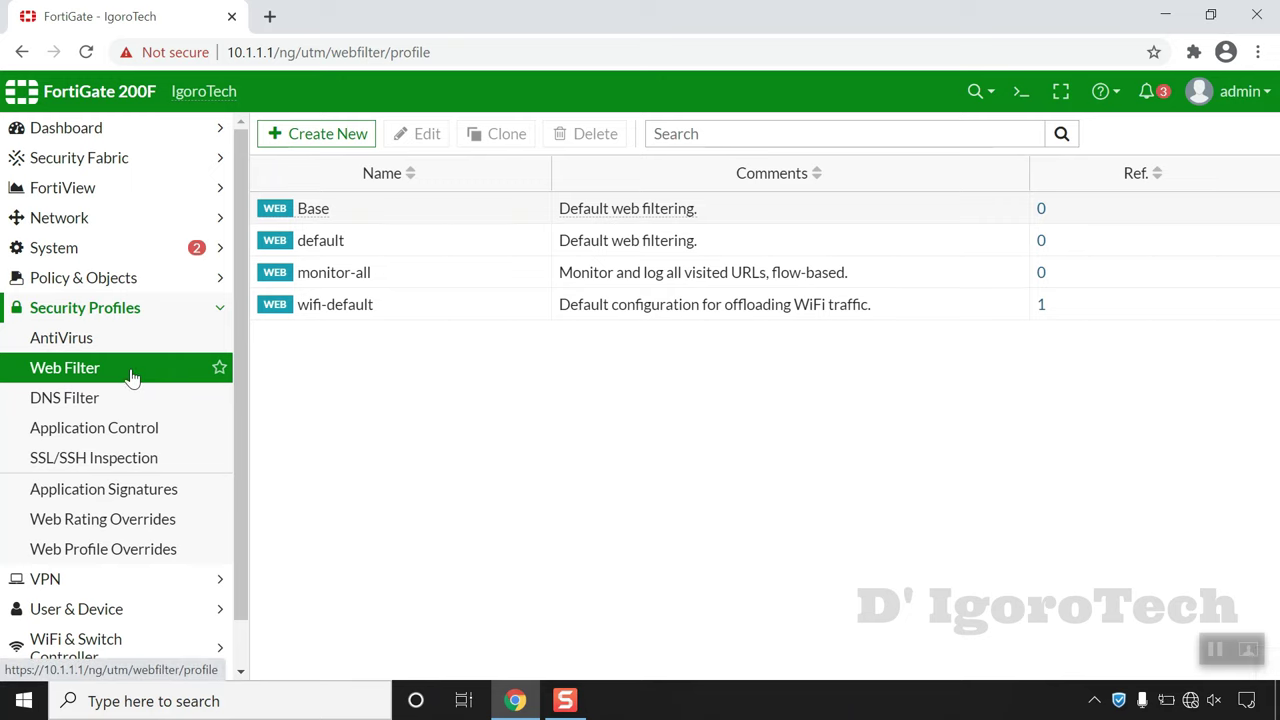
# Clone the block-high-risk Application Control profile under the name Base.
pyautogui.click(127, 400)
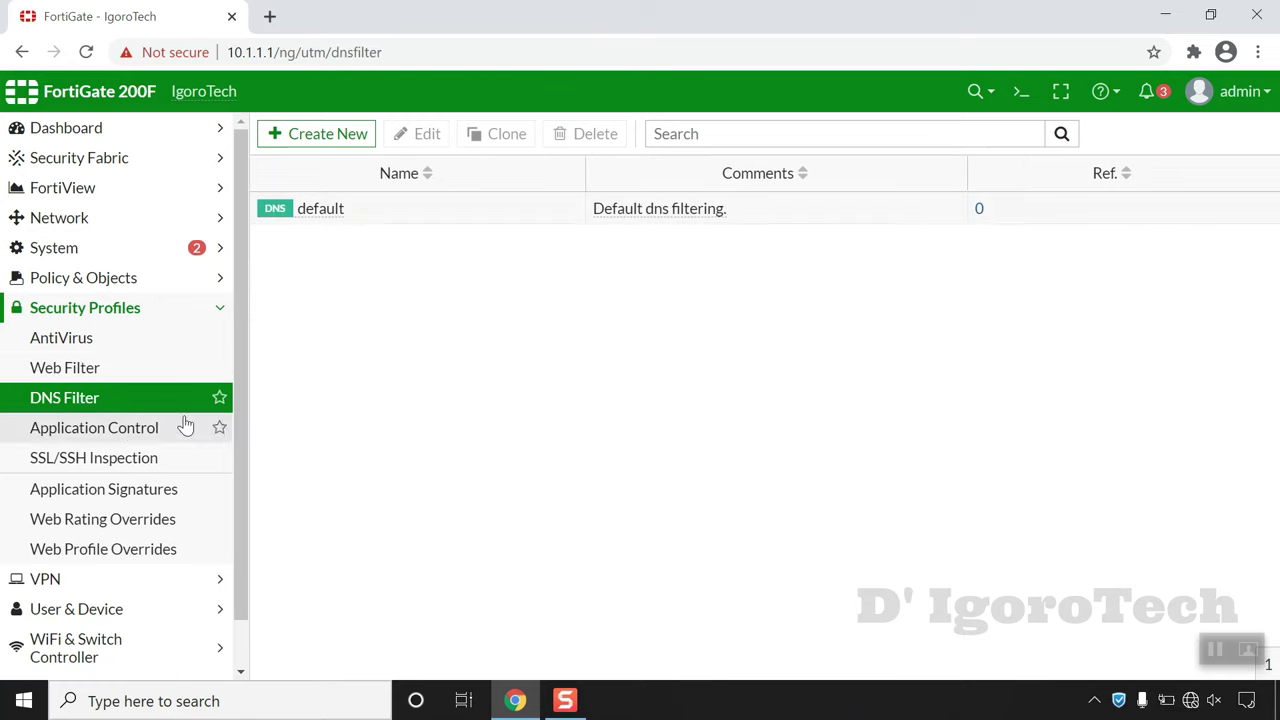
pyautogui.click(181, 430)
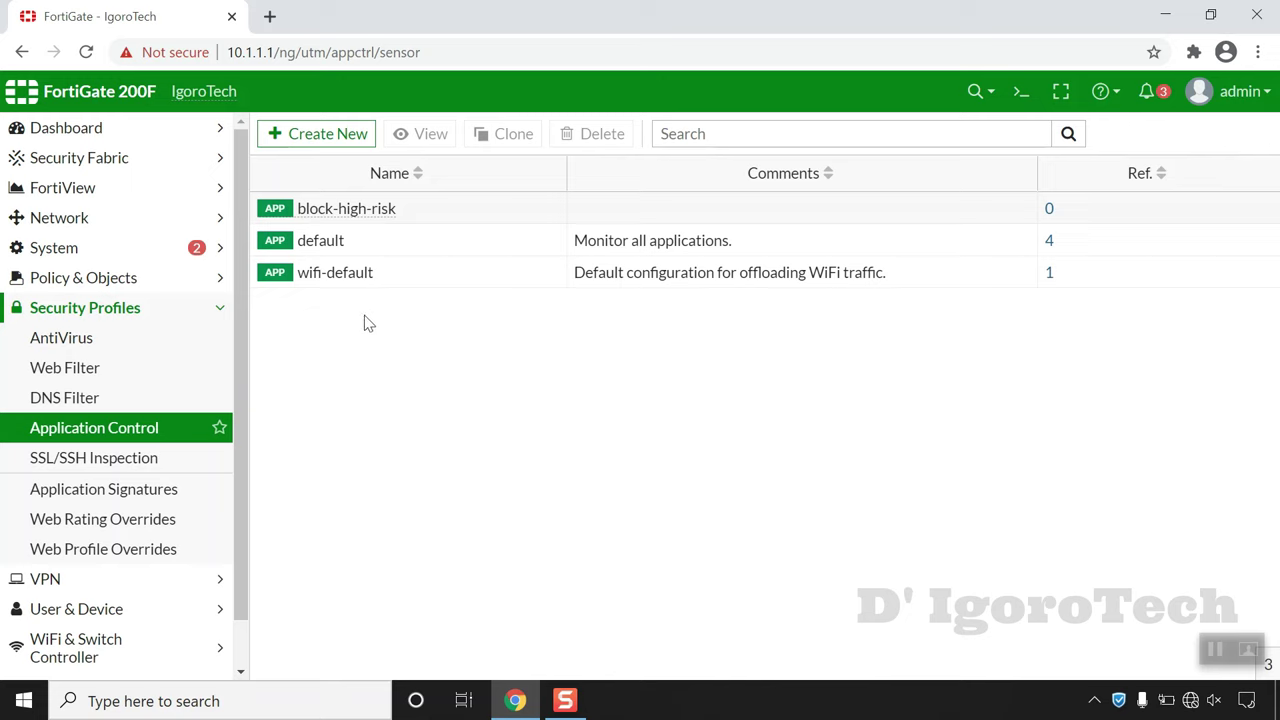
pyautogui.click(357, 209)
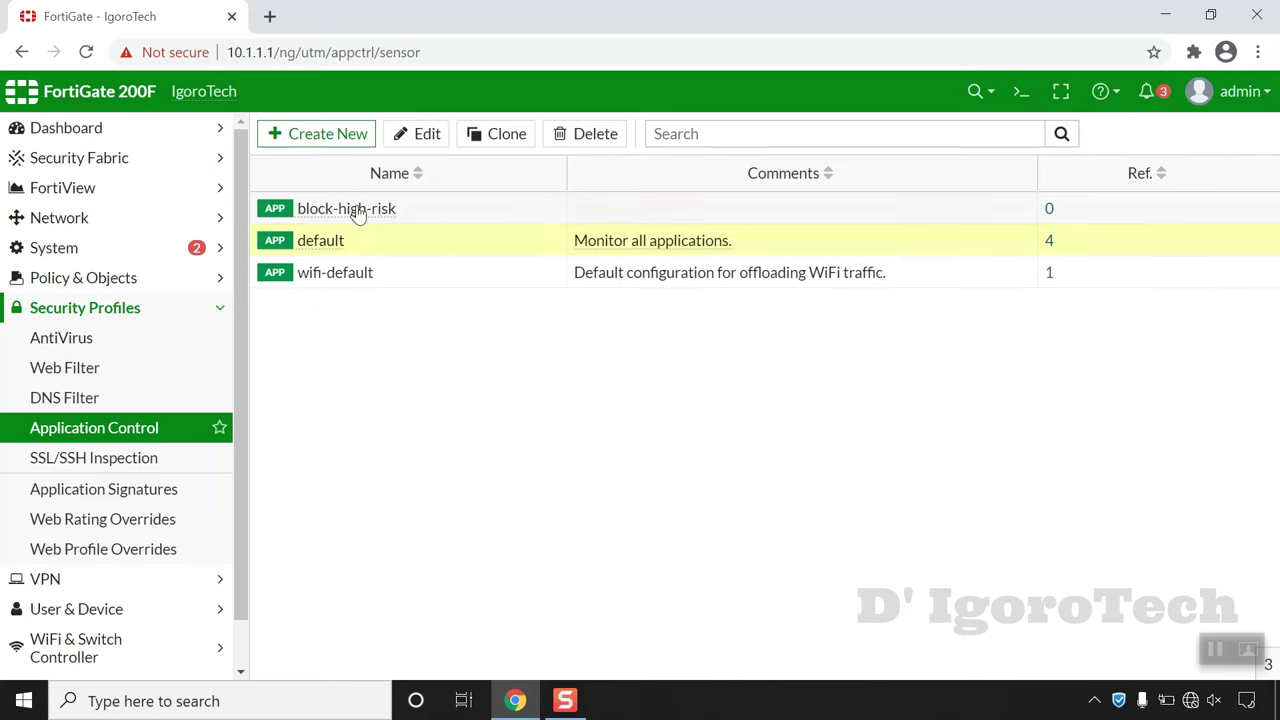
pyautogui.rightClick(358, 208)
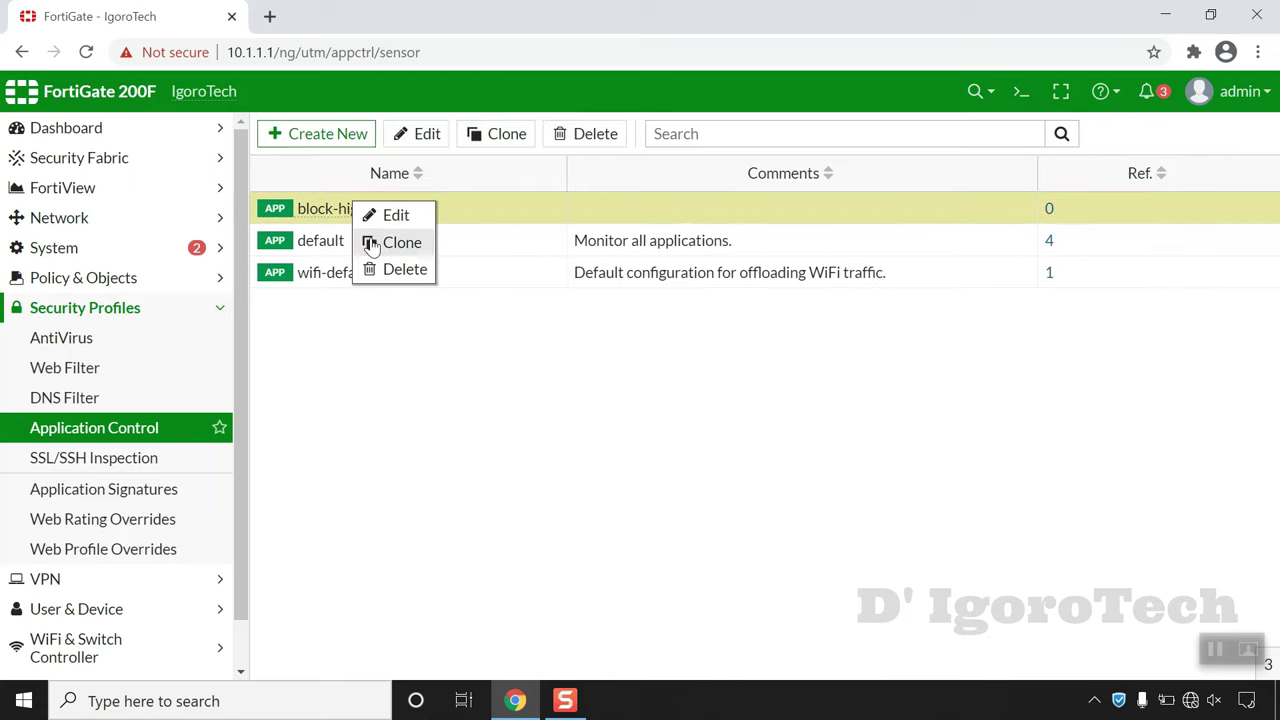
pyautogui.click(371, 244)
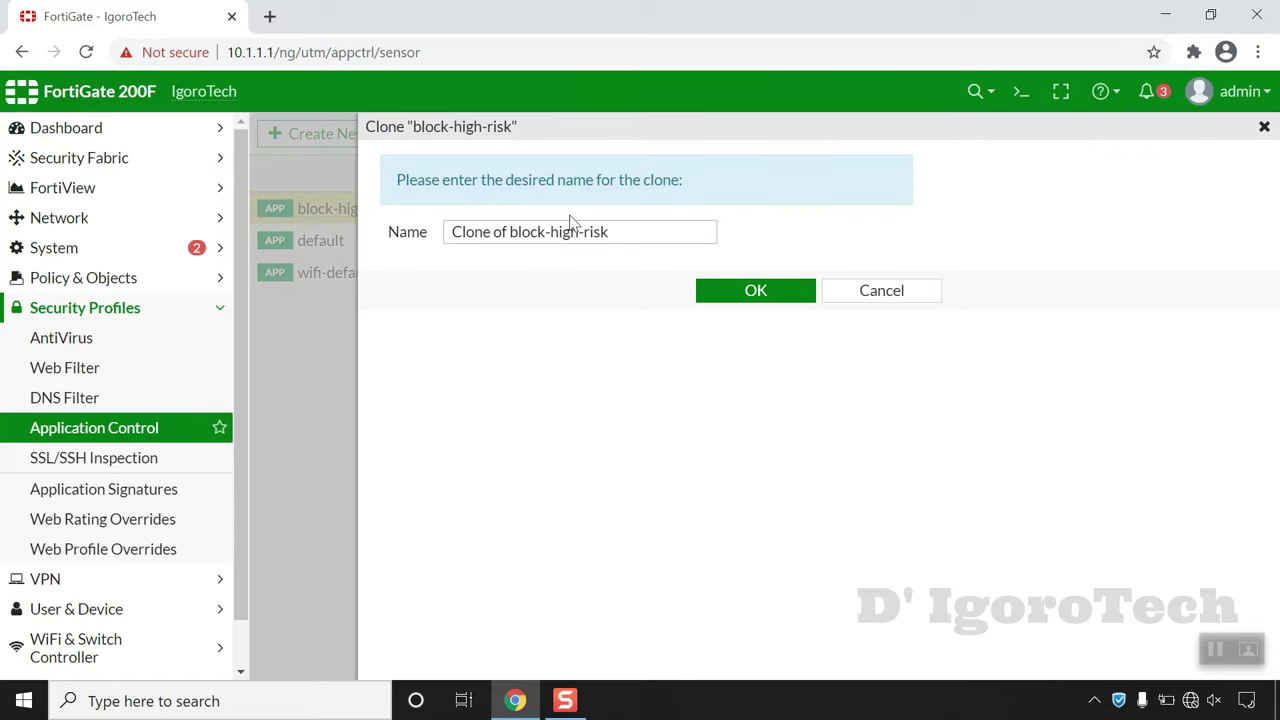
pyautogui.moveTo(615, 231); pyautogui.dragTo(430, 250)
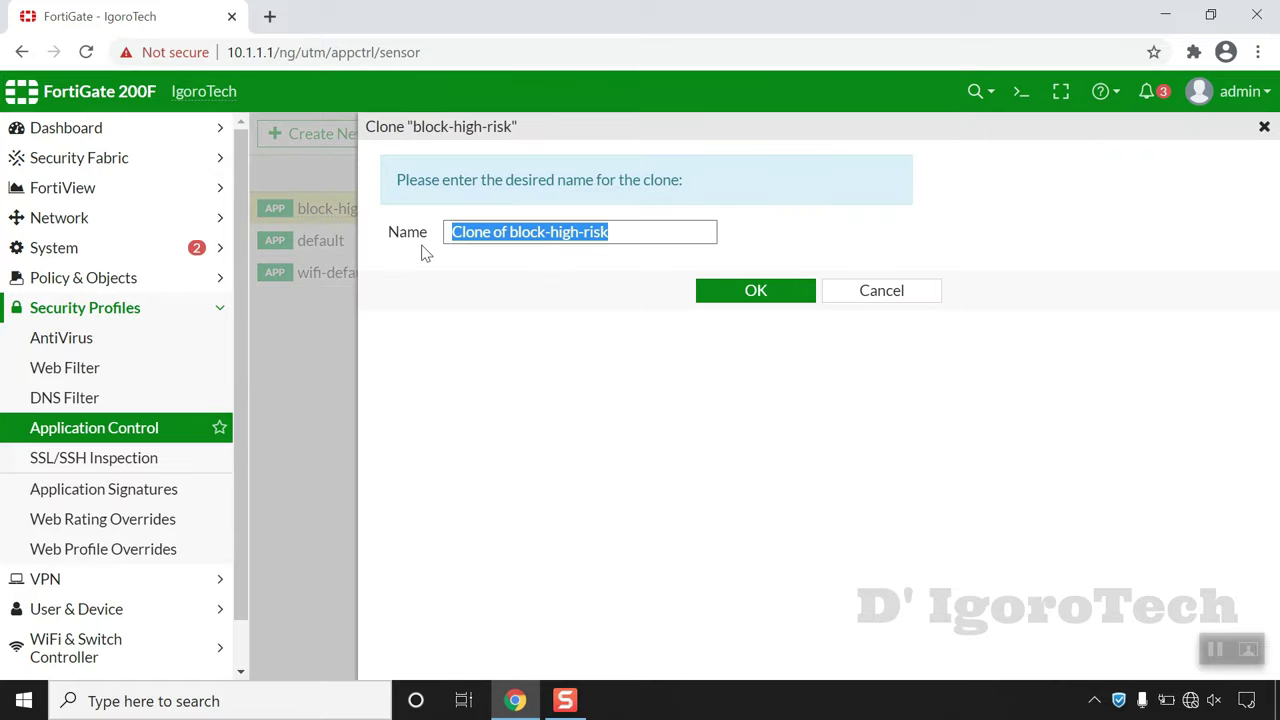
pyautogui.write('Base')
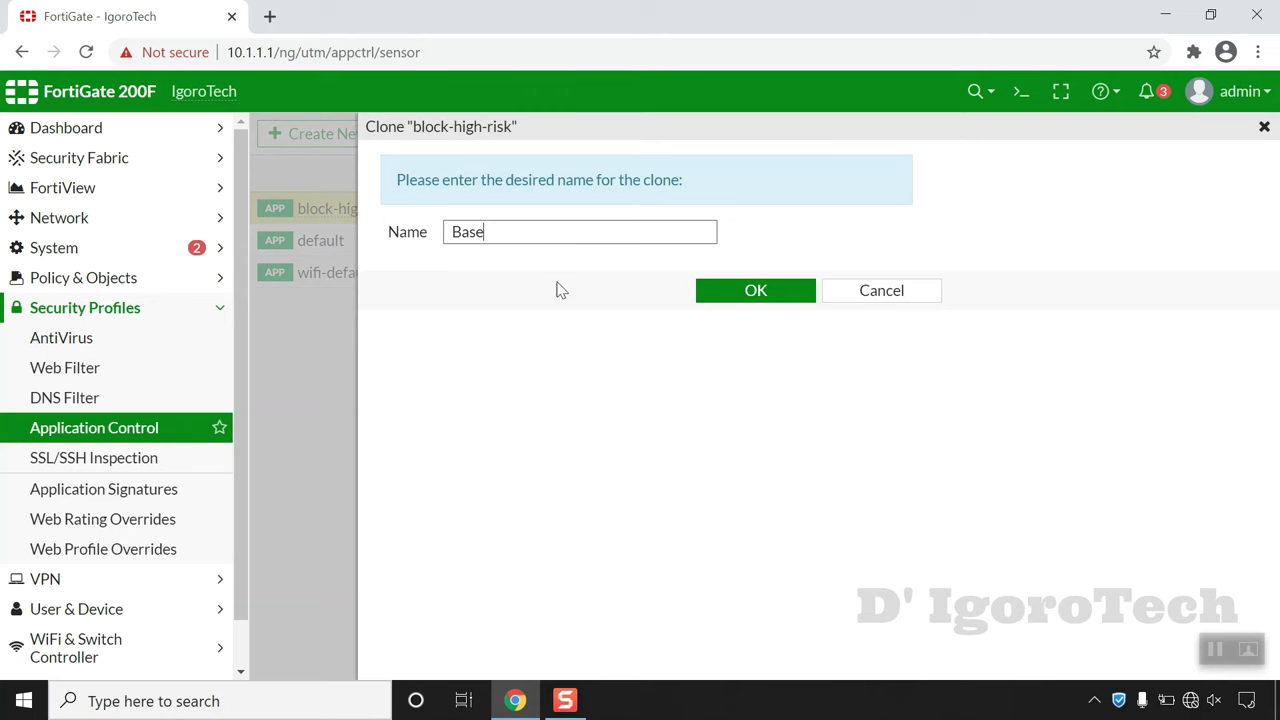
pyautogui.click(700, 293)
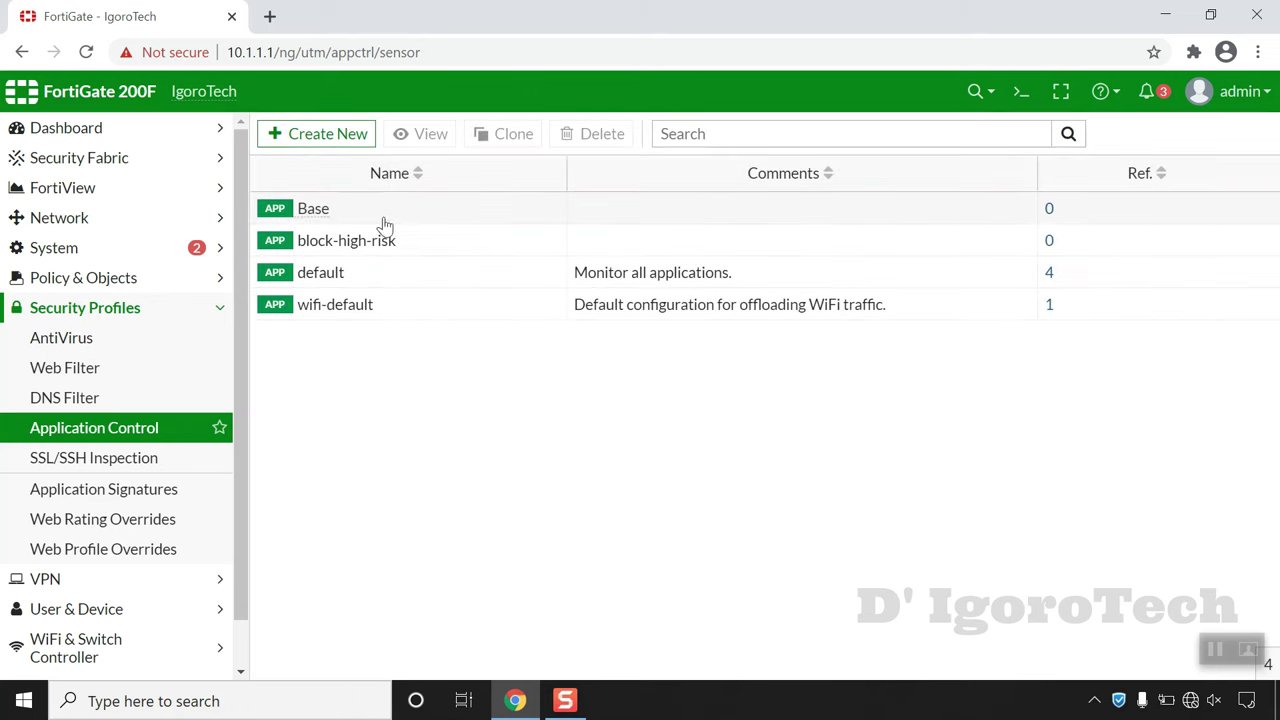
# Set the Game category to Block in the Base Application Control profile.
pyautogui.doubleClick(383, 222)
pyautogui.scroll(-4, 540, 295)
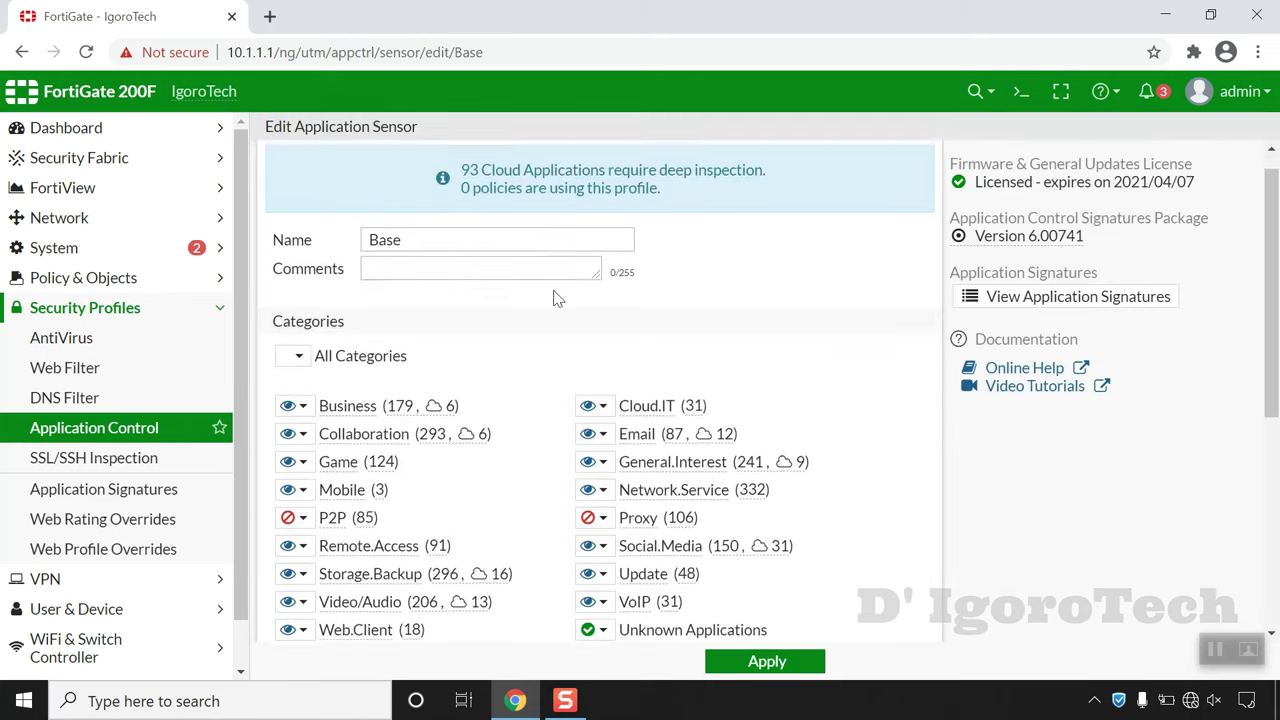
pyautogui.click(293, 288)
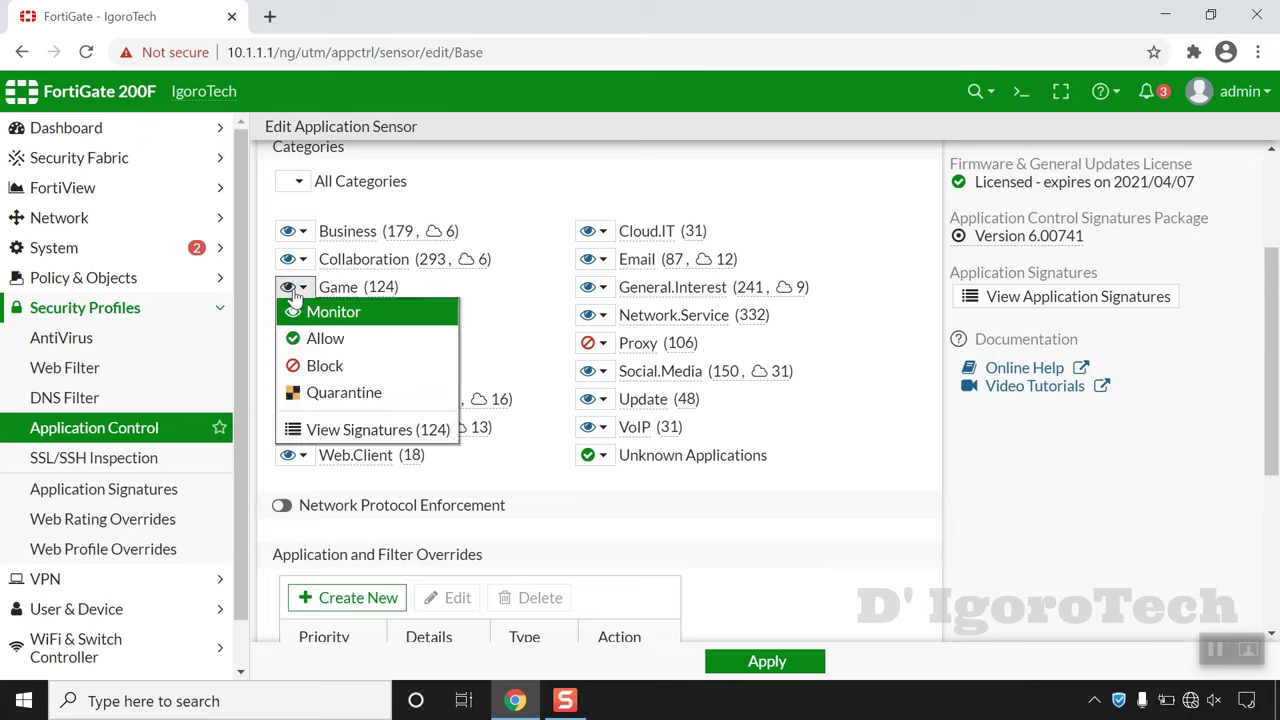
pyautogui.click(315, 365)
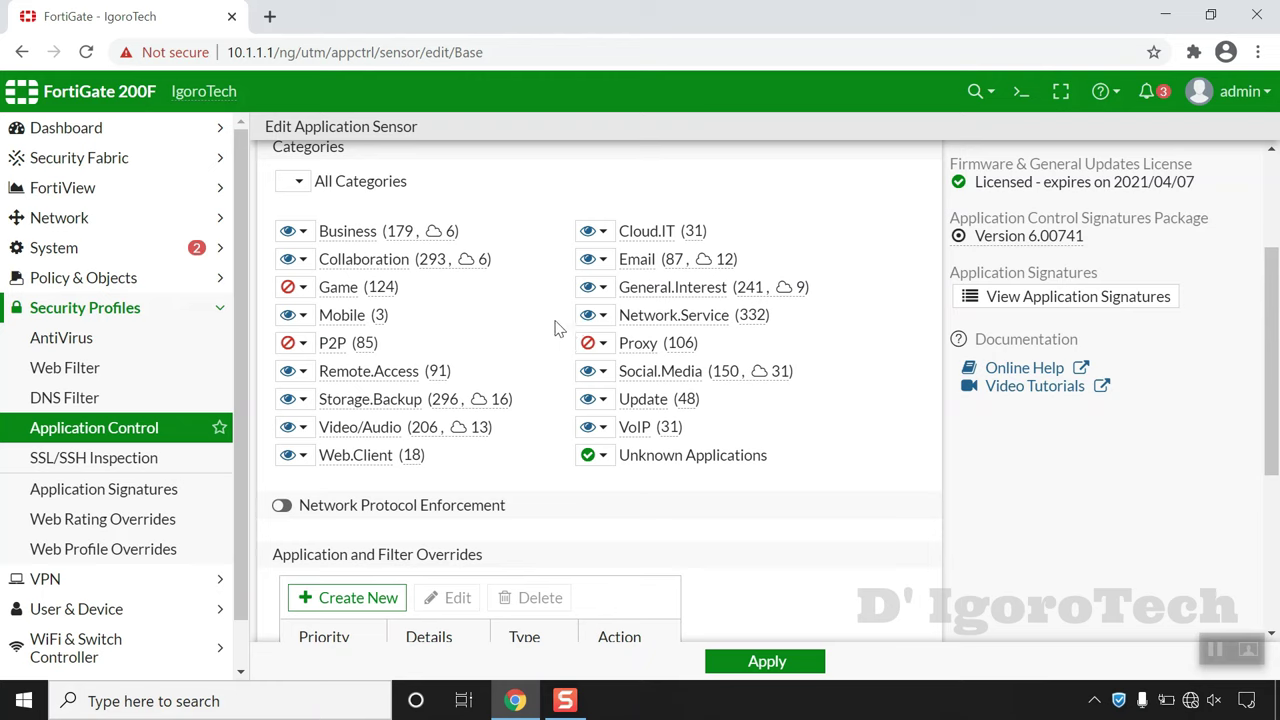
# Examine the Social.Media application signatures, including the Facebook entries and their popularity and risk ratings.
pyautogui.click(594, 372)
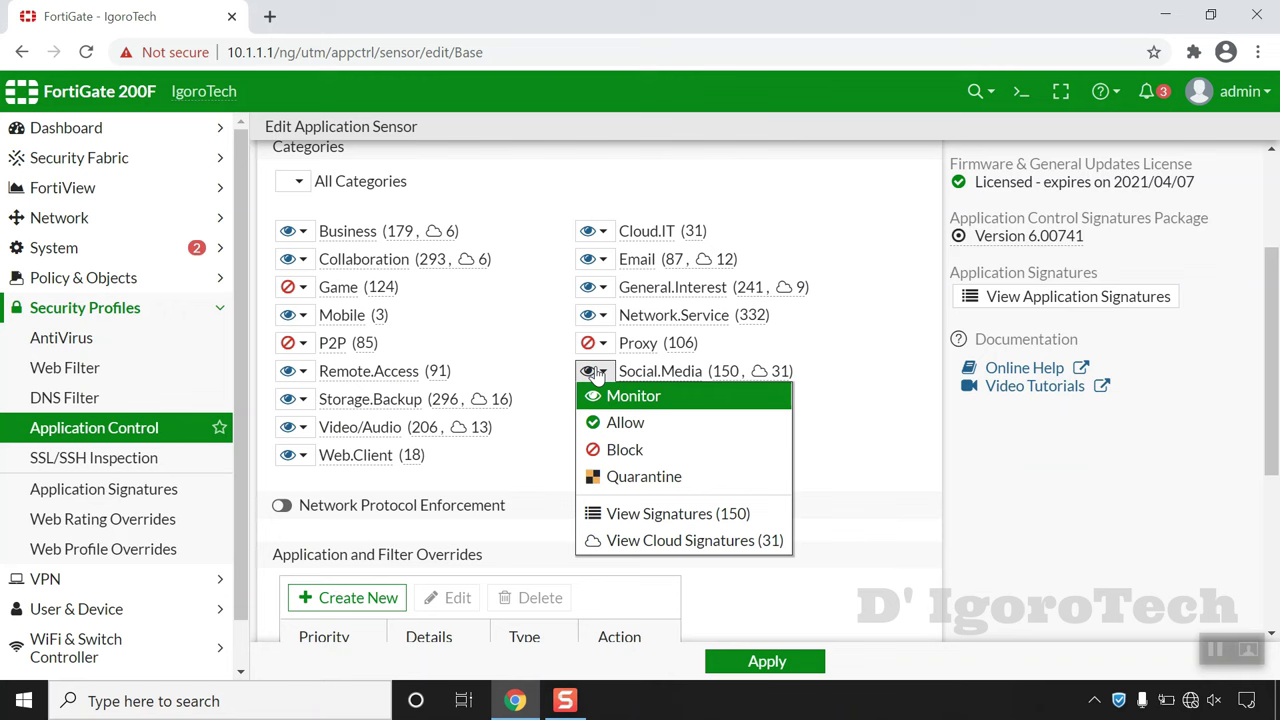
pyautogui.click(636, 517)
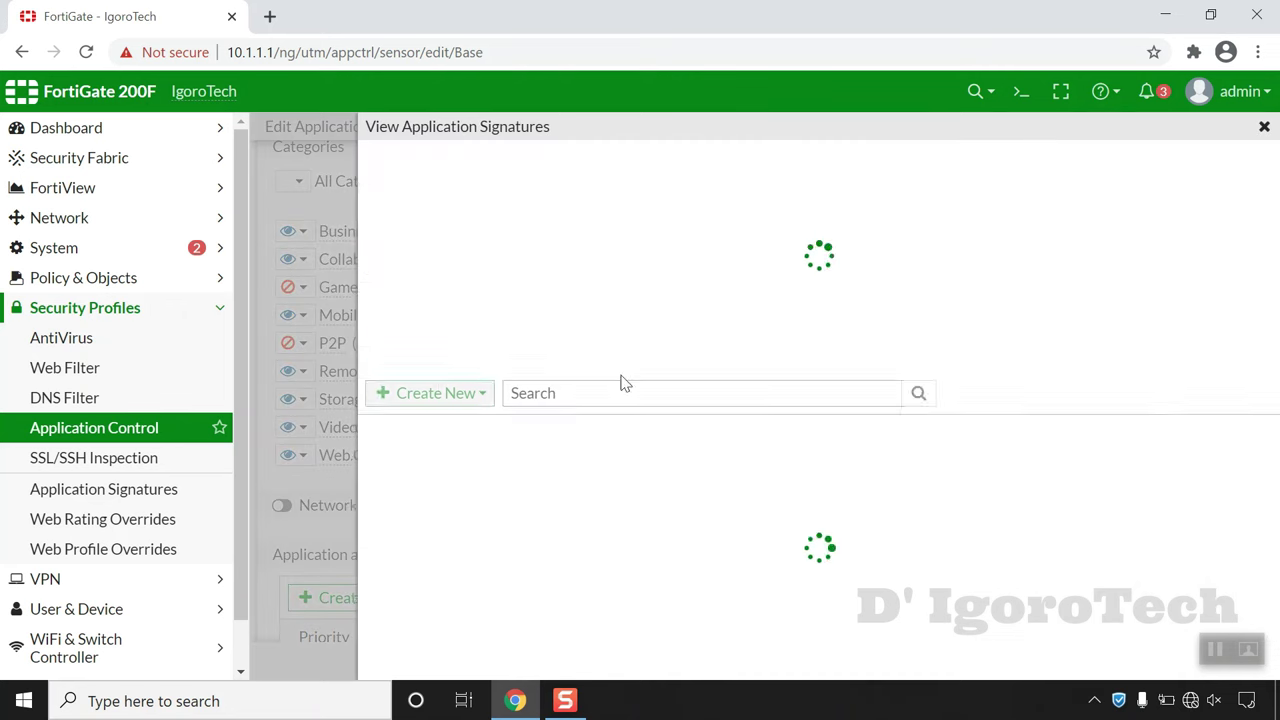
pyautogui.scroll(-2, 570, 378)
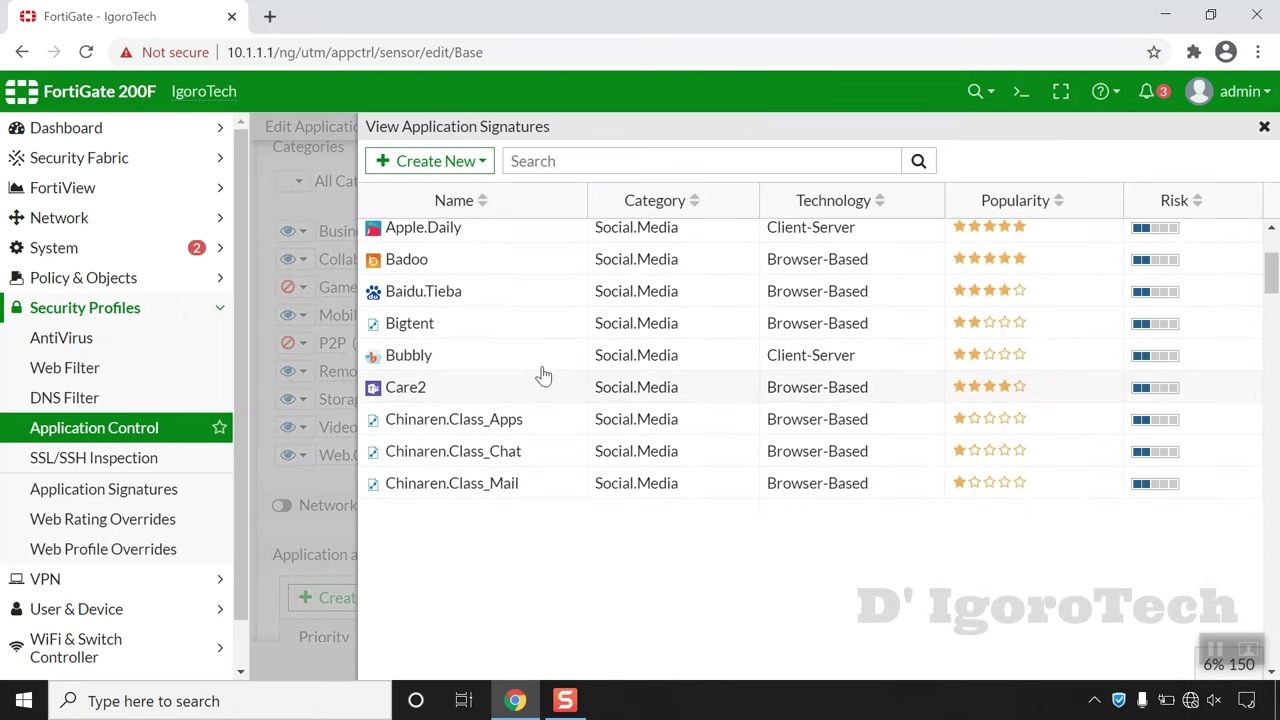
pyautogui.scroll(-5, 543, 375)
pyautogui.scroll(-3, 537, 372)
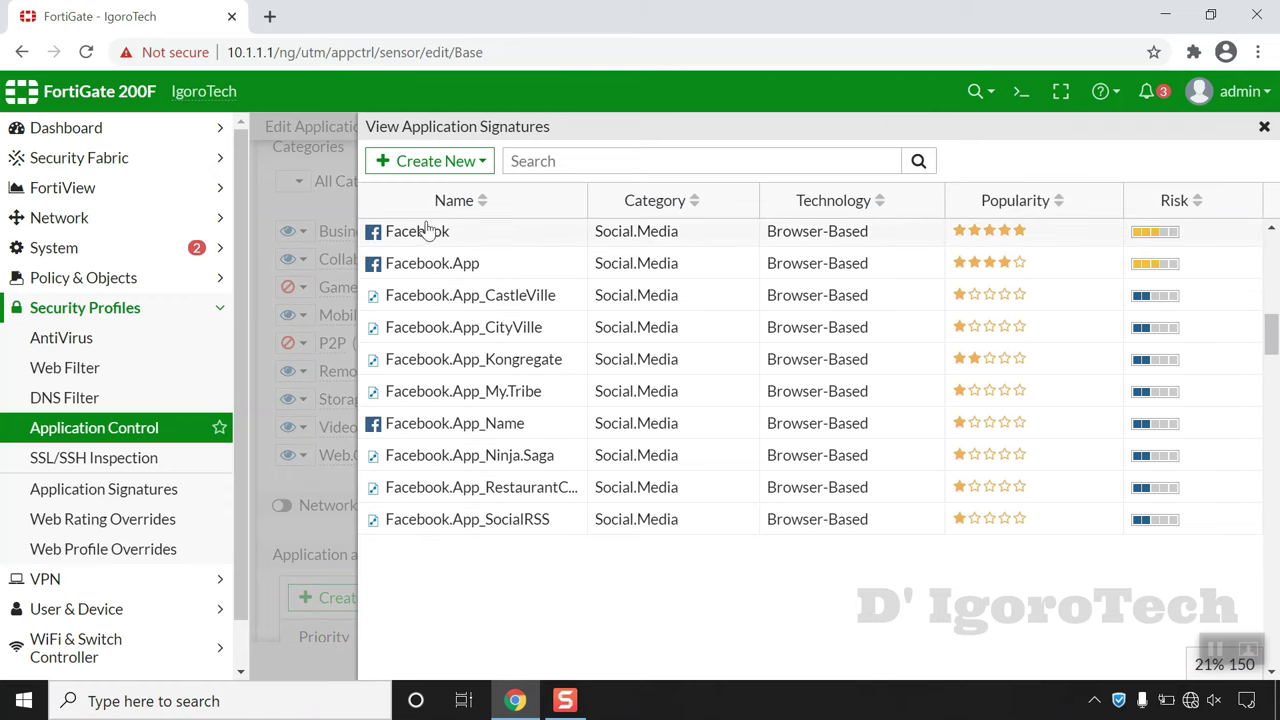
pyautogui.click(430, 265)
pyautogui.click(466, 423)
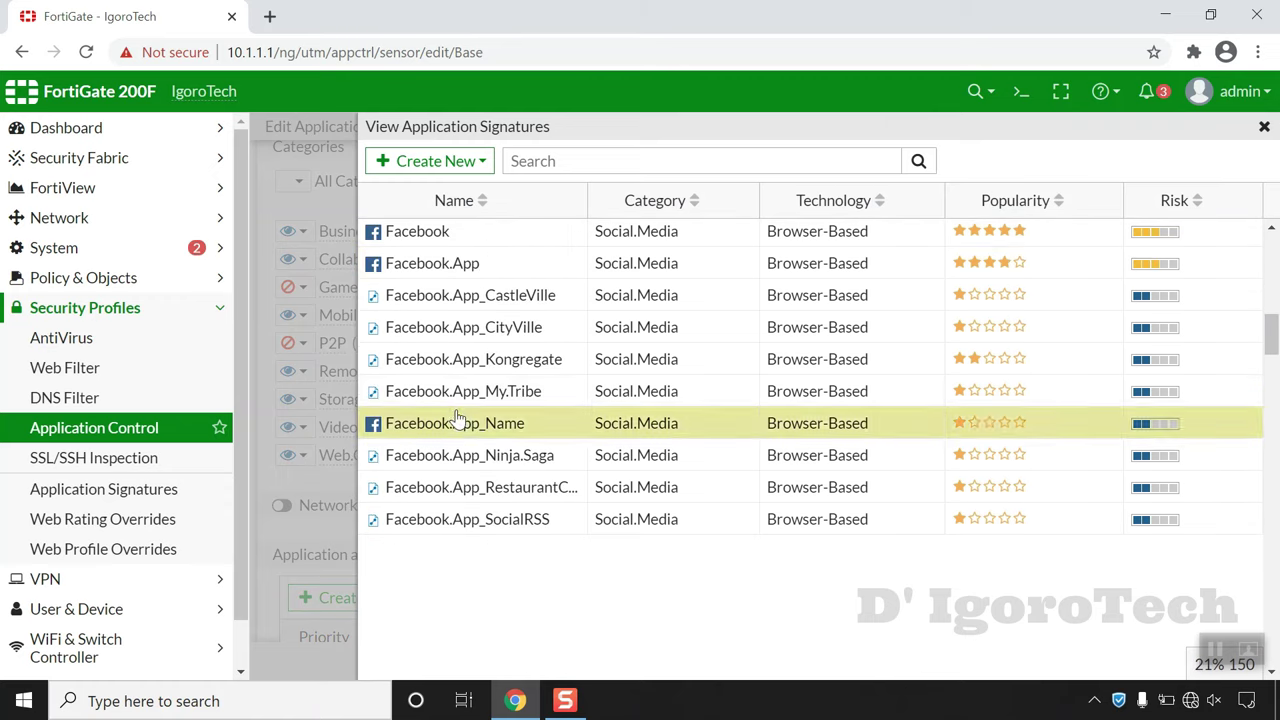
pyautogui.scroll(-1, 551, 380)
pyautogui.scroll(2, 534, 363)
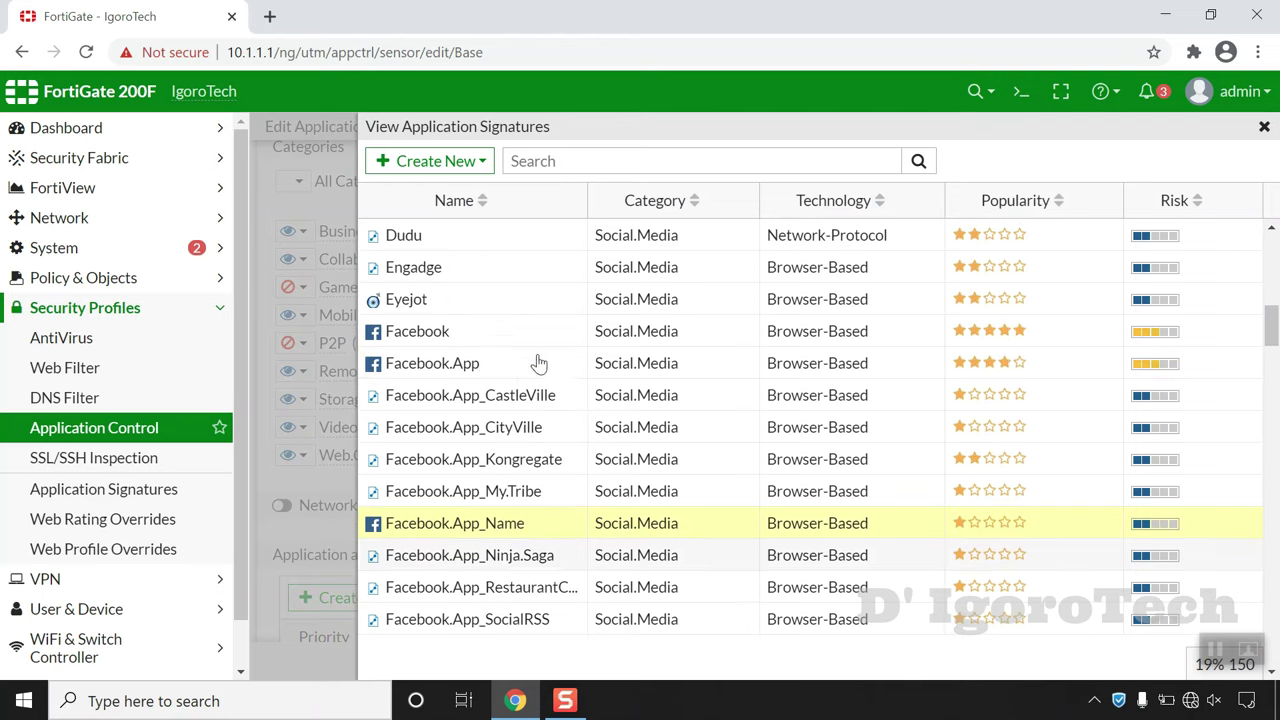
pyautogui.click(491, 341)
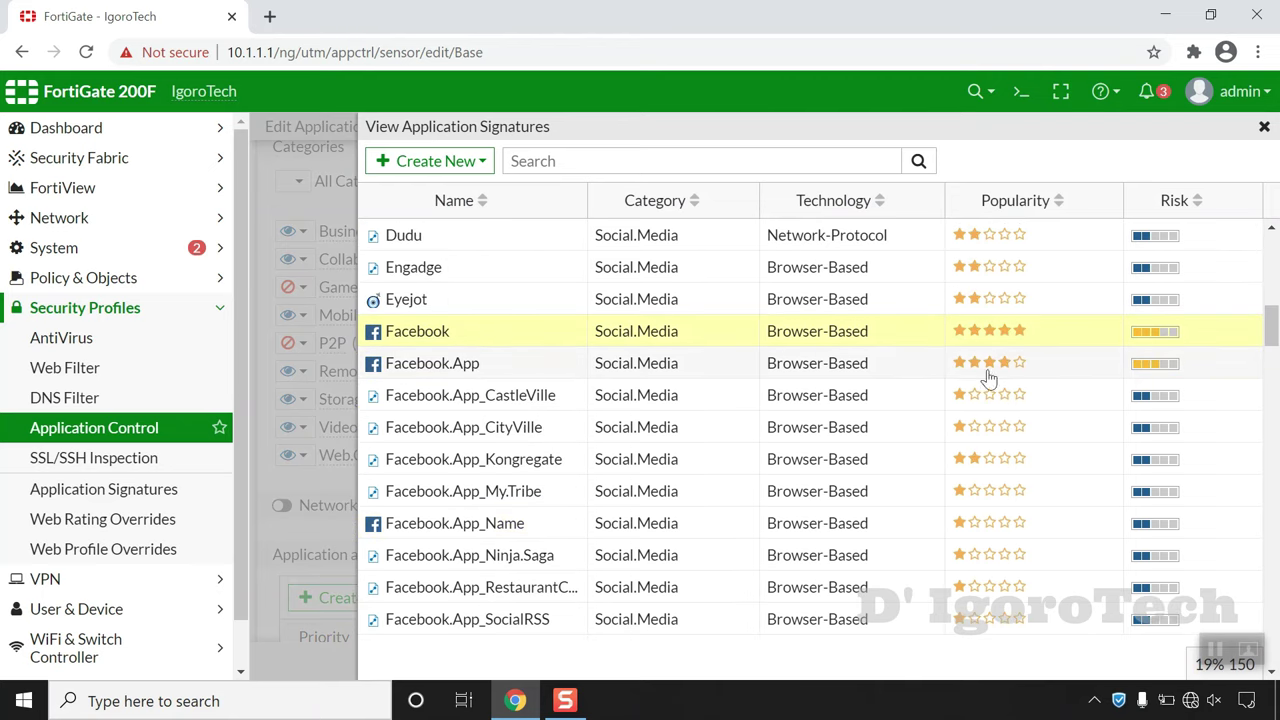
pyautogui.click(1265, 135)
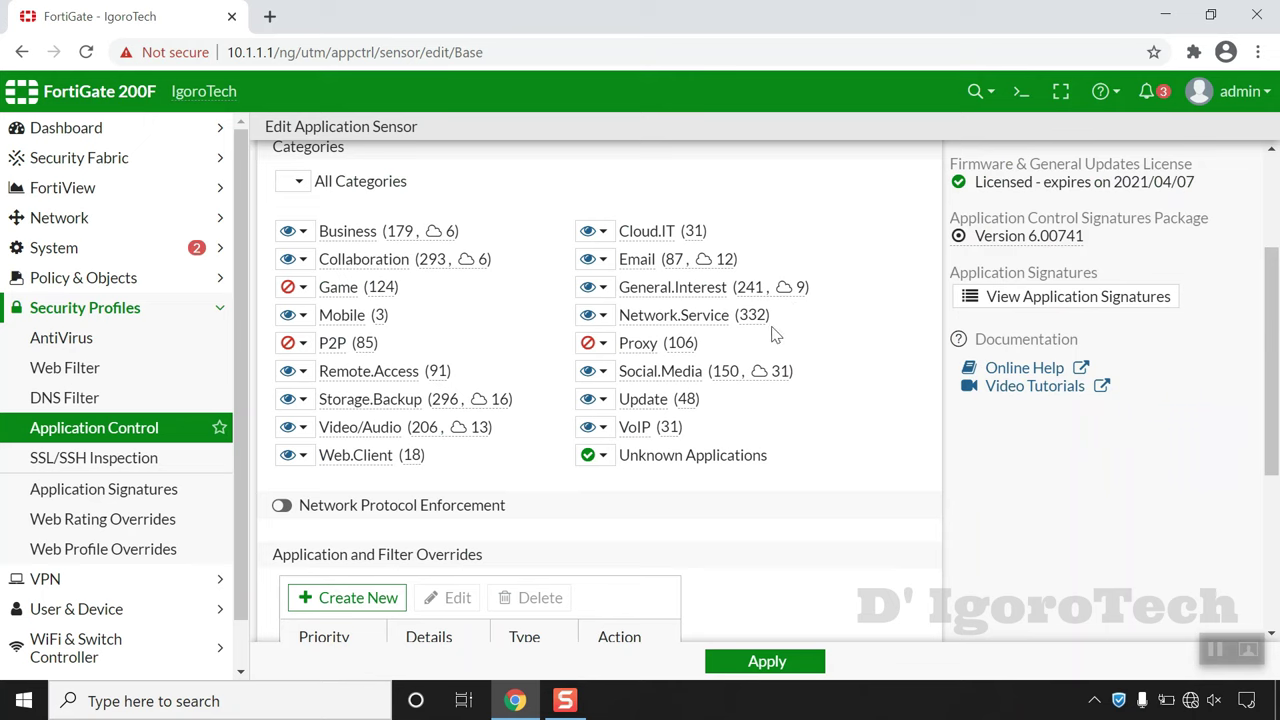
# Set the Social.Media category to Block and save the Base Application Control profile.
pyautogui.click(598, 373)
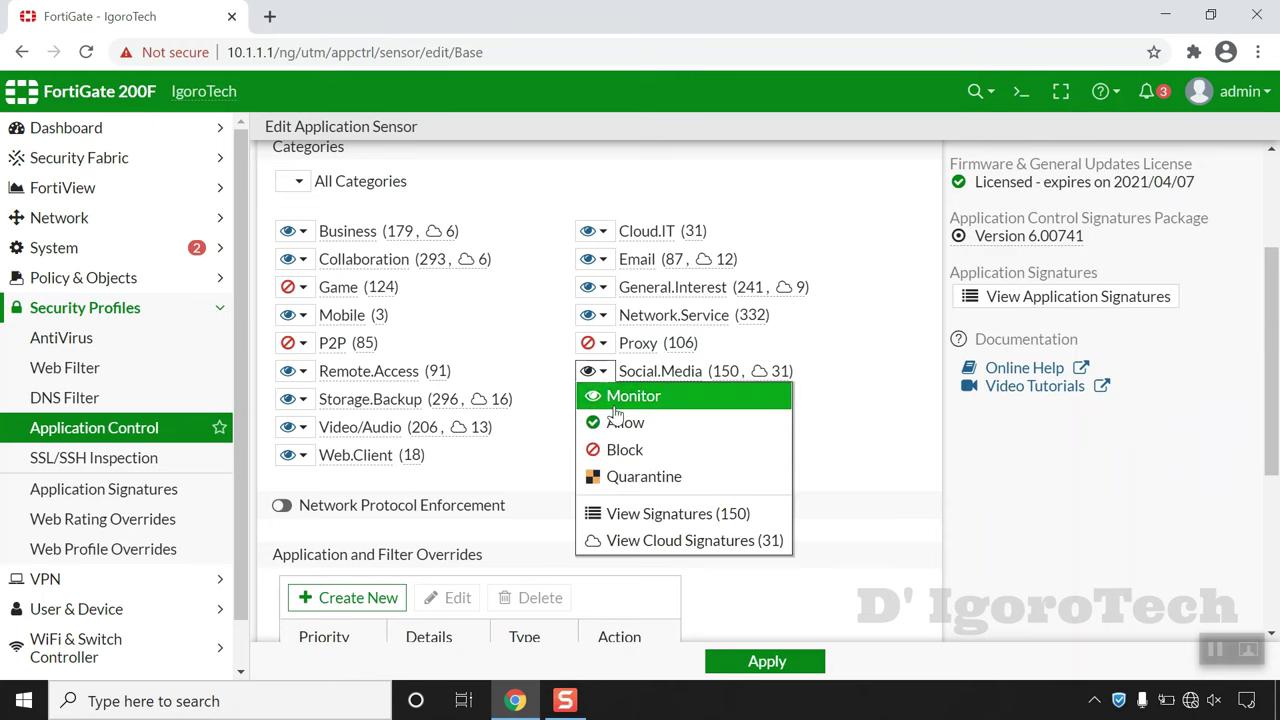
pyautogui.click(624, 451)
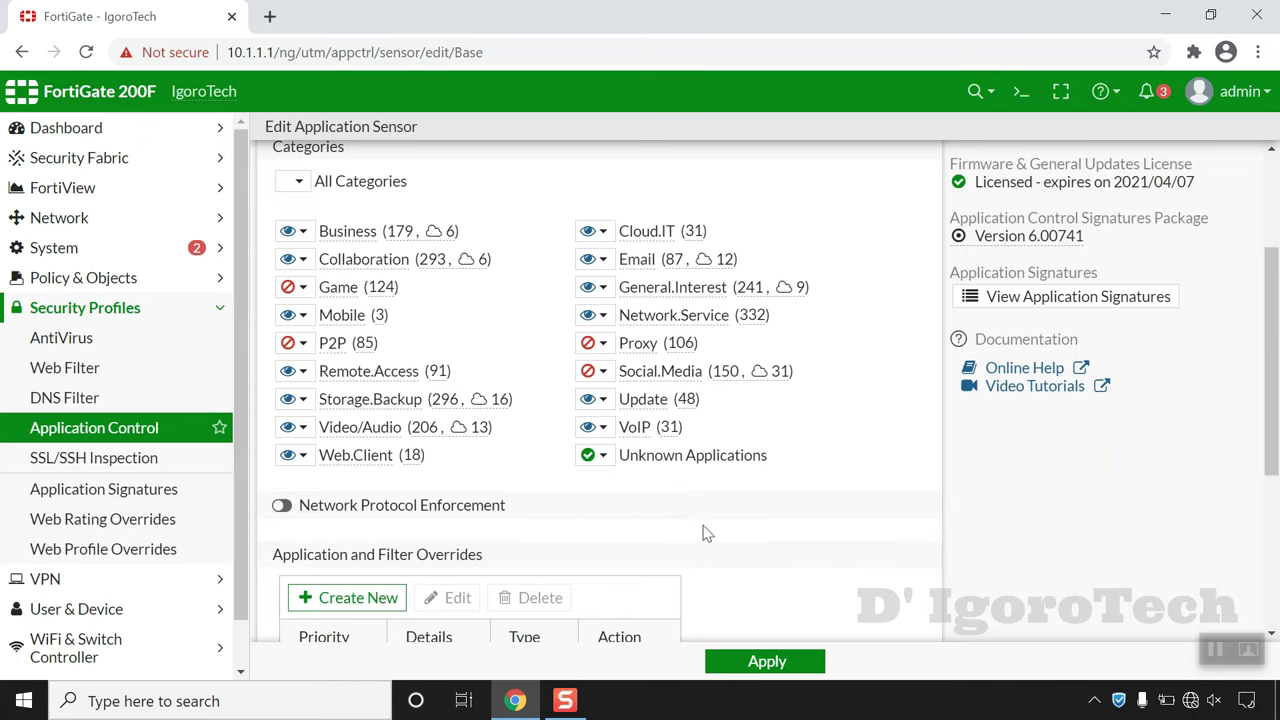
pyautogui.click(767, 661)
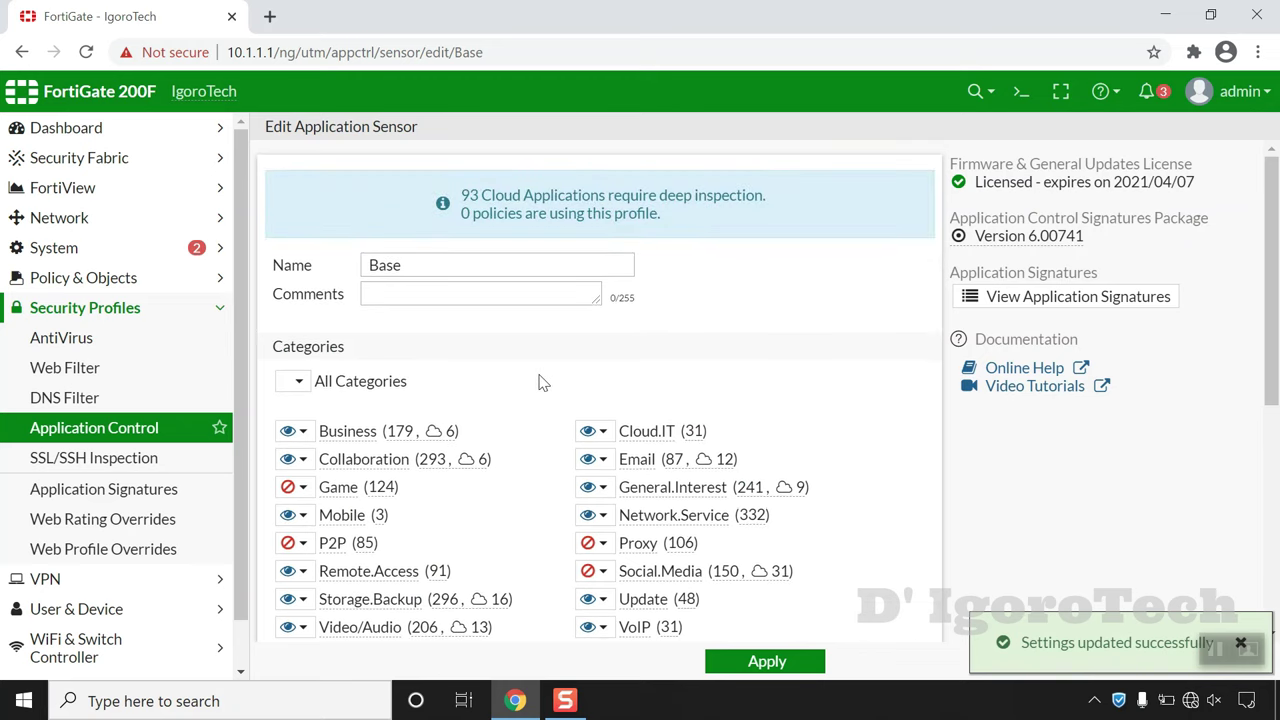
pyautogui.scroll(-3, 538, 383)
pyautogui.scroll(2, 318, 360)
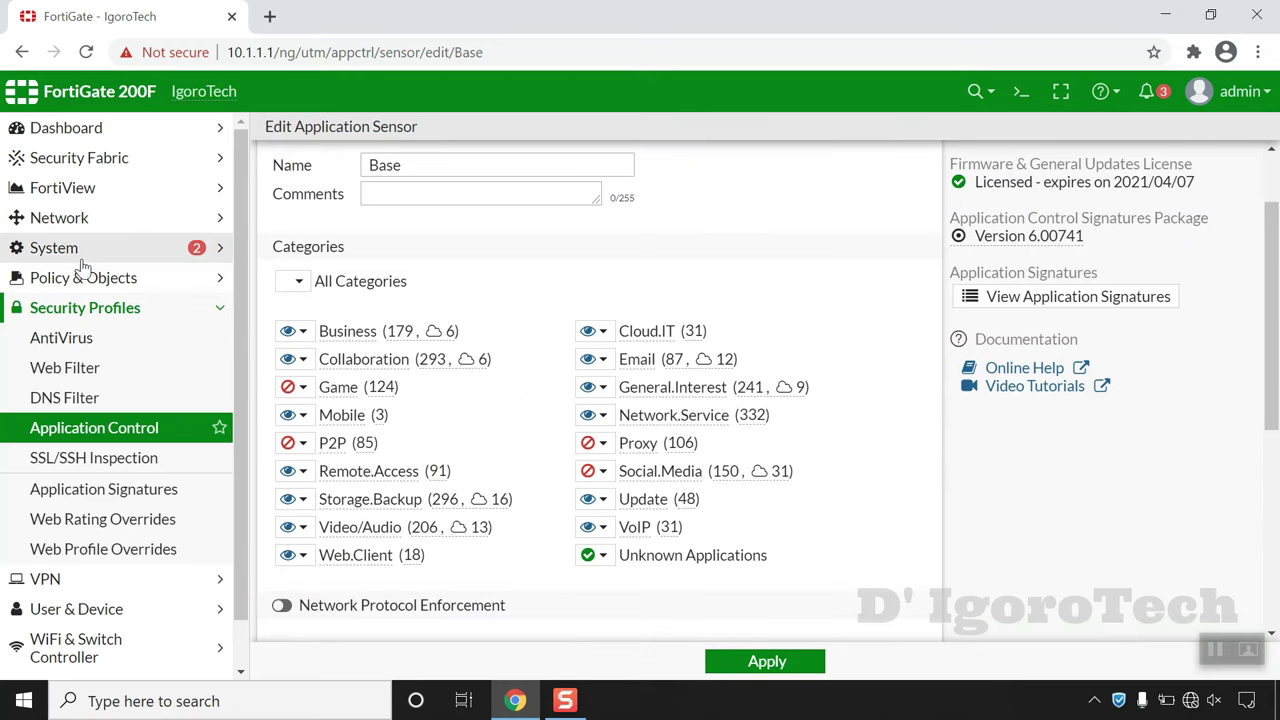